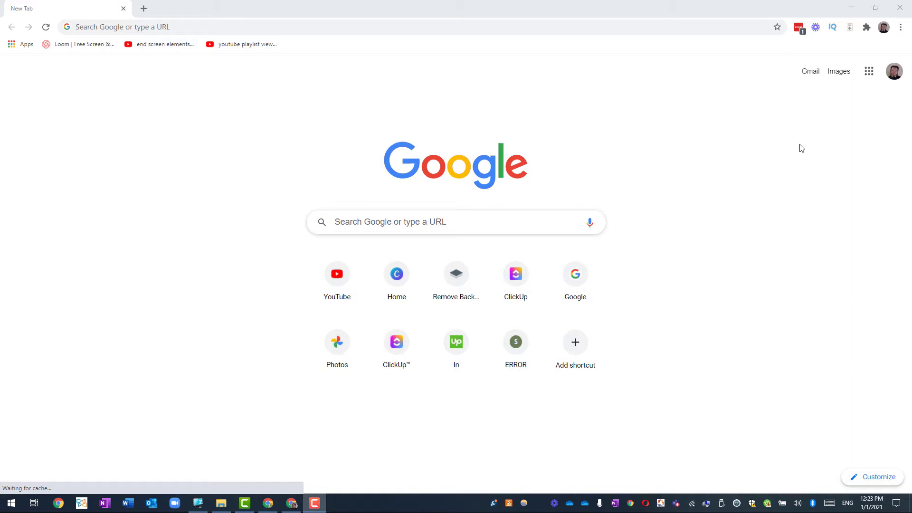
Go to stevebeale.com/siteground and accept all cookies on the SiteGround web hosting page
left_click(233, 26)
type("ste")
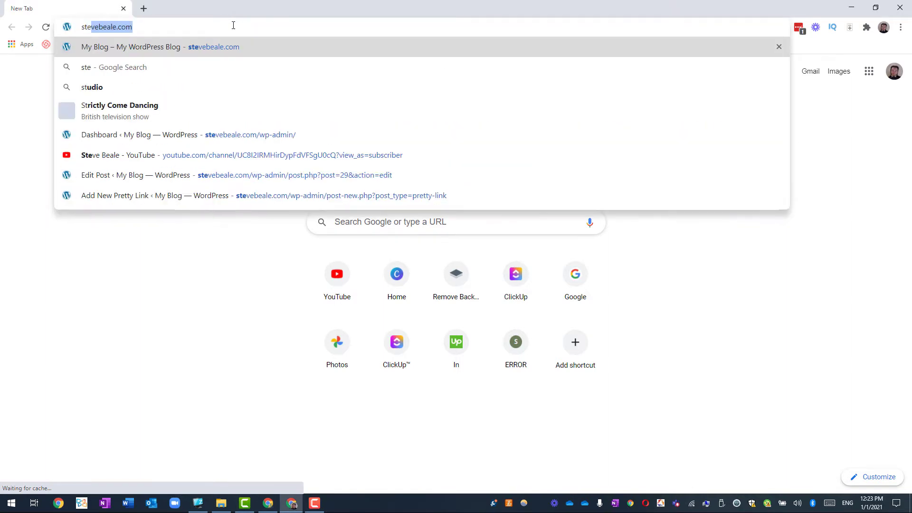
type("vebeale.com/s")
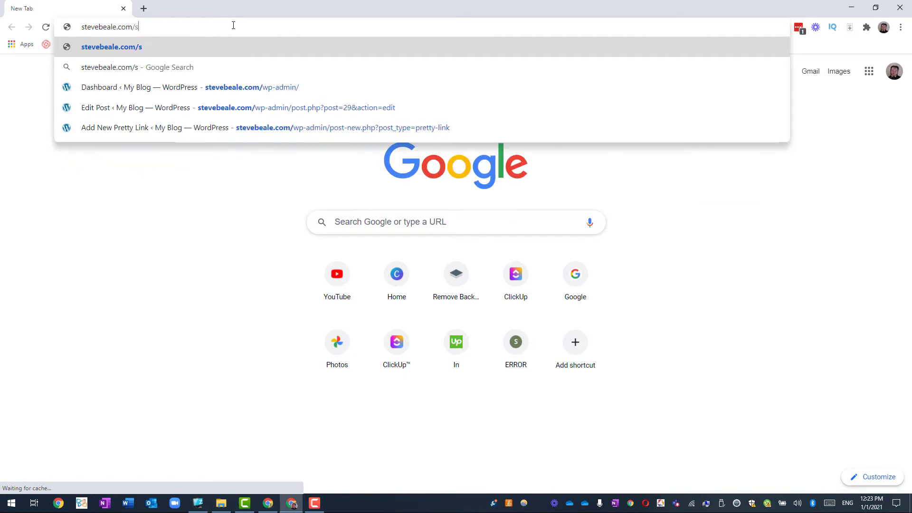
type("ote")
key("BackSpace")
key("BackSpace")
key("BackSpace")
type("oit")
key("BackSpace")
key("BackSpace")
key("BackSpace")
type("i")
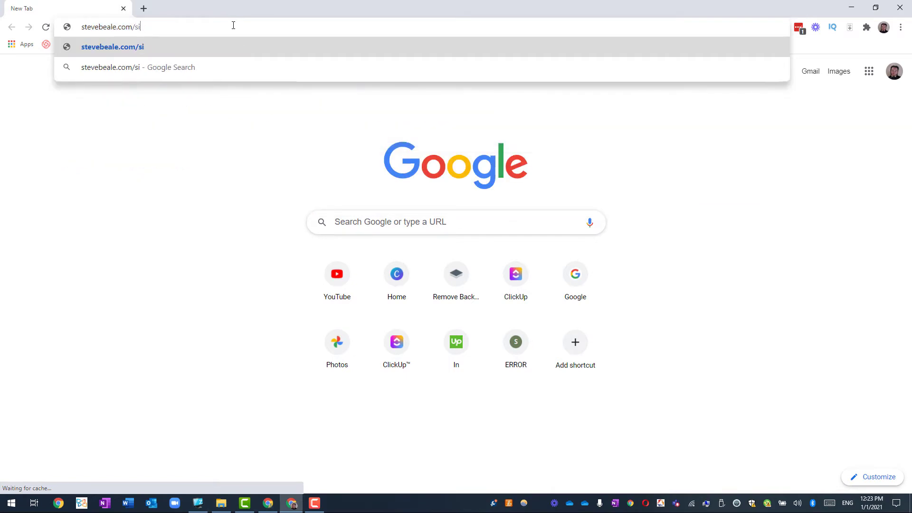
type("teground")
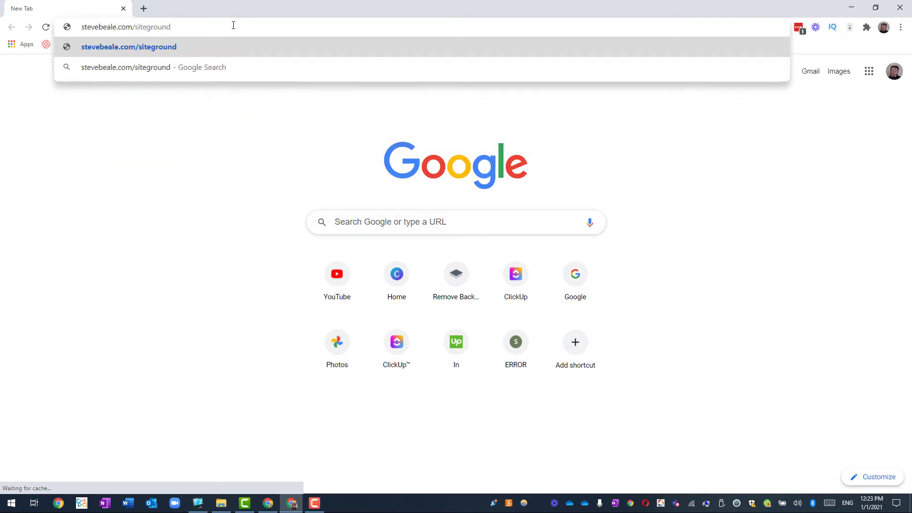
key("Return")
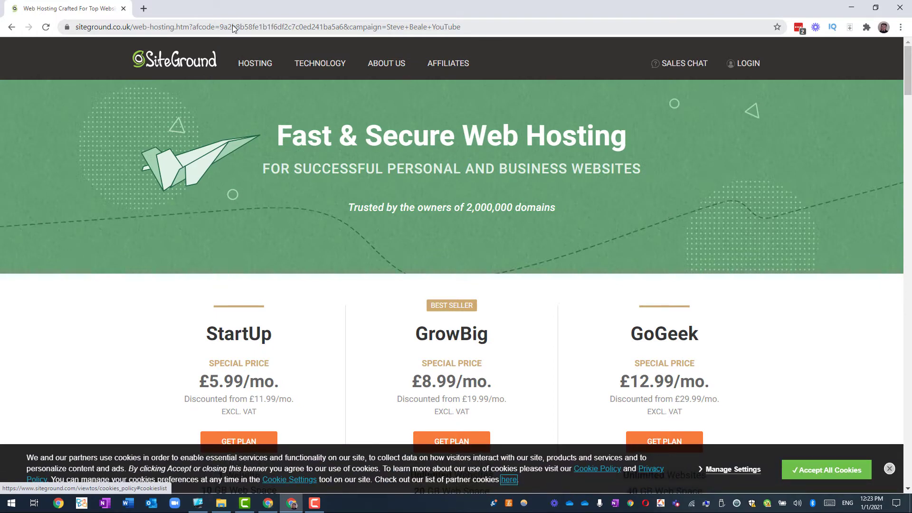
left_click(829, 470)
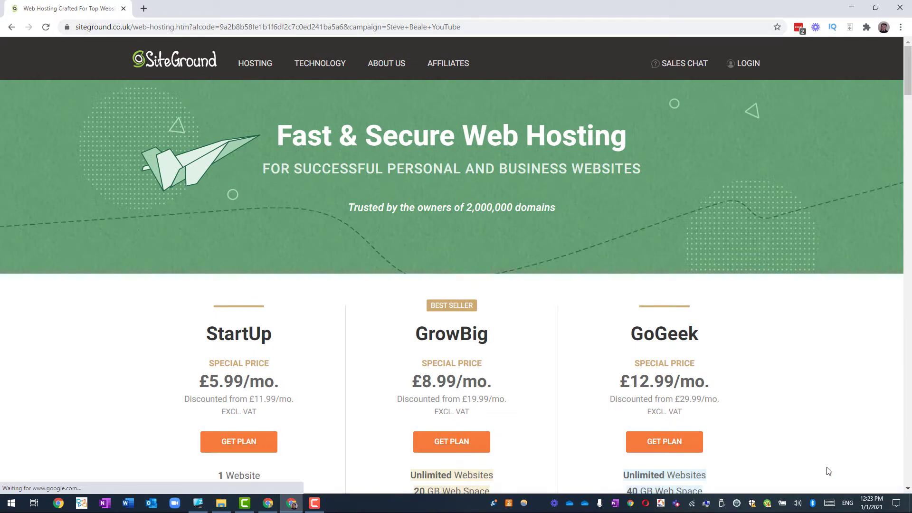
Choose the StartUp plan from the web hosting plans to start an order
scroll(372, 368, "down", 2)
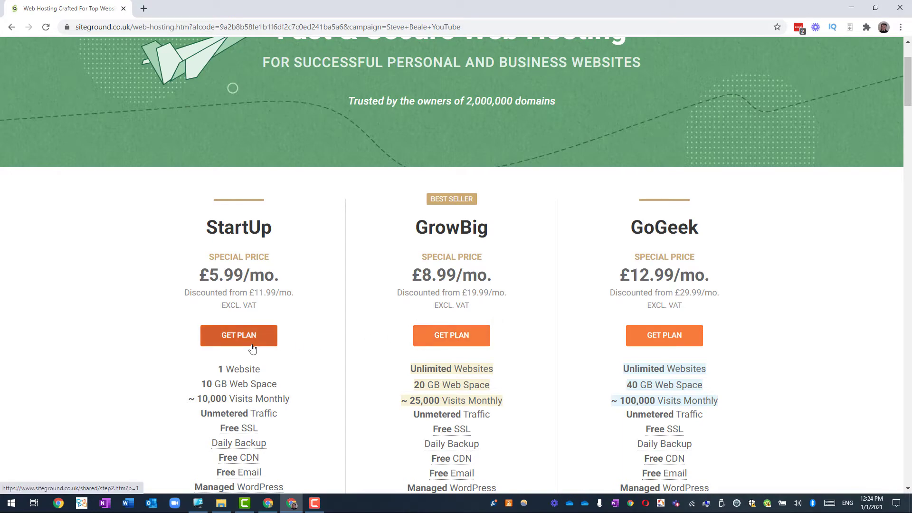
scroll(252, 349, "down", 2)
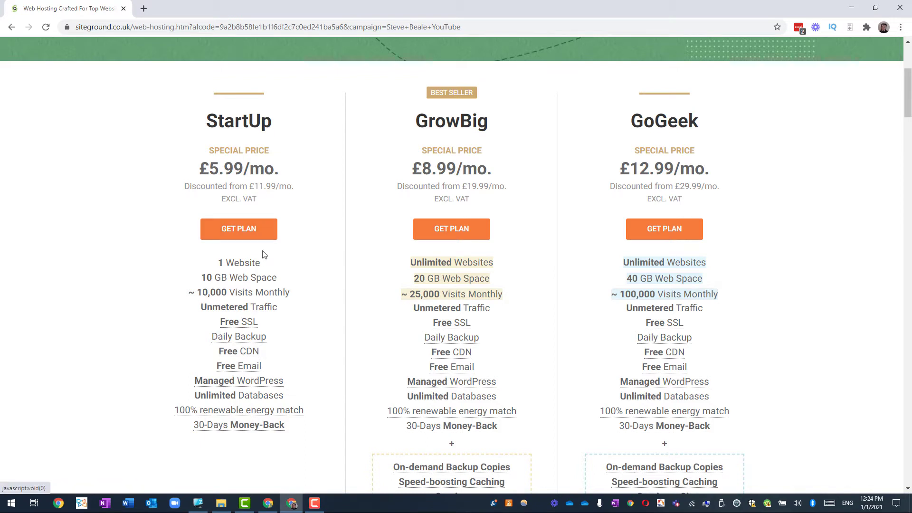
left_click(248, 234)
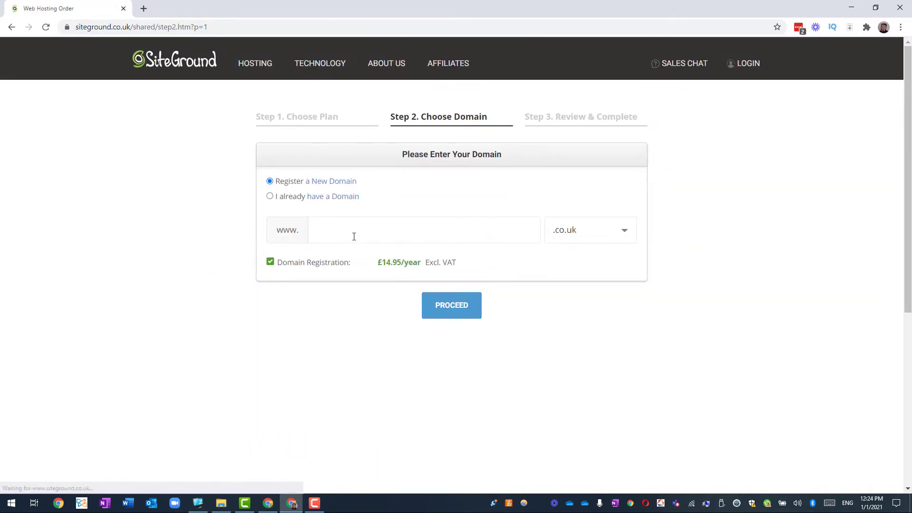
Try to register google.com as the new domain for the hosting order
left_click(593, 238)
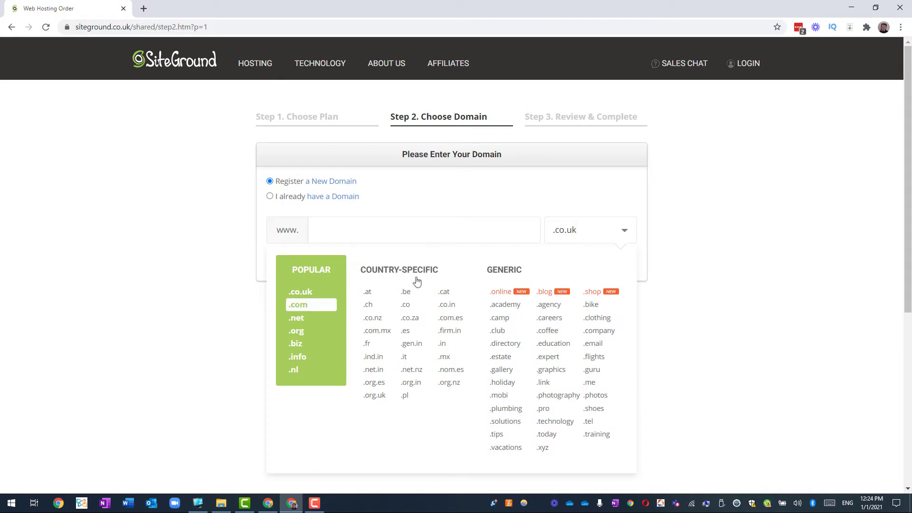
left_click(298, 304)
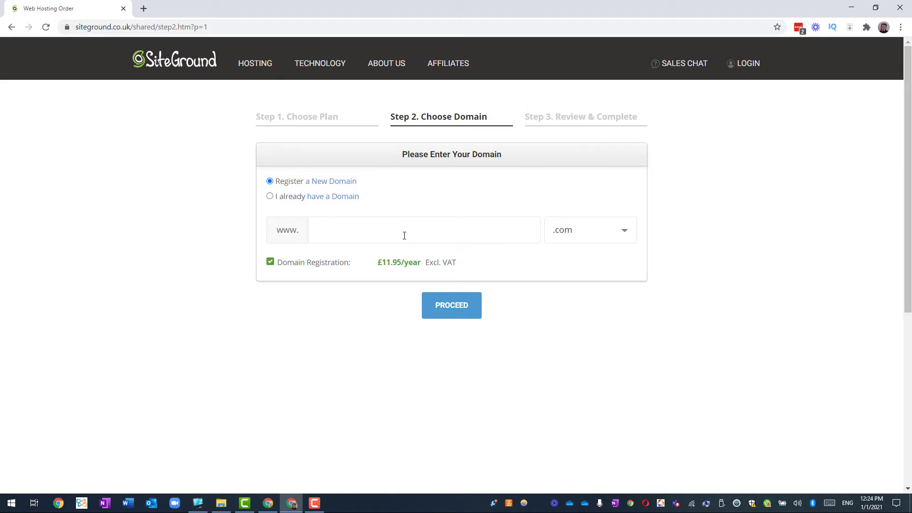
type("google.")
left_click(460, 309)
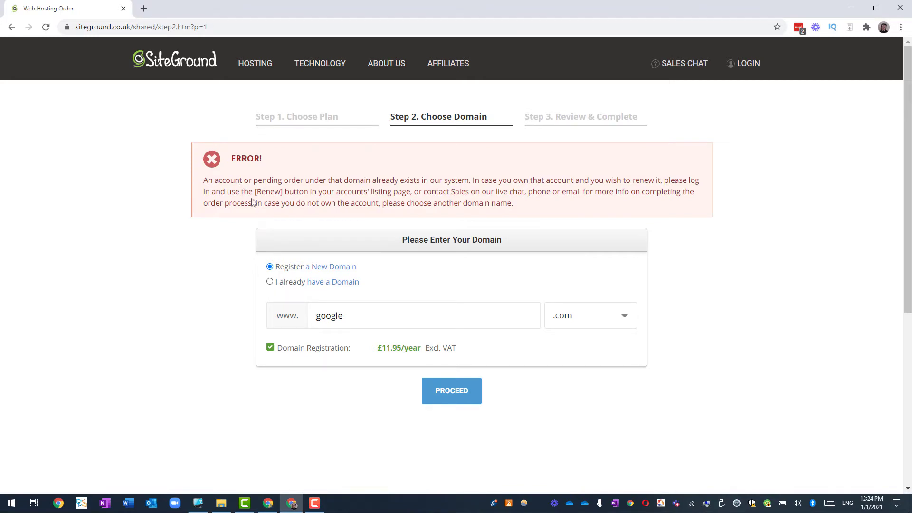
Search for the domain name vendingfocus, select the vendingfocus.co.uk alternative and proceed with the order
left_click_drag(359, 318, 265, 317)
type("vendingfocus")
left_click(455, 390)
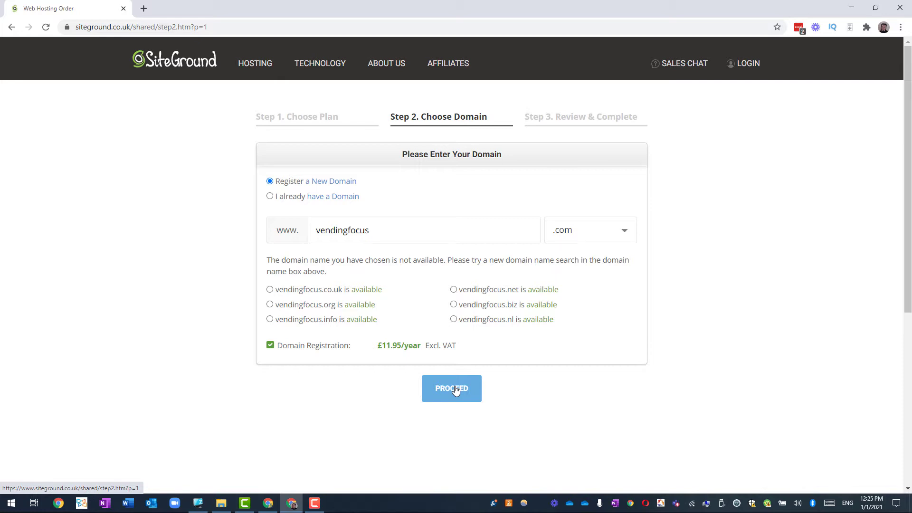
left_click(314, 291)
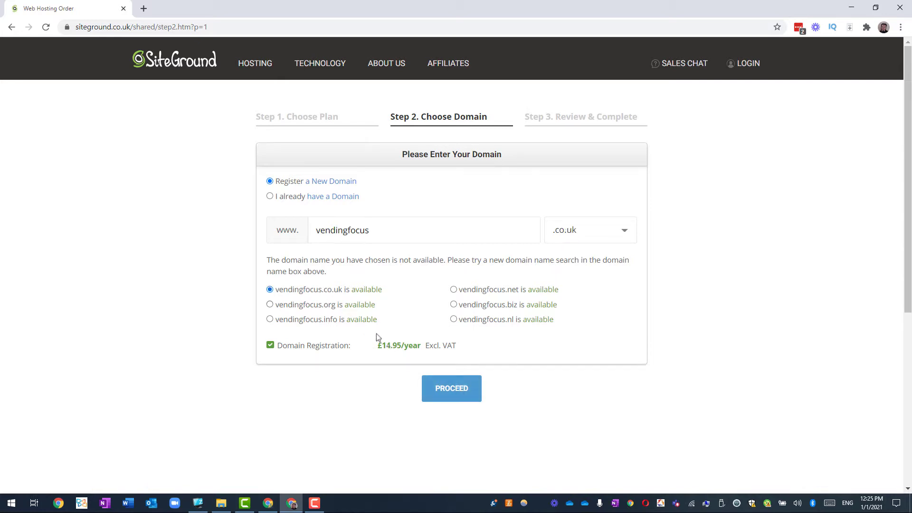
left_click(458, 390)
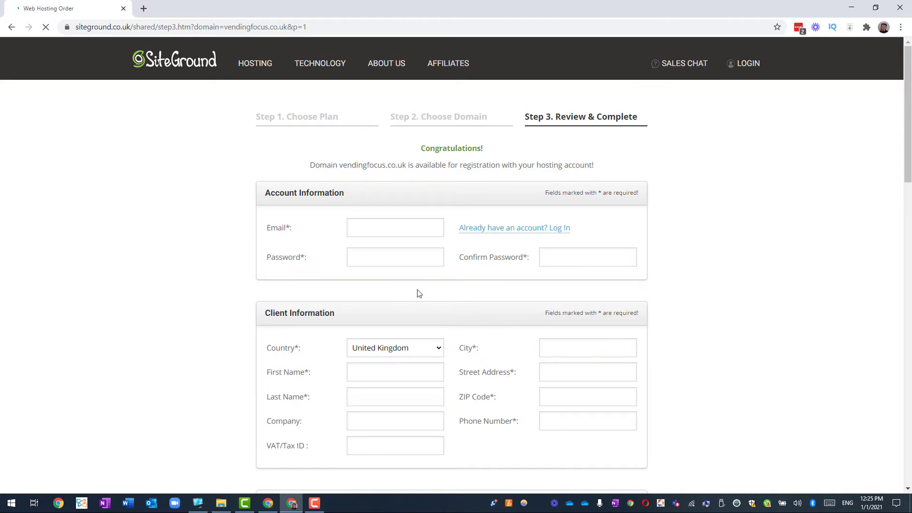
Agree to the Terms of Service and Privacy Policy for the 12-month StartUp order and submit the payment
scroll(419, 293, "down", 5)
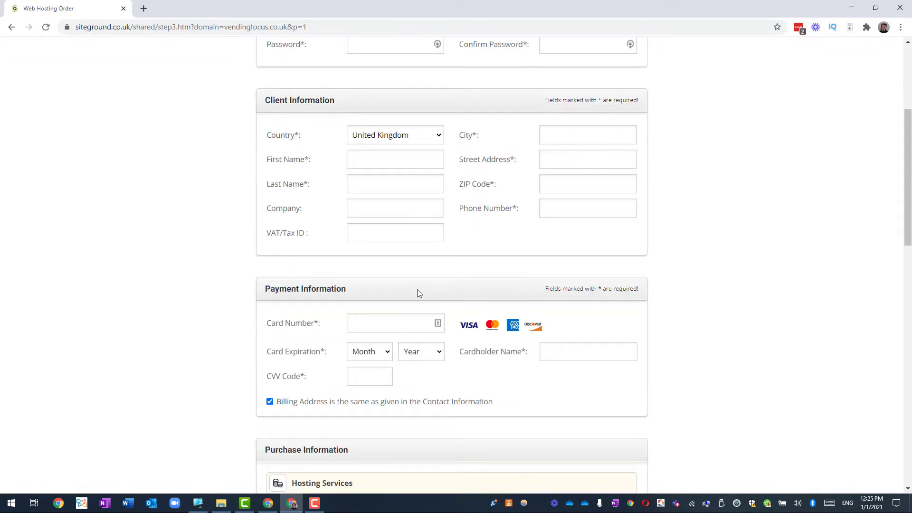
scroll(419, 293, "down", 8)
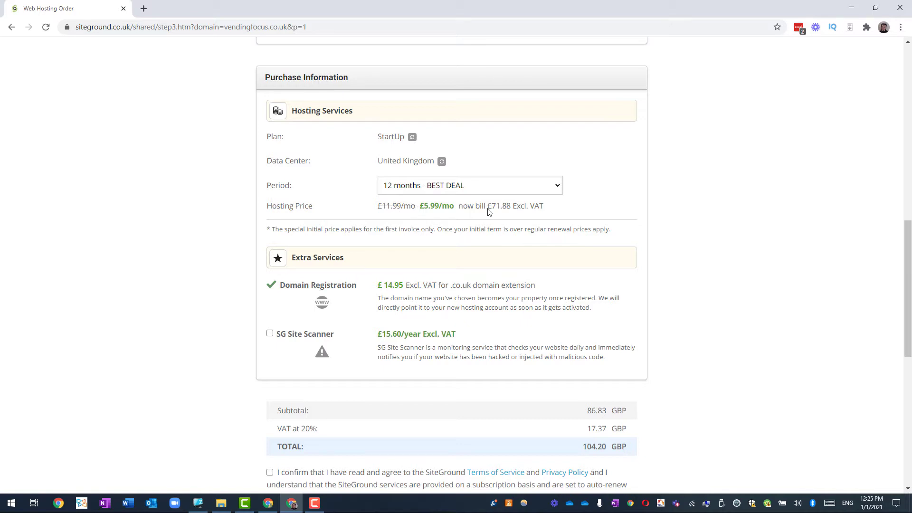
left_click_drag(488, 209, 512, 207)
scroll(430, 225, "down", 2)
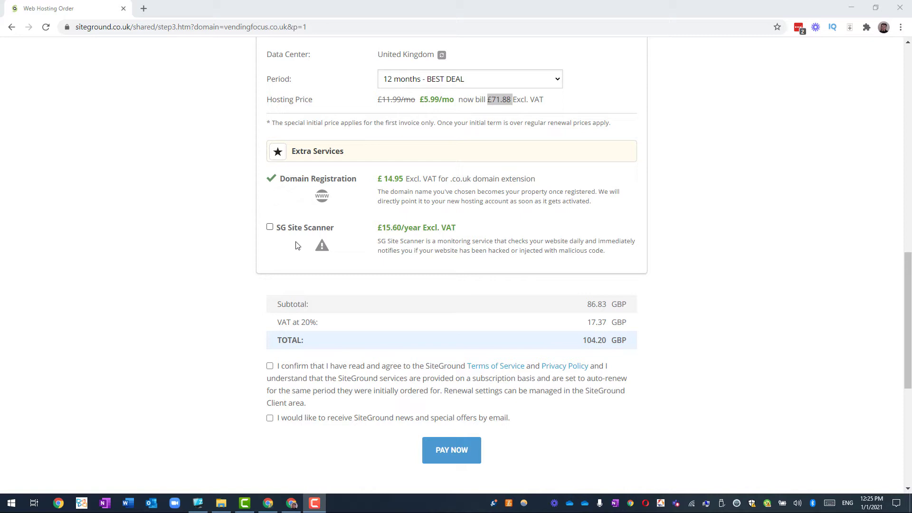
left_click(270, 368)
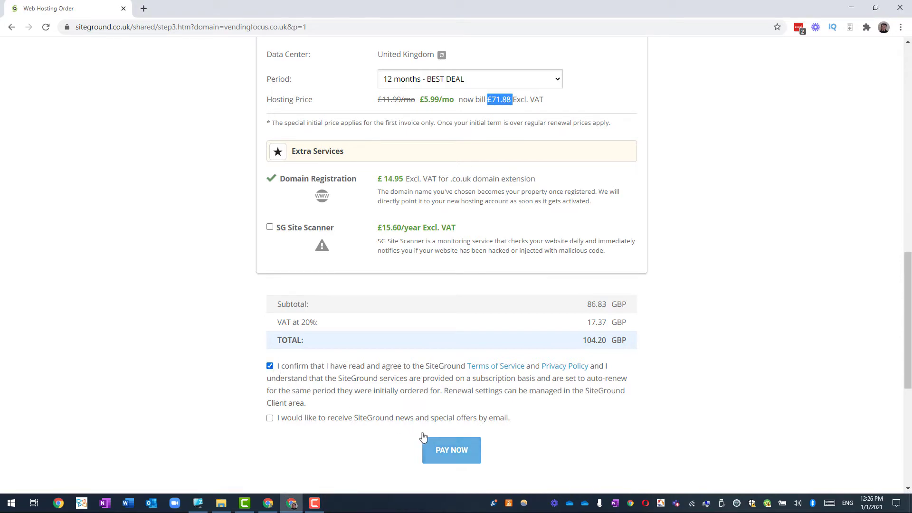
left_click(456, 451)
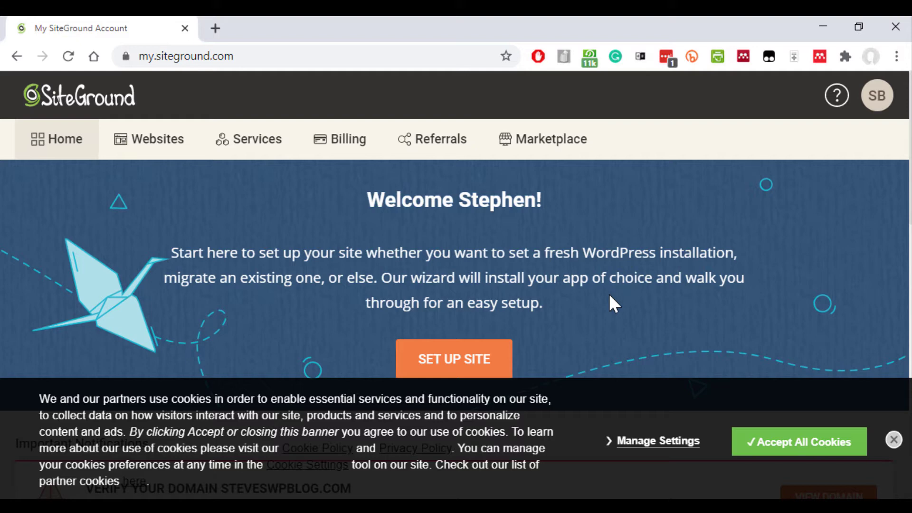
Accept all cookies in the SiteGround account and open the domain from the steveswpblog.com verification notification
left_click(801, 445)
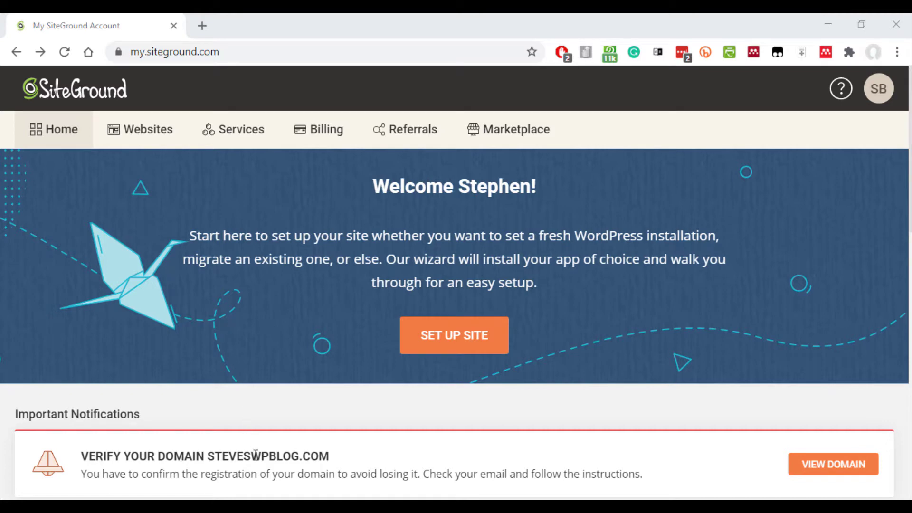
left_click(819, 474)
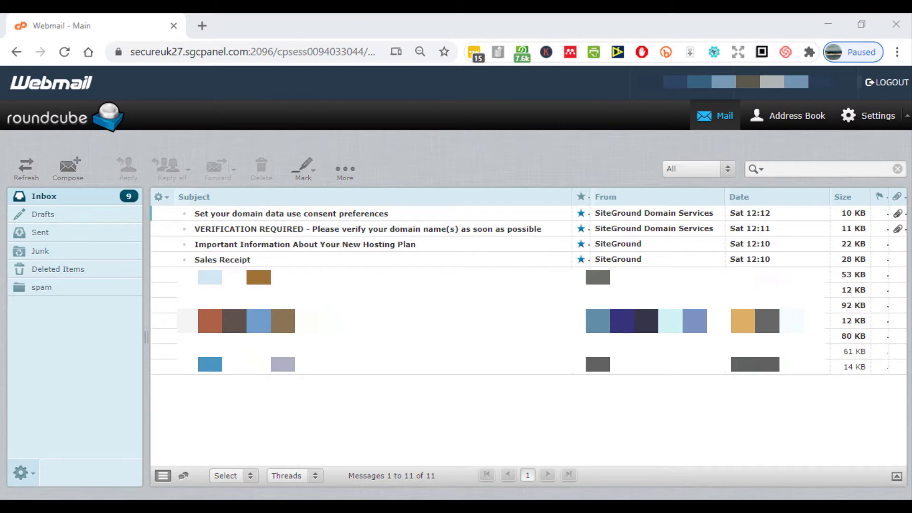
In Roundcube webmail, verify the contact information for steveswpblog.com through the link in SiteGround's VERIFICATION REQUIRED email
double_click(380, 232)
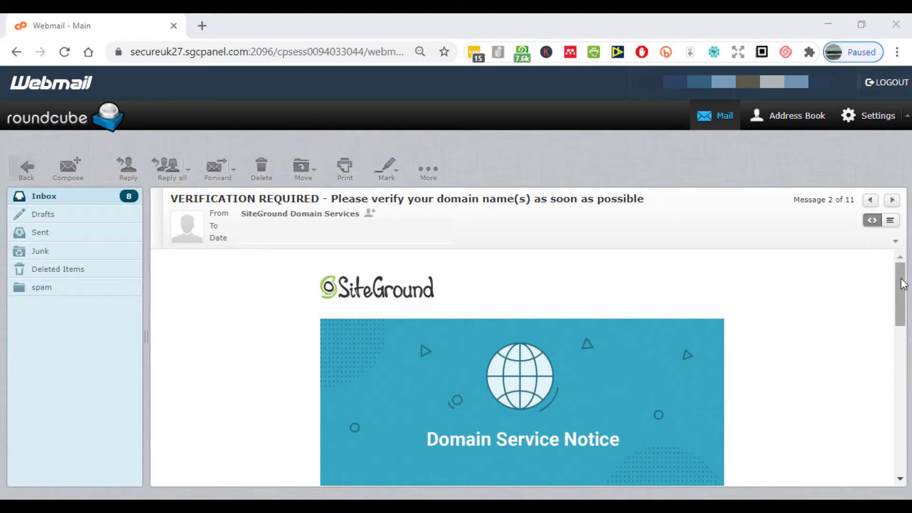
left_click_drag(903, 284, 900, 357)
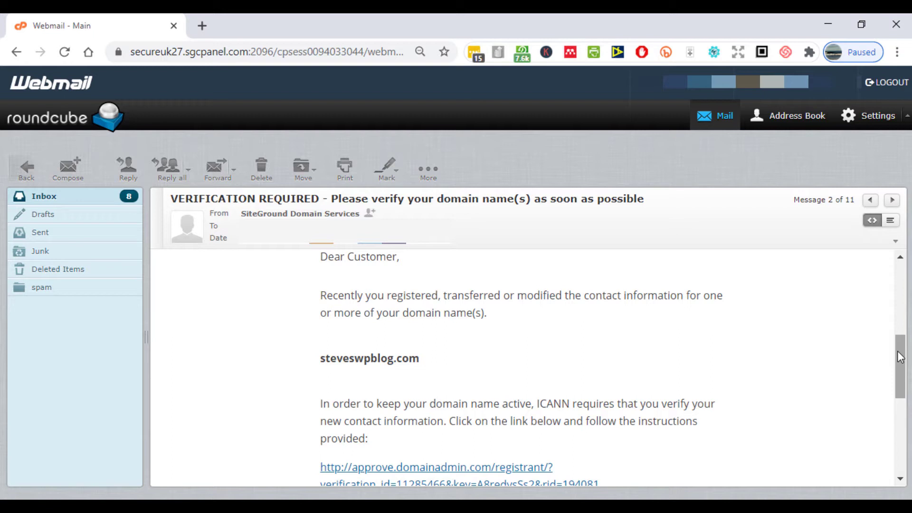
scroll(489, 376, "down", 2)
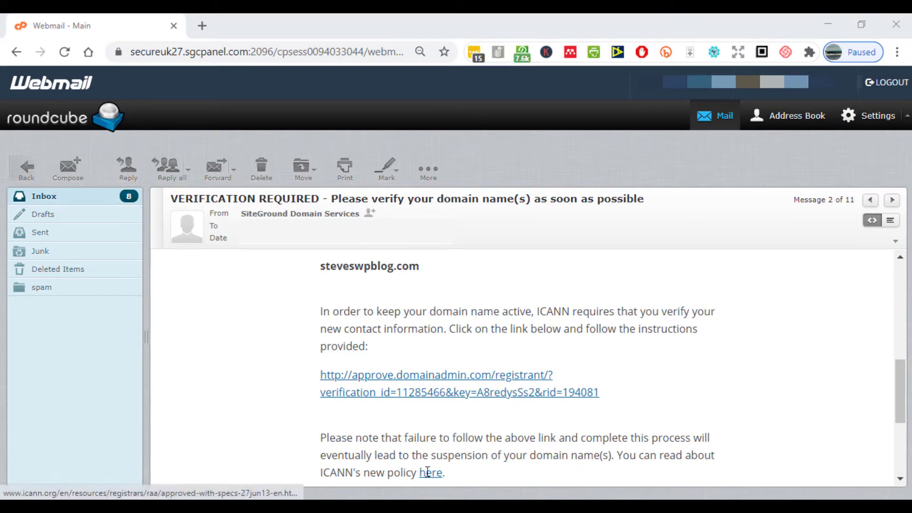
left_click(426, 392)
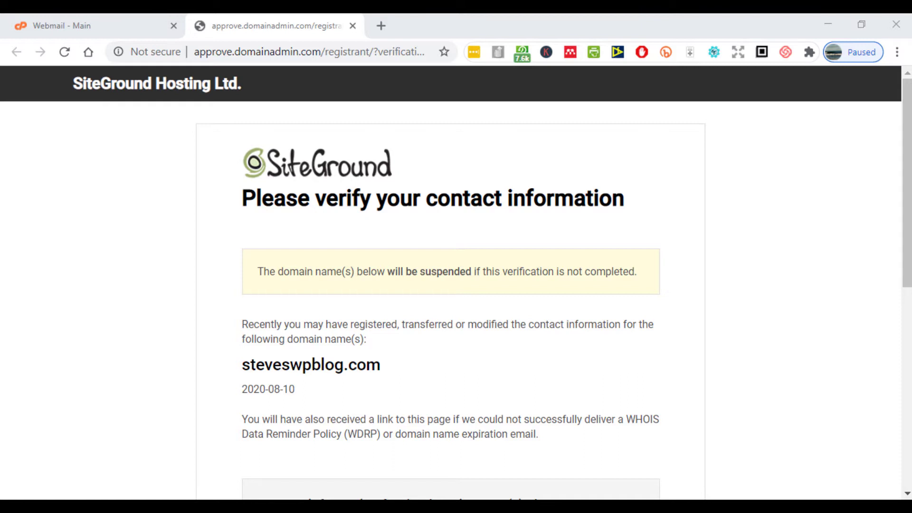
scroll(451, 285, "down", 8)
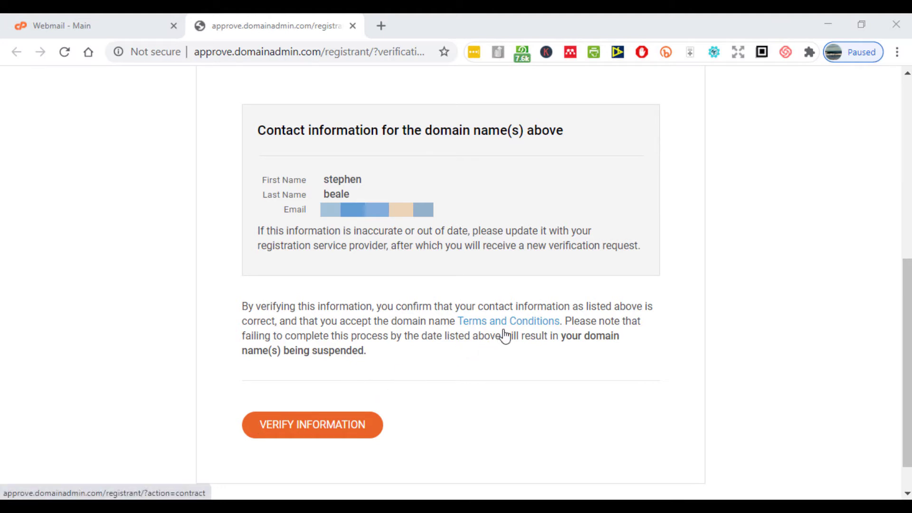
left_click(328, 430)
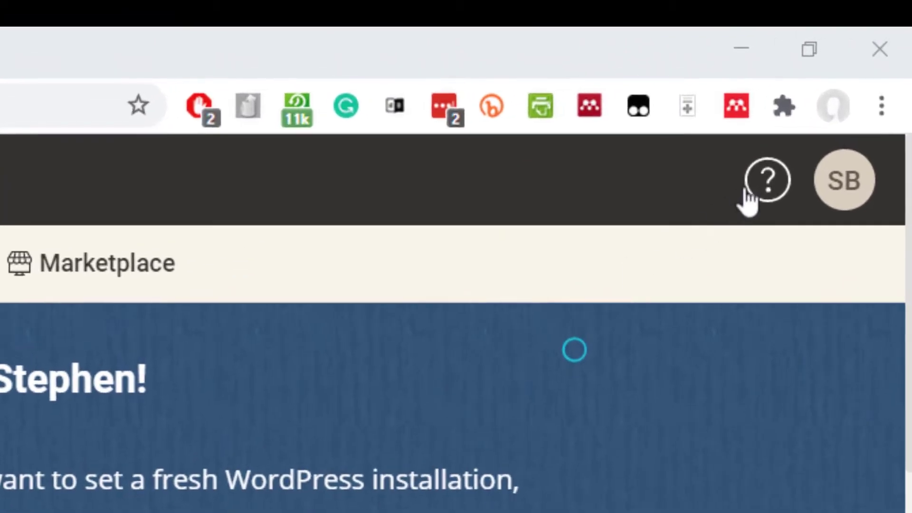
Back in the SiteGround account, open the Help Center from the quick help
left_click(768, 180)
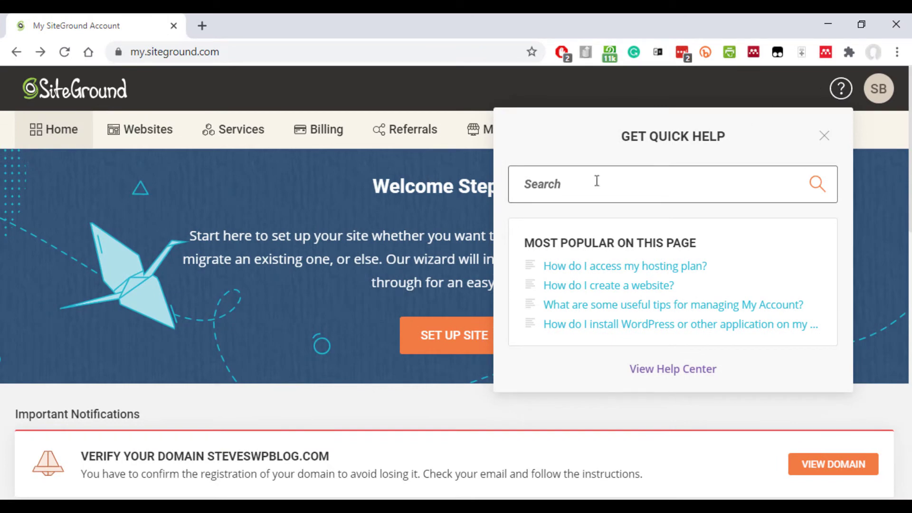
left_click(672, 372)
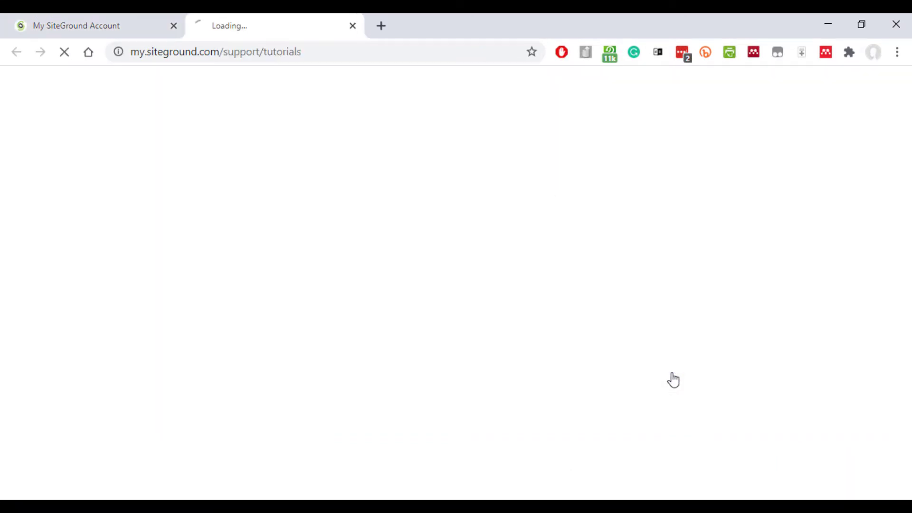
left_click(346, 56)
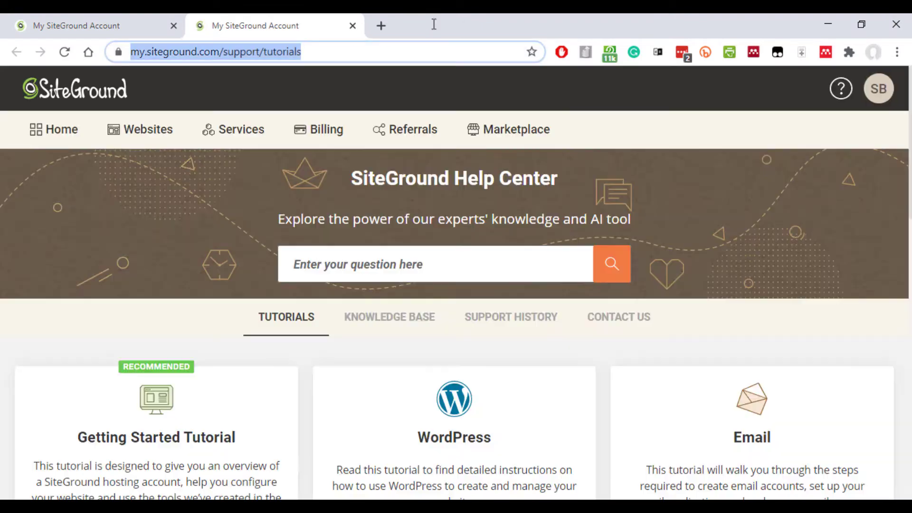
left_click(443, 50)
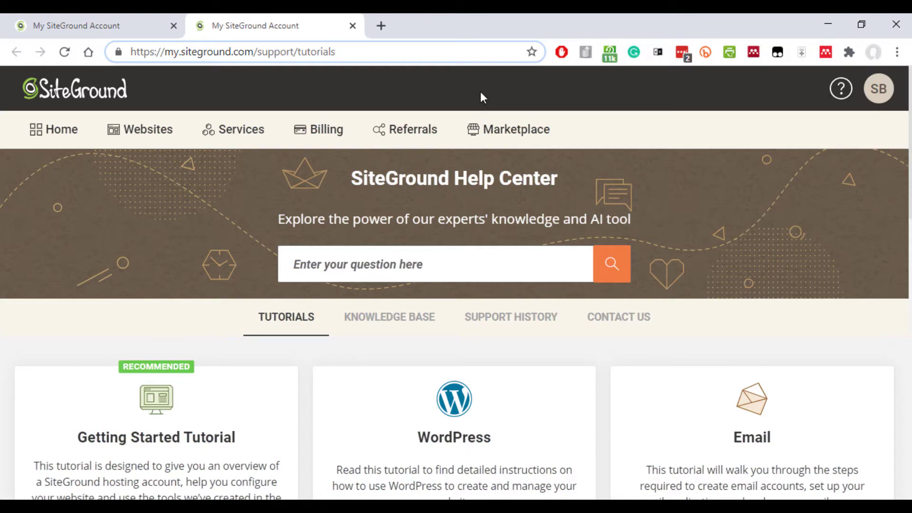
Look through the Help Center tutorials and the helpdesk contact options
scroll(535, 226, "down", 3)
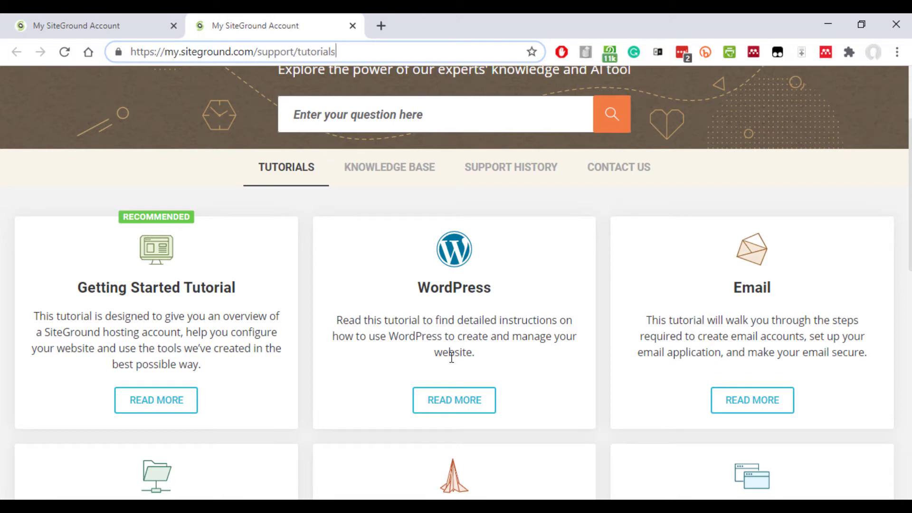
left_click(618, 168)
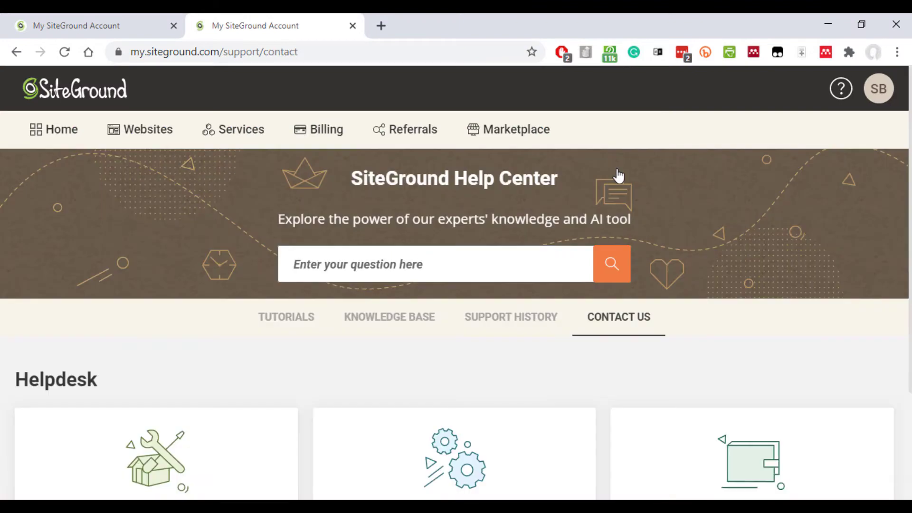
scroll(616, 169, "down", 3)
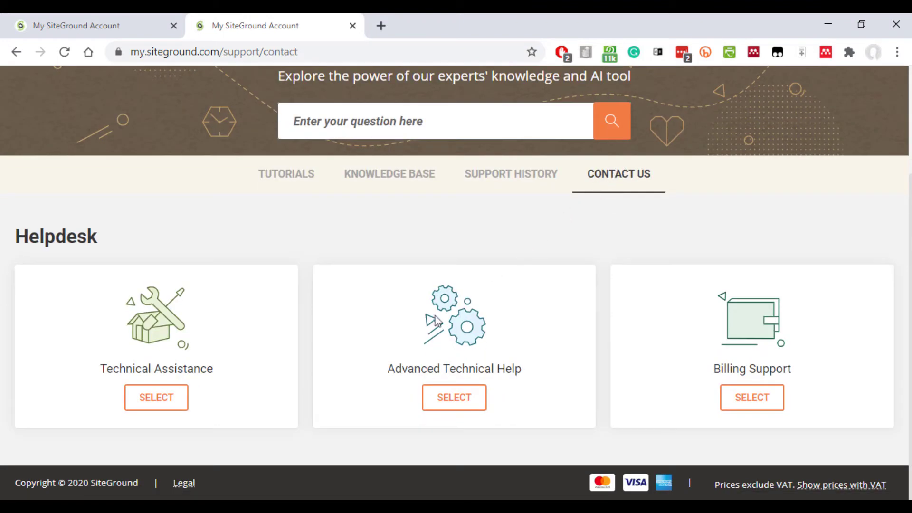
Start a Technical Assistance request on the Report Site Down topic, keeping steveswpblog.com as the website
left_click(156, 398)
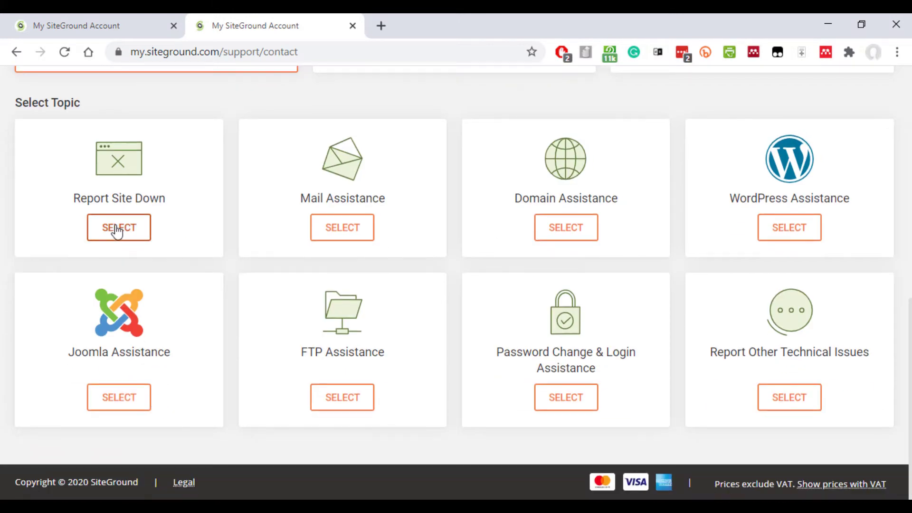
left_click(118, 229)
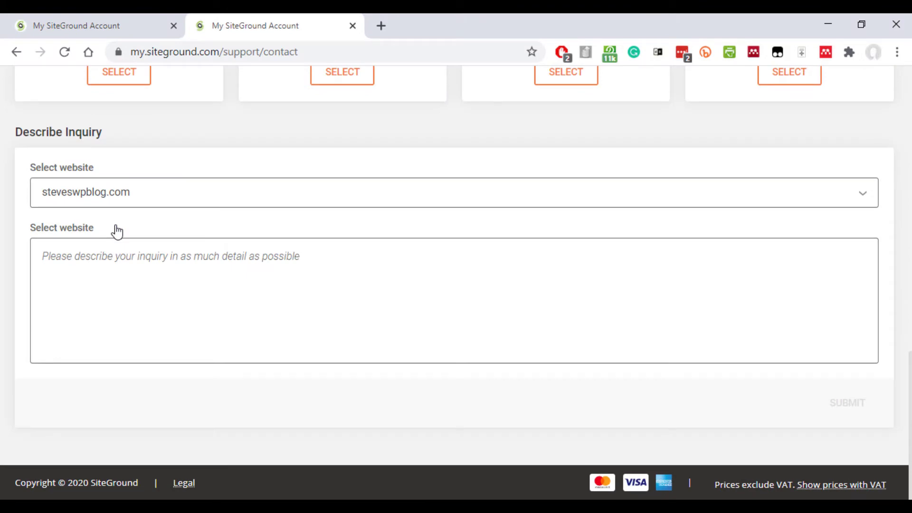
scroll(118, 231, "up", 6)
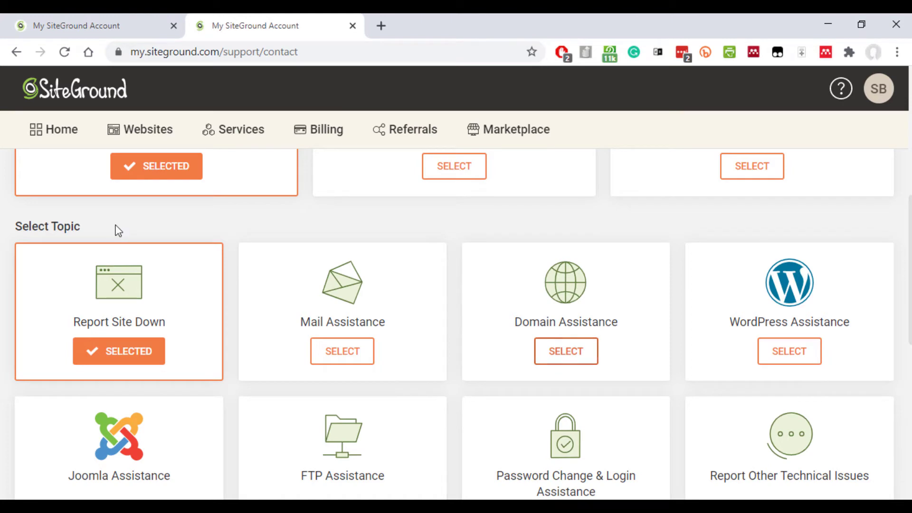
scroll(118, 230, "down", 8)
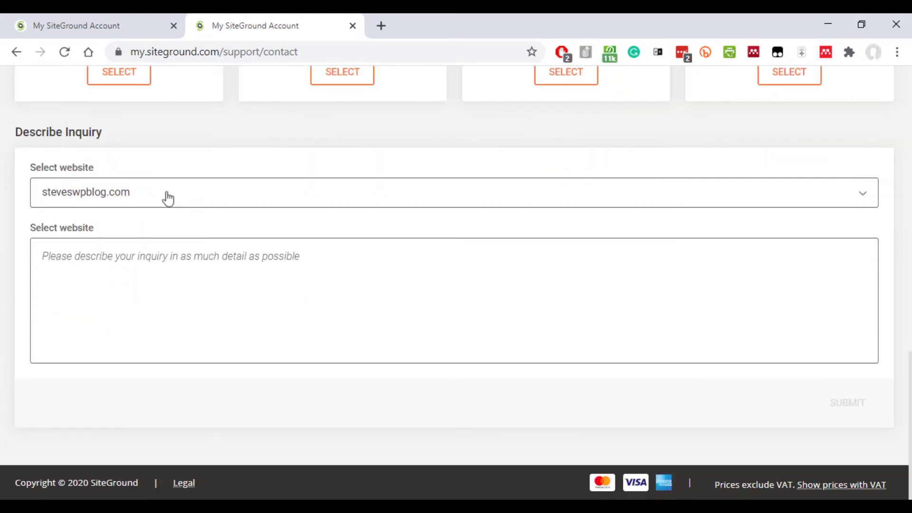
left_click(169, 198)
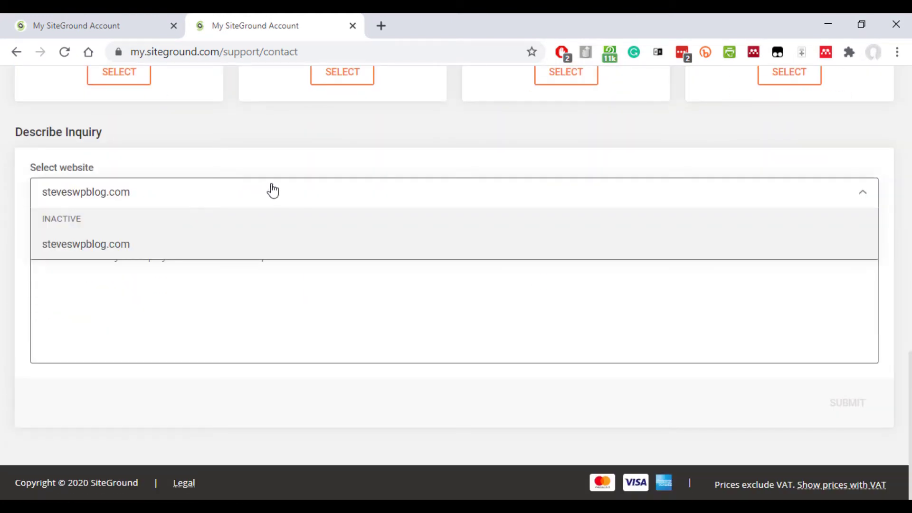
left_click(273, 165)
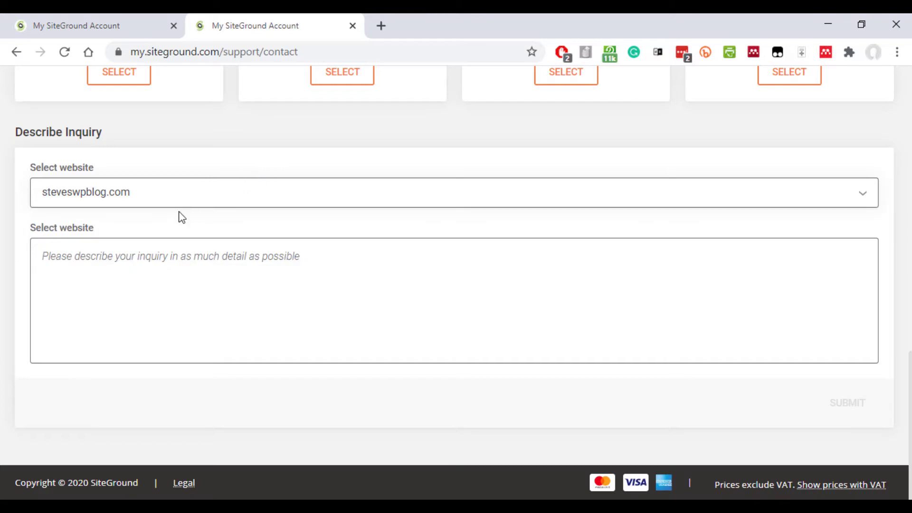
Try to submit the inquiry with the description "My website is down."
left_click(164, 265)
type("My website is down.")
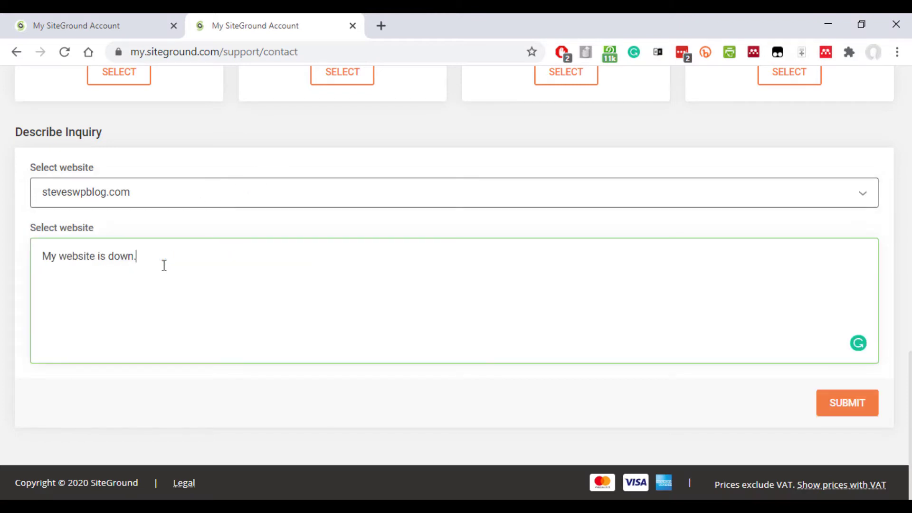
left_click(843, 409)
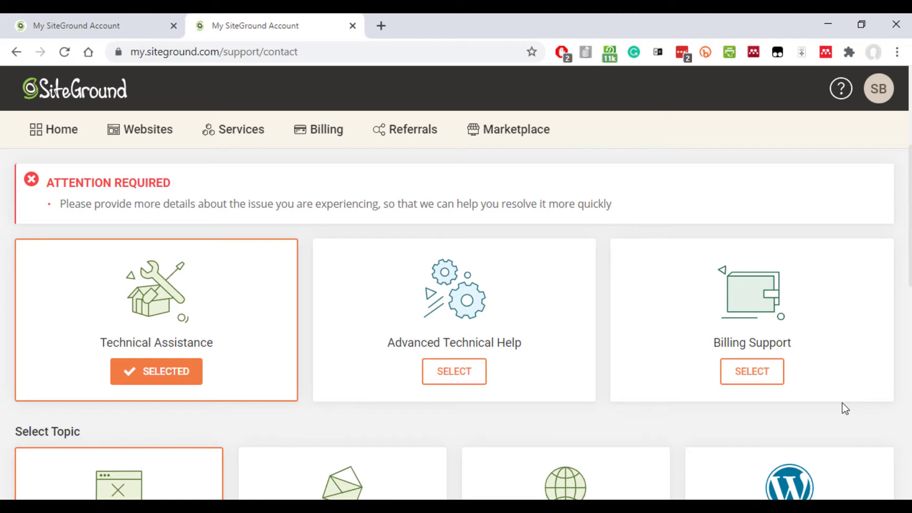
Resubmit the inquiry with the description "My website has been down for 2 days." and open a chat with an expert
scroll(716, 382, "down", 15)
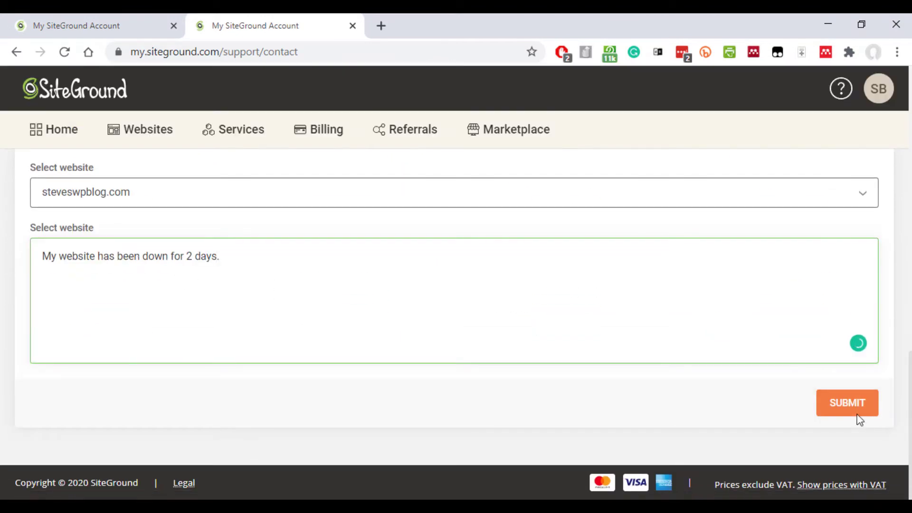
left_click(857, 415)
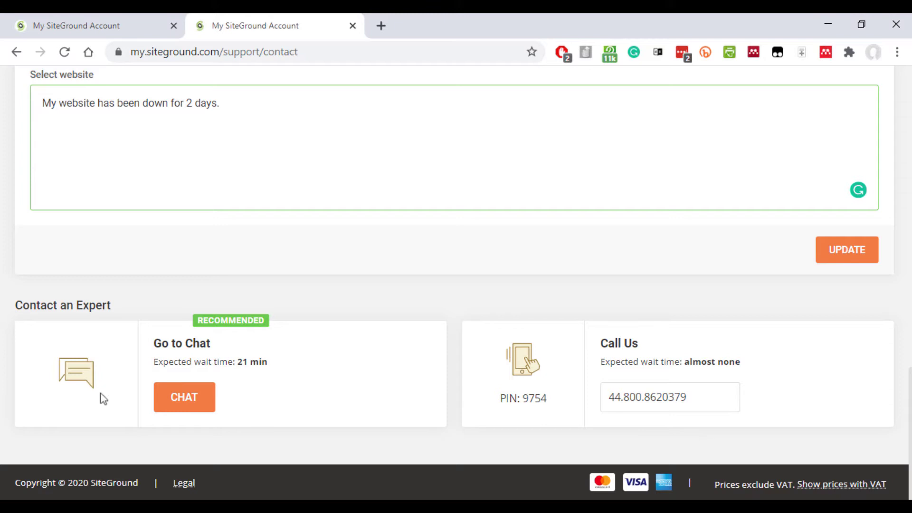
left_click(189, 405)
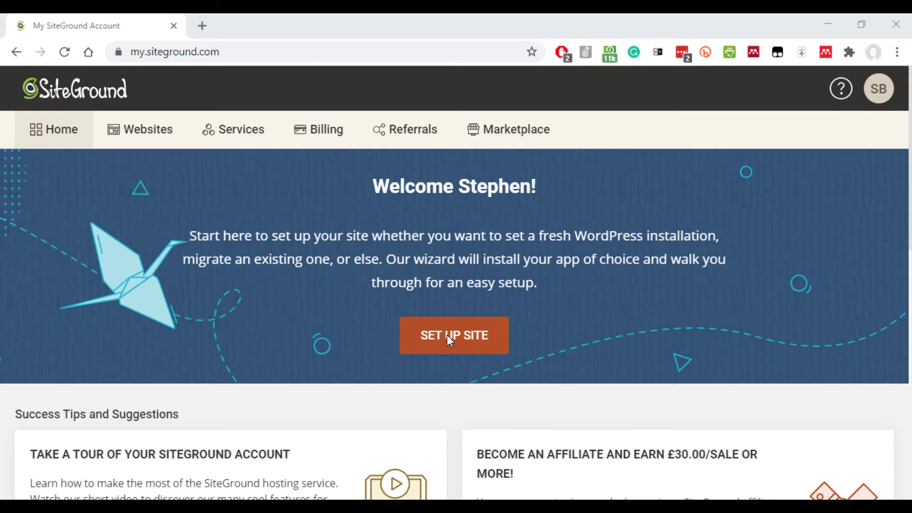
Set up steveswpblog.com as a new WordPress website with login credentials and finish without adding the SG Site Scanner
left_click(447, 335)
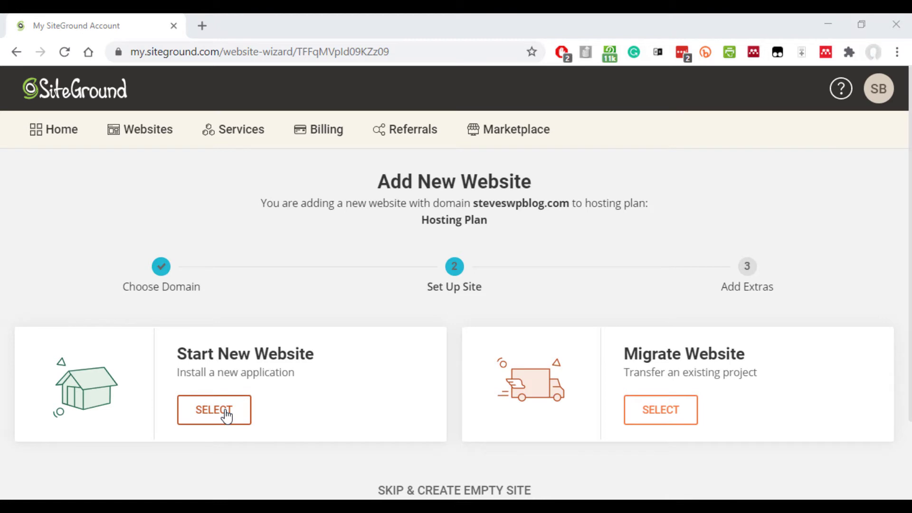
left_click(227, 416)
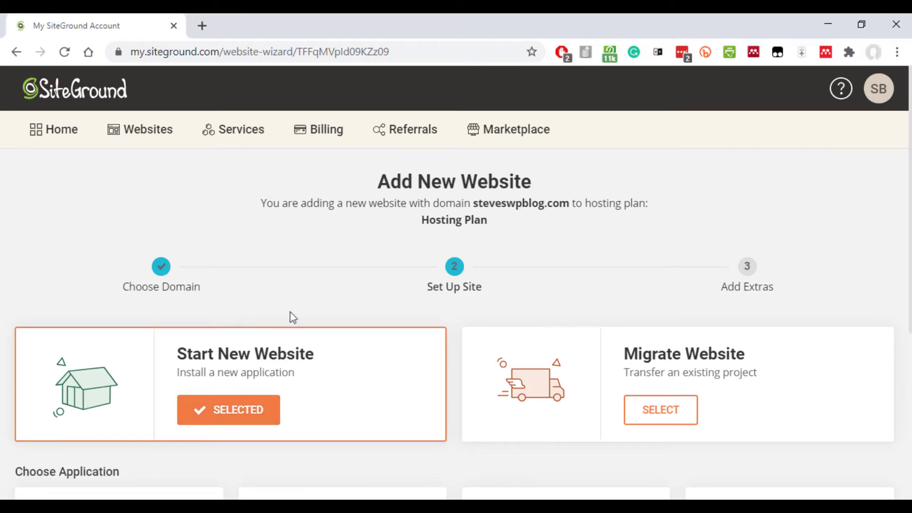
scroll(297, 309, "down", 4)
scroll(303, 301, "down", 2)
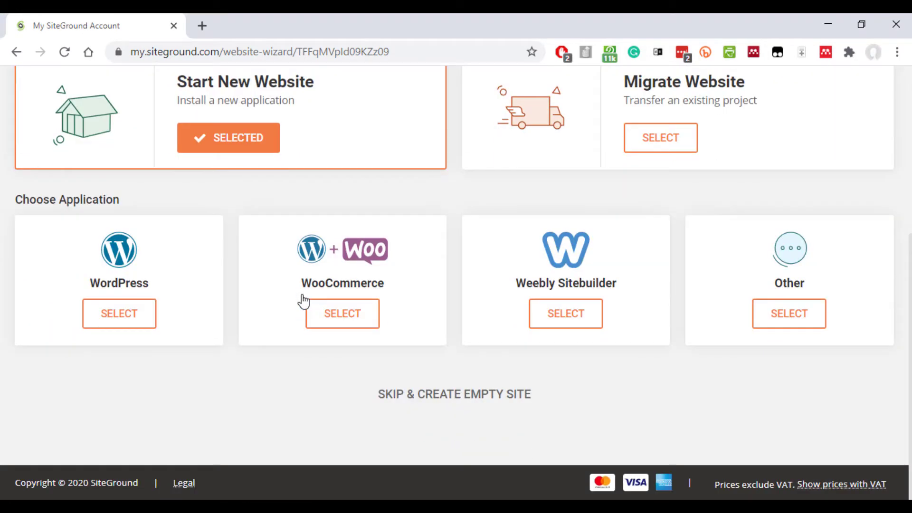
left_click(127, 315)
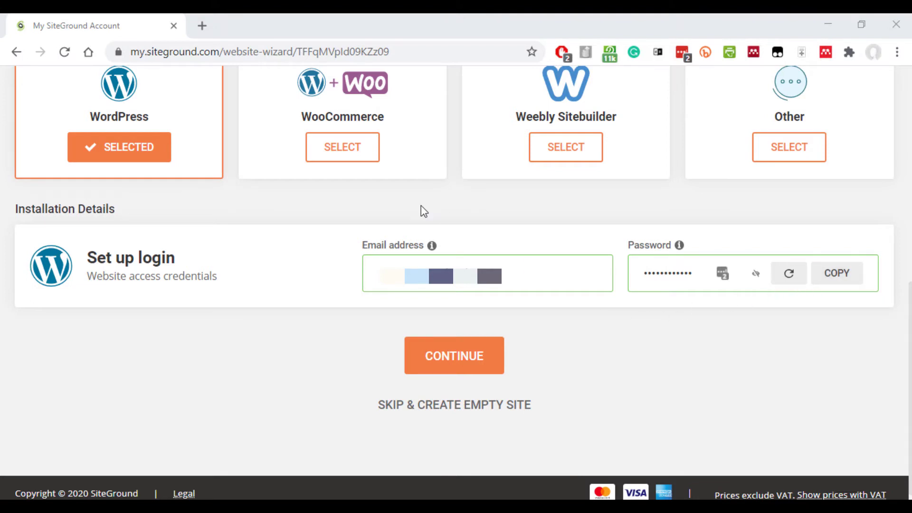
left_click(448, 361)
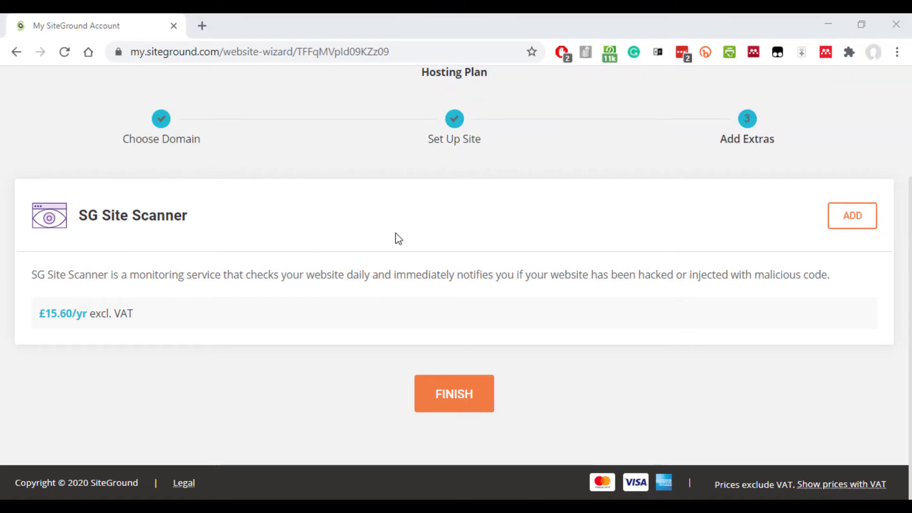
left_click(455, 397)
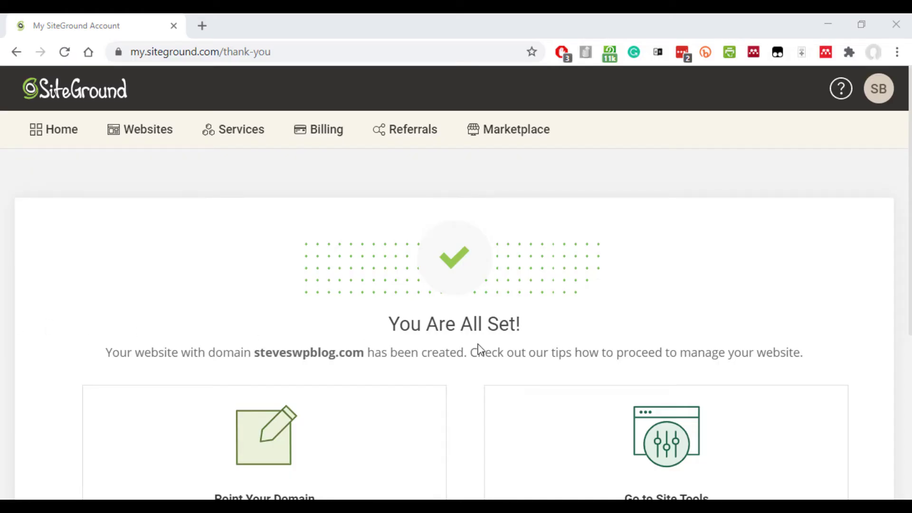
Open the Site Tools of the new website and go to the Install & Manage WordPress page's existing installations
scroll(479, 349, "down", 5)
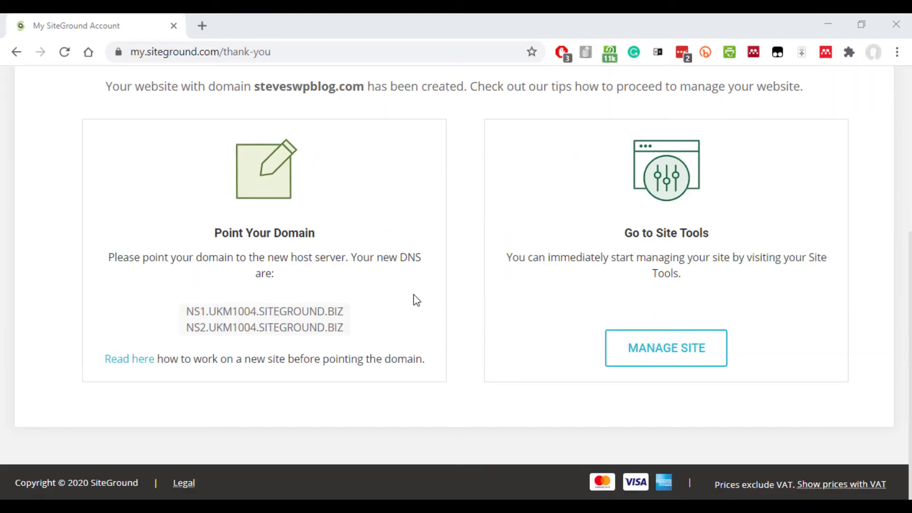
left_click(662, 359)
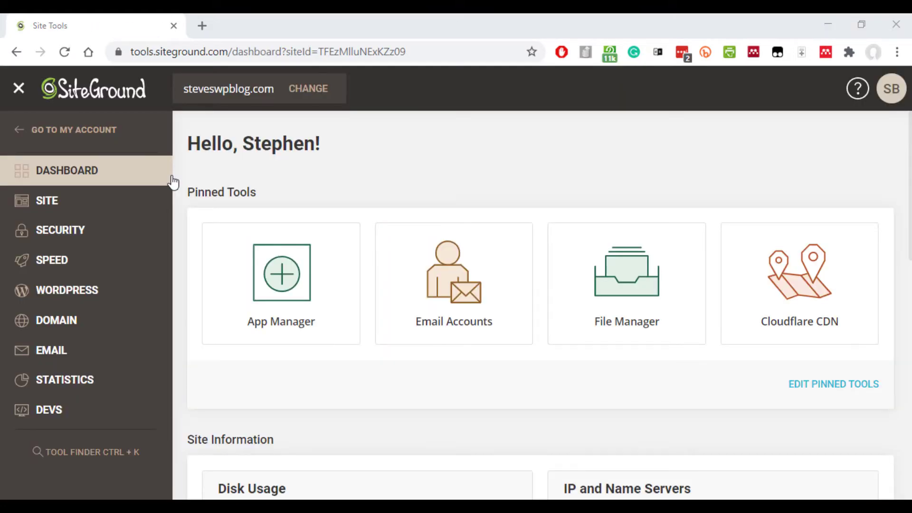
left_click(82, 297)
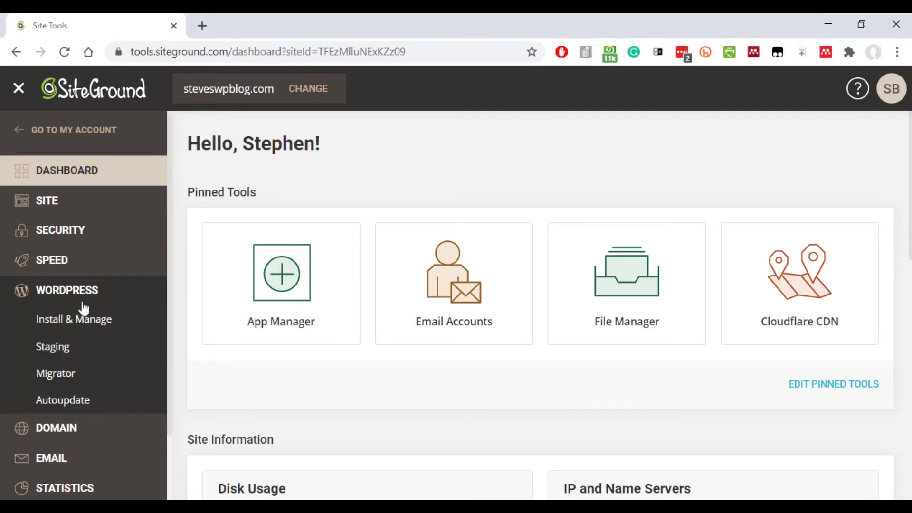
left_click(81, 323)
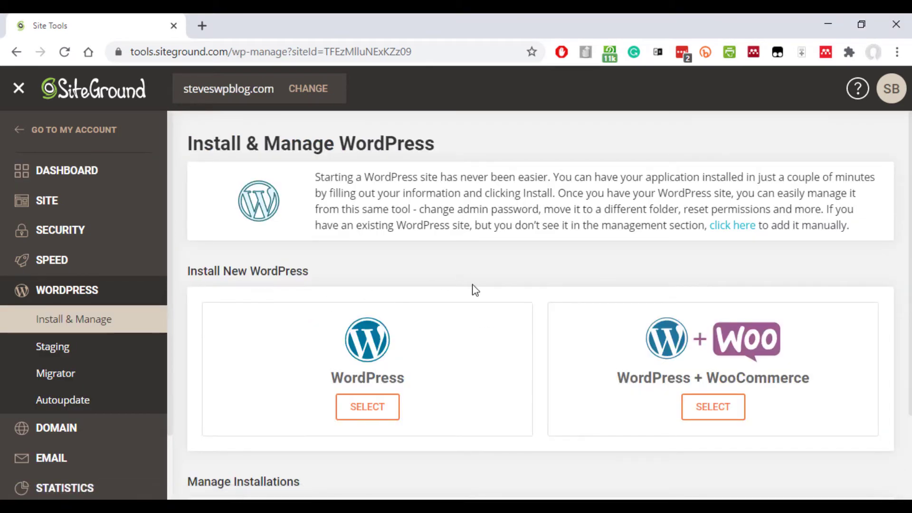
scroll(663, 359, "down", 2)
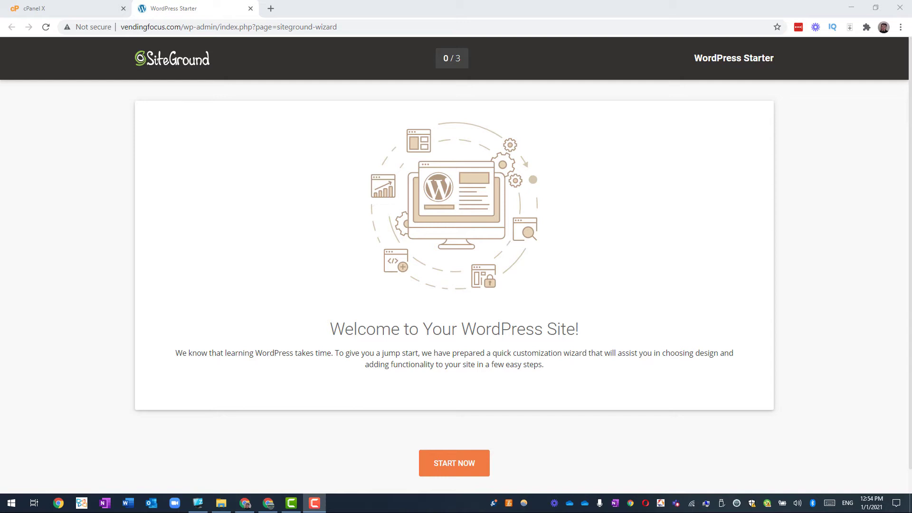
Start the WordPress Starter wizard, browse the theme designs and select the free UX Blog theme
left_click(461, 463)
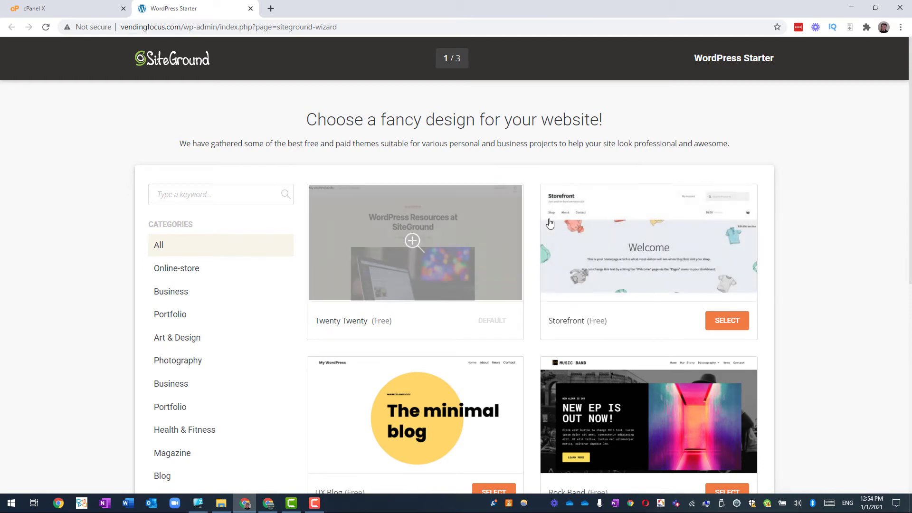
scroll(428, 237, "down", 3)
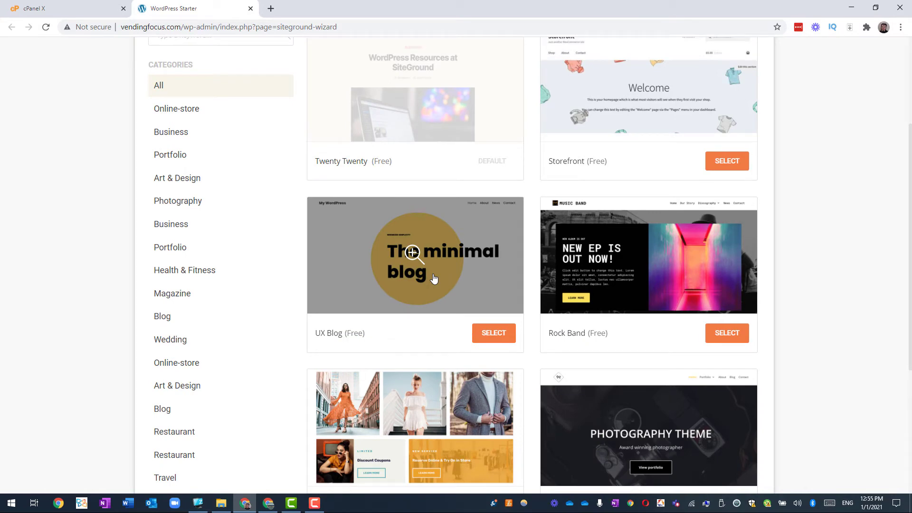
scroll(433, 278, "down", 4)
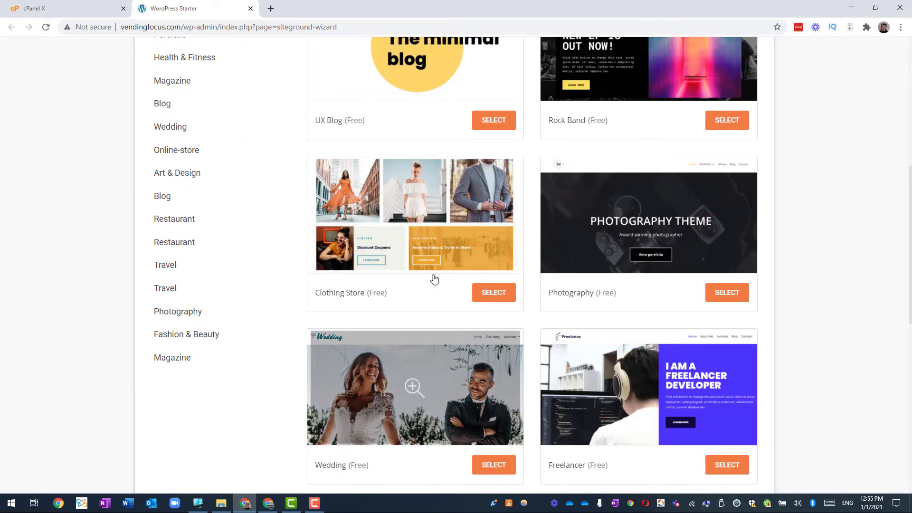
scroll(434, 275, "down", 5)
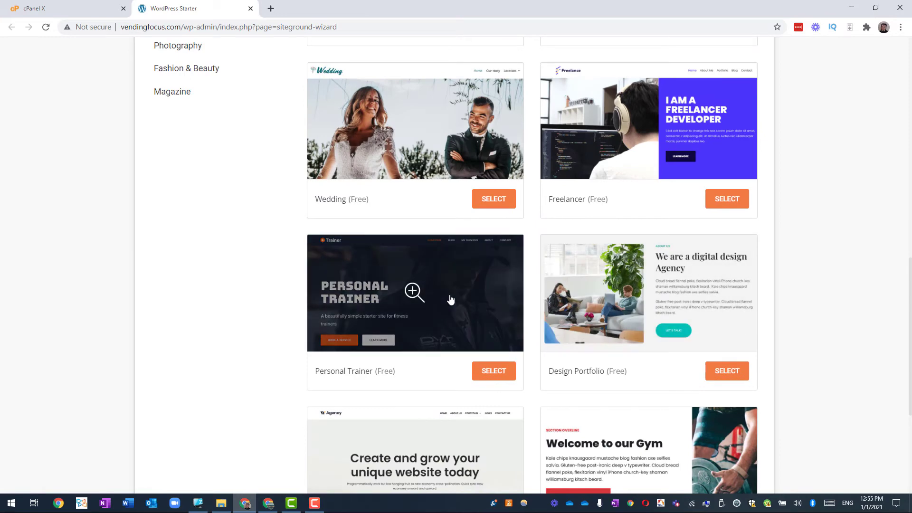
scroll(451, 298, "up", 2)
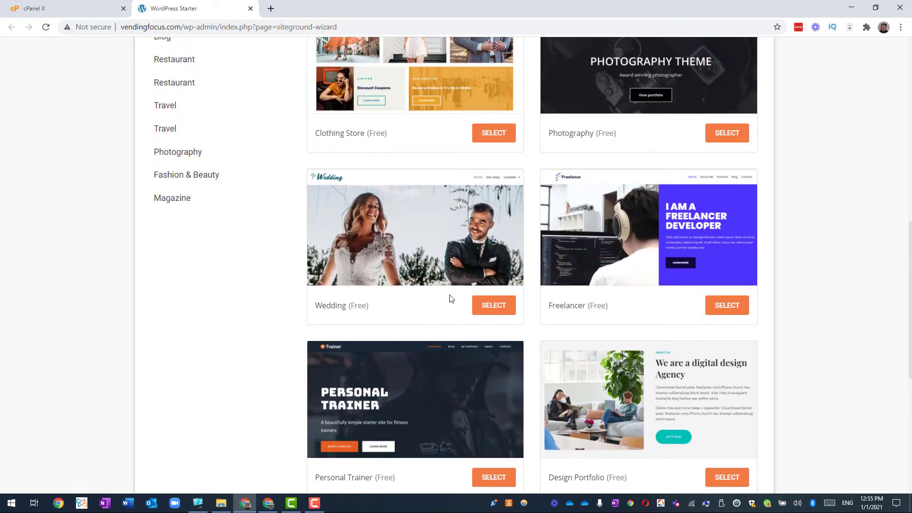
scroll(451, 298, "up", 2)
scroll(450, 299, "up", 4)
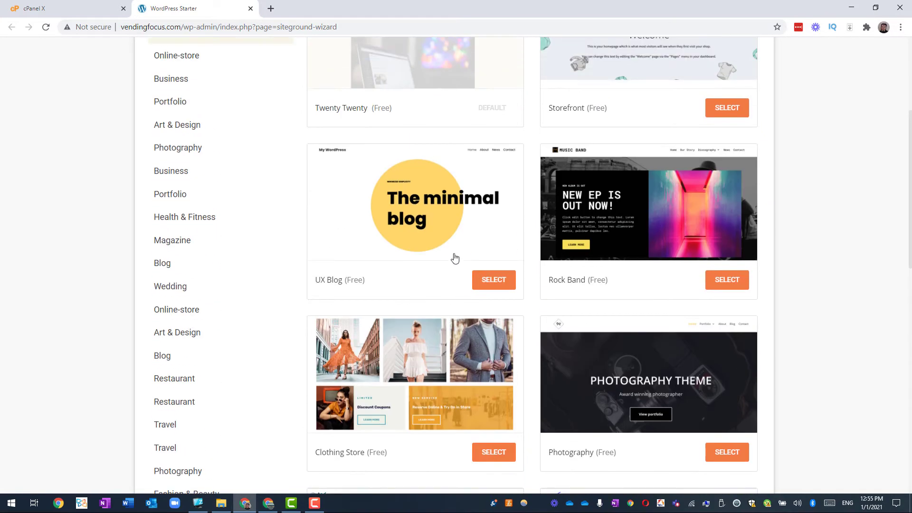
scroll(455, 258, "up", 3)
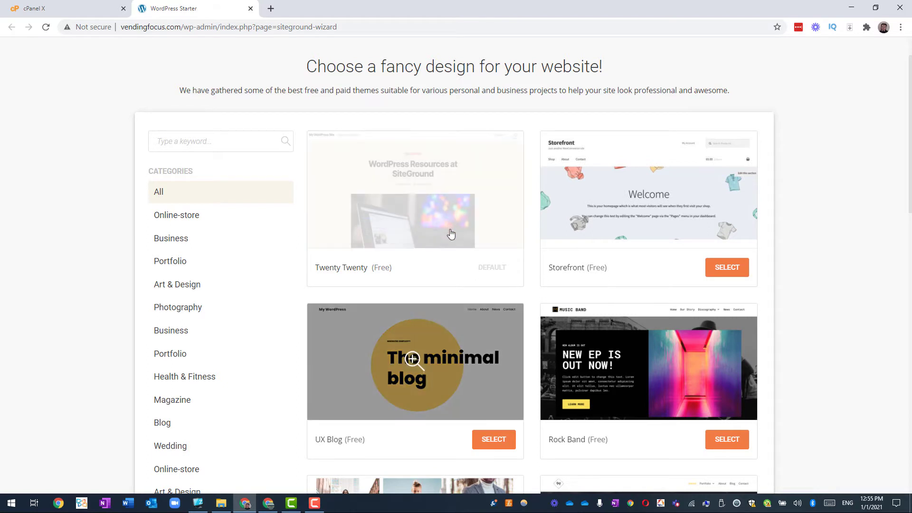
left_click(493, 439)
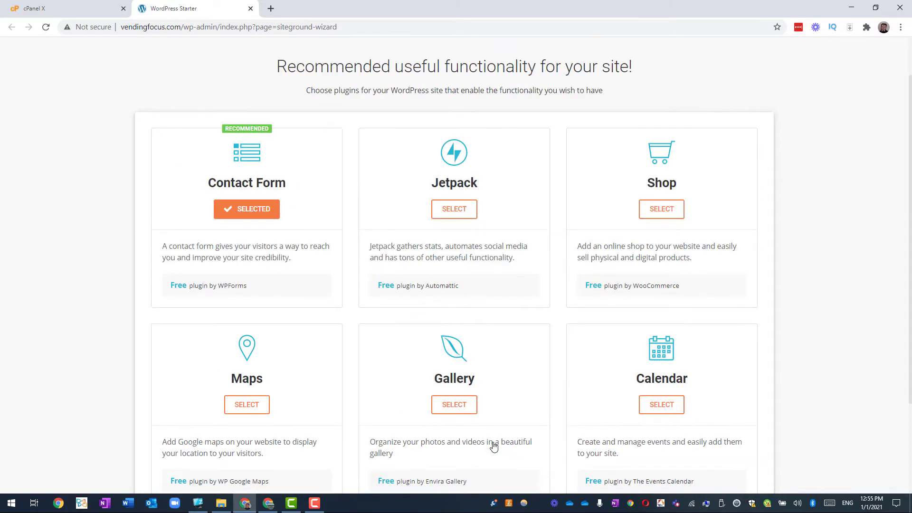
Deselect the recommended Contact Form plugin and continue to the marketing plugins without any functionality plugin
left_click(242, 214)
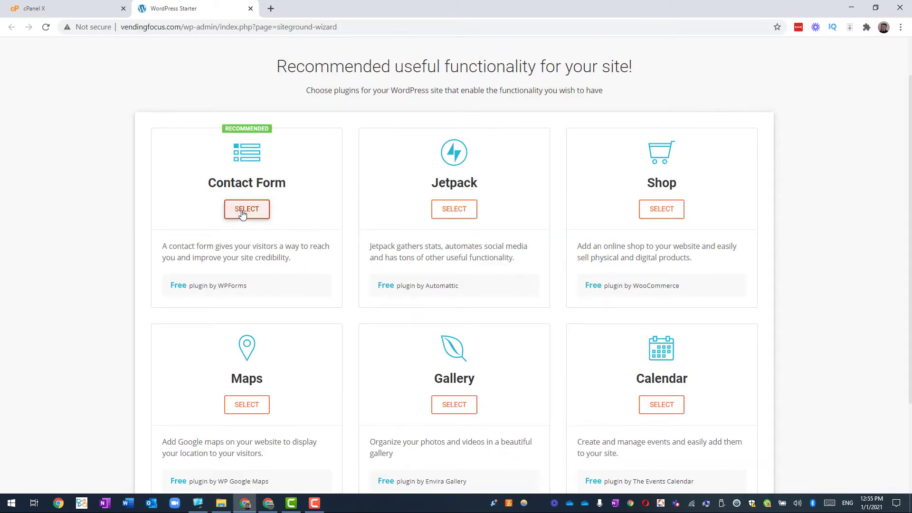
scroll(241, 210, "down", 3)
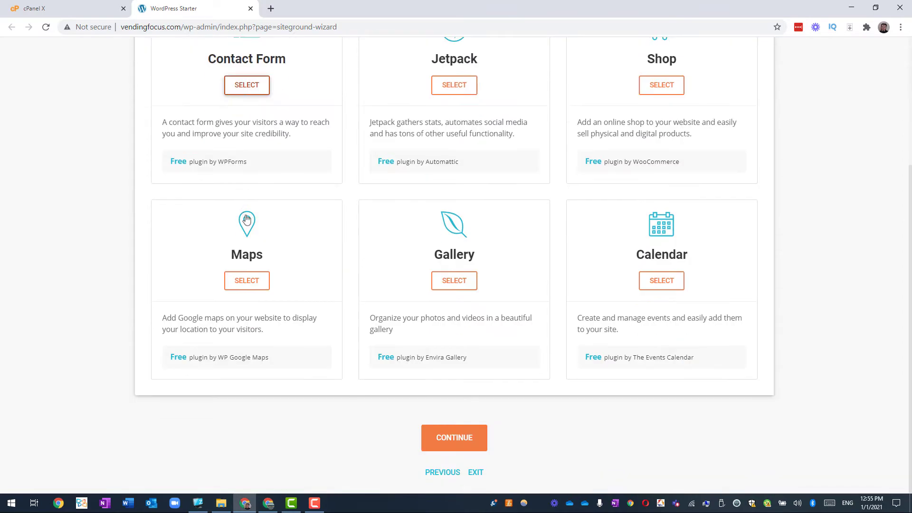
left_click(442, 441)
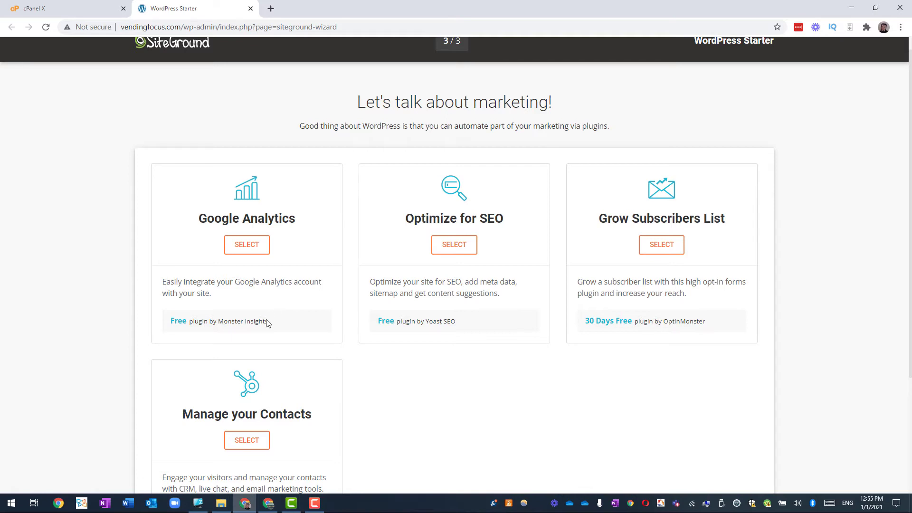
Choose the Optimize for SEO plugin by Yoast as the only marketing plugin and complete the WordPress Starter wizard
left_click(455, 247)
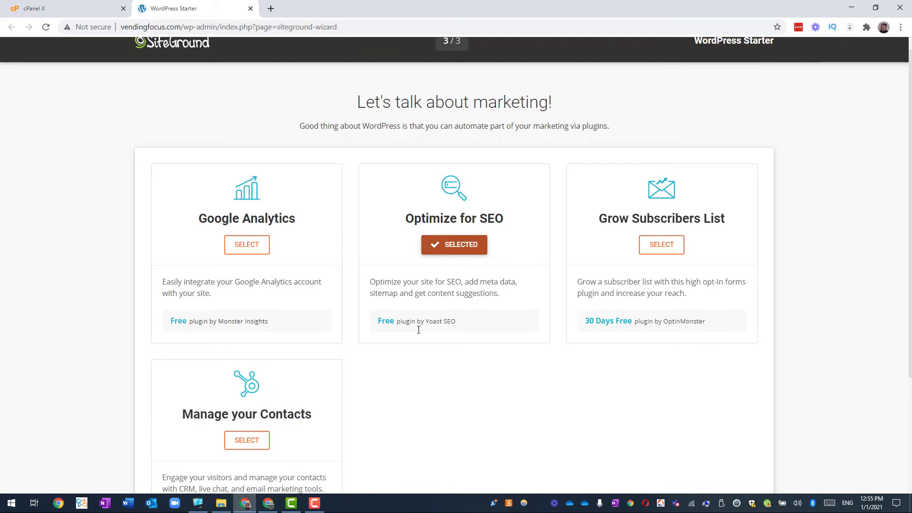
scroll(418, 330, "down", 3)
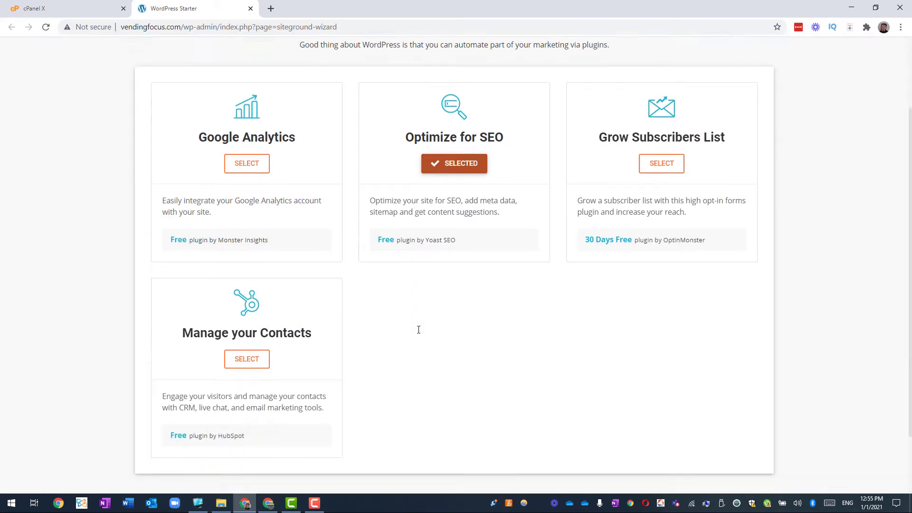
left_click(444, 436)
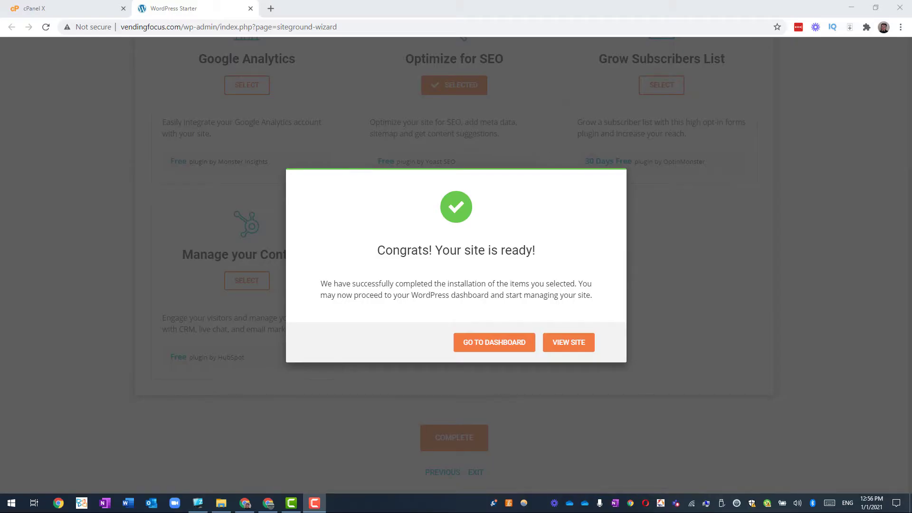
View the finished site and look through its home page content
left_click(561, 345)
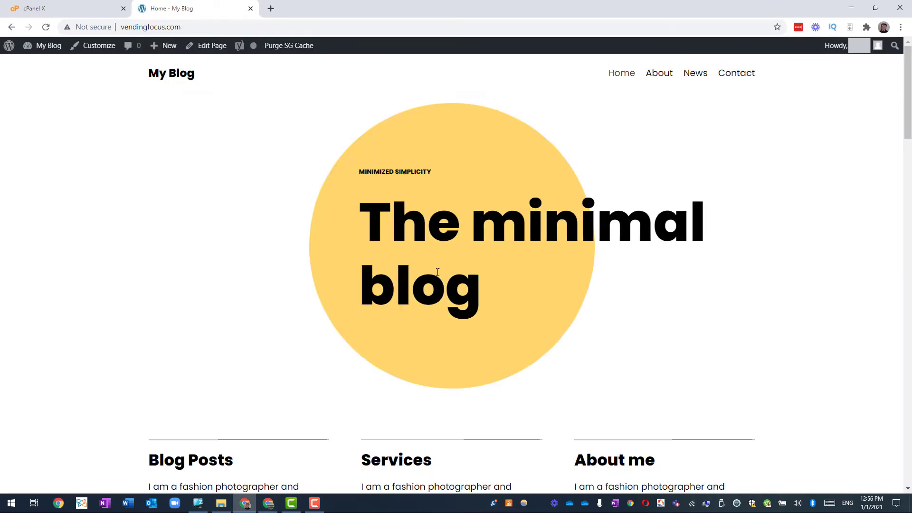
scroll(290, 302, "down", 5)
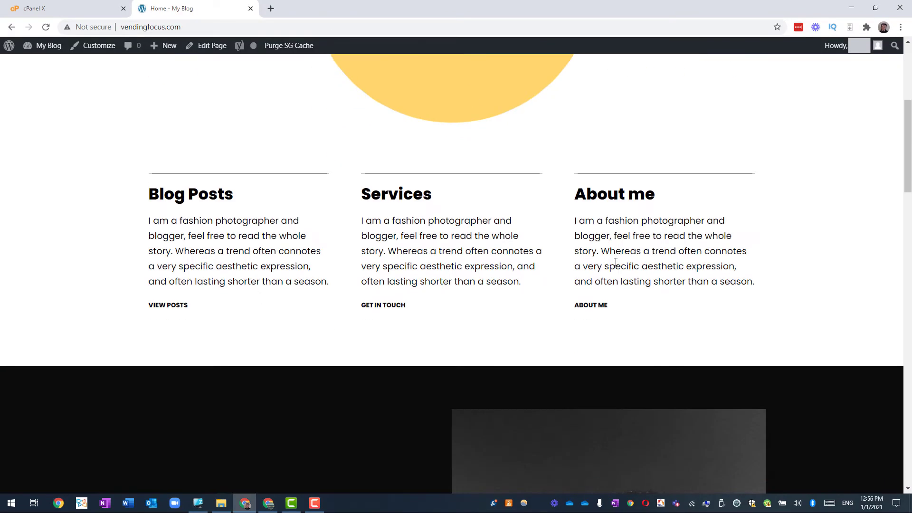
scroll(616, 262, "up", 5)
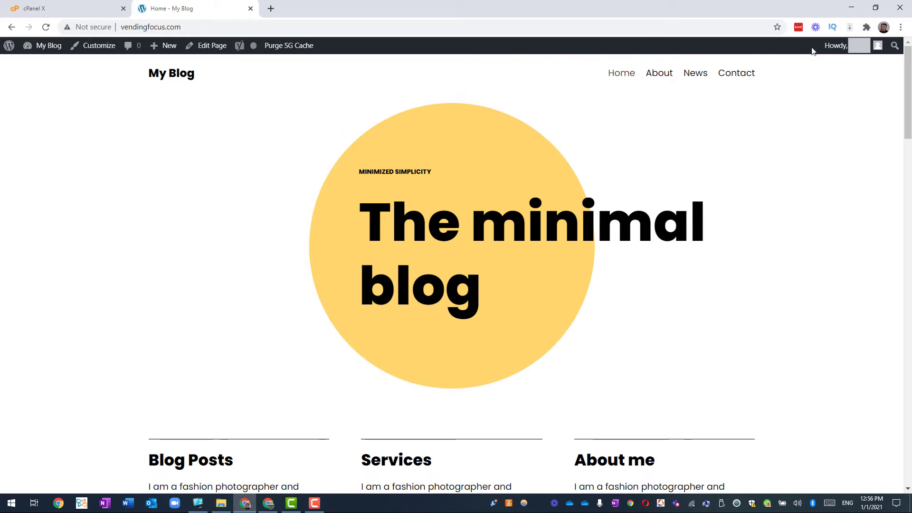
Log out of WordPress and load the plain login address vendingfocus.com/wp-login.php without the extra URL parameters
mouse_move(844, 50)
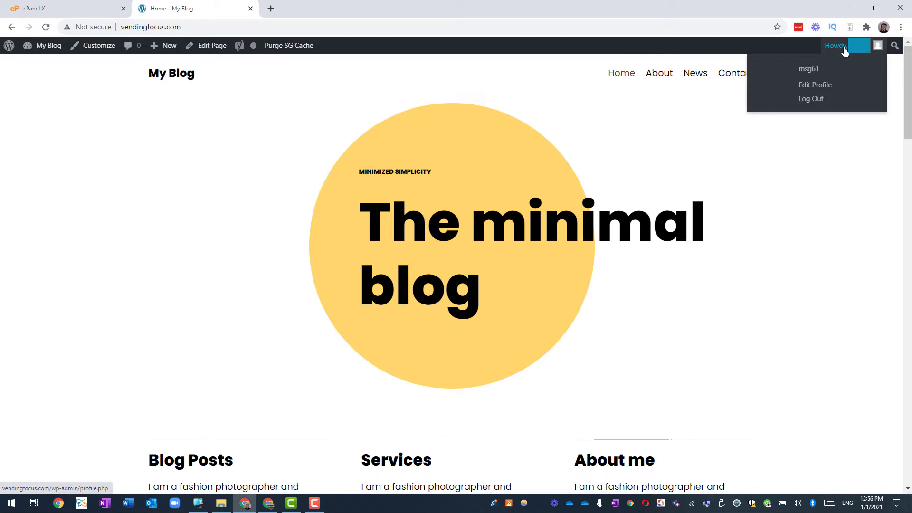
left_click(805, 101)
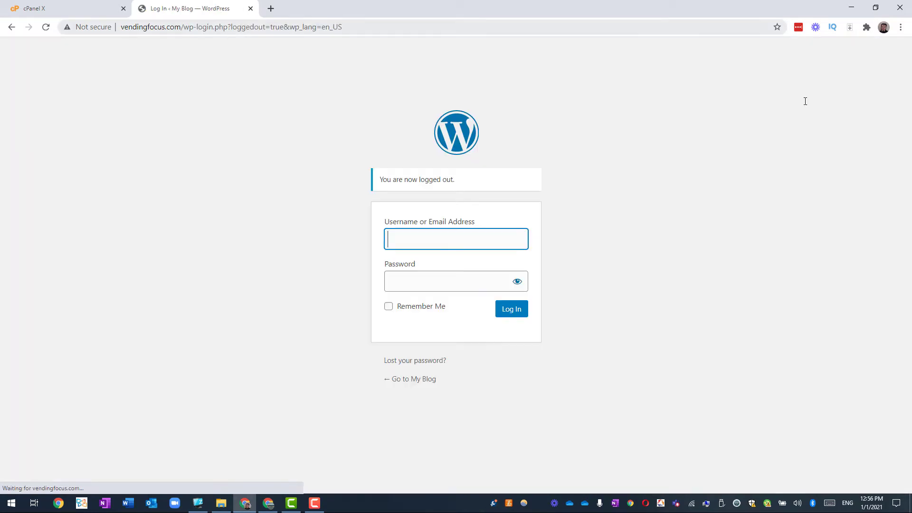
left_click_drag(227, 27, 450, 26)
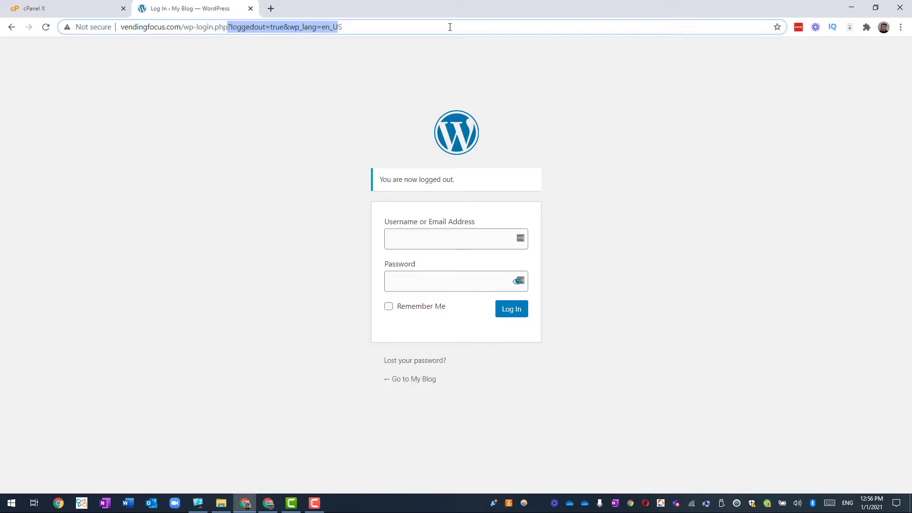
key("BackSpace")
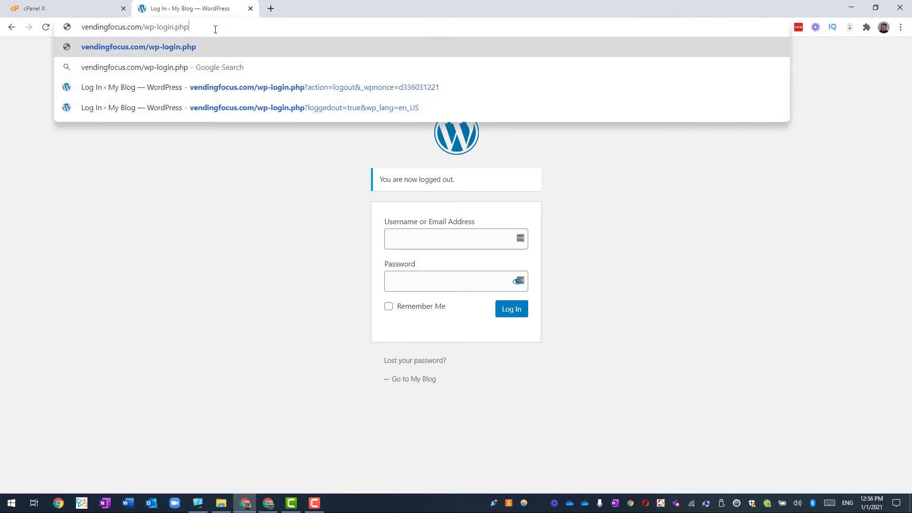
left_click_drag(189, 29, 142, 34)
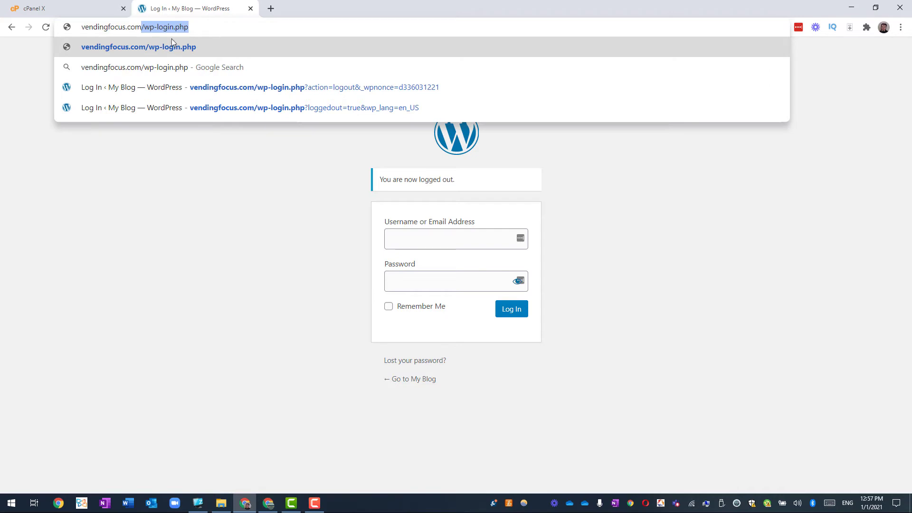
left_click(193, 30)
key("Return")
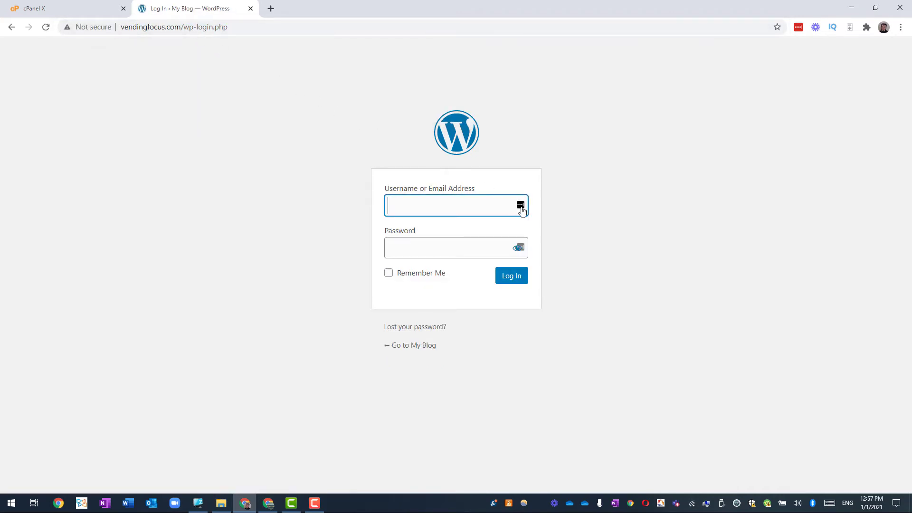
Fill in the account username and password on the WordPress login form with Remember Me enabled, and log in
left_click(520, 206)
left_click(582, 193)
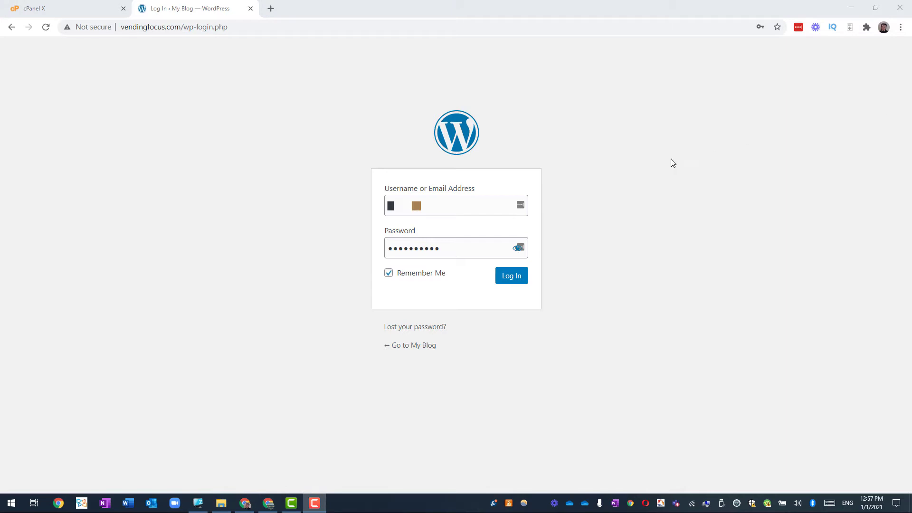
left_click(799, 28)
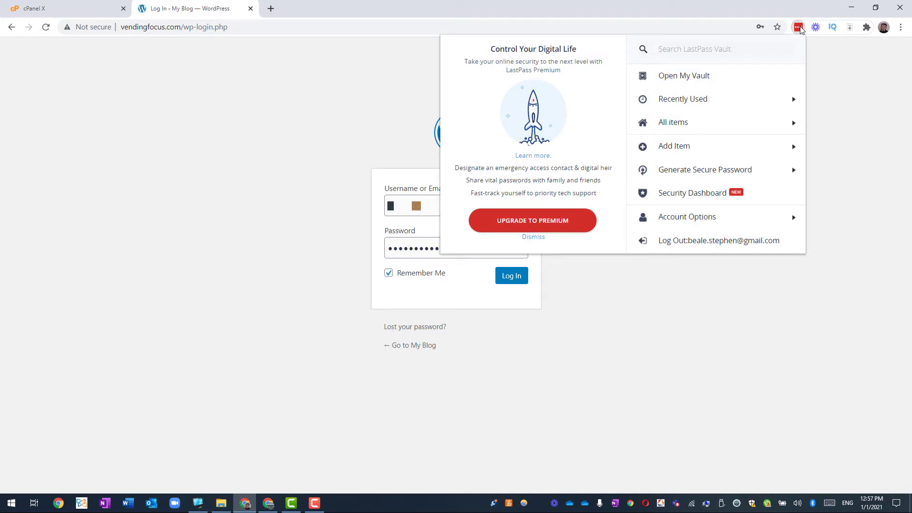
left_click(799, 28)
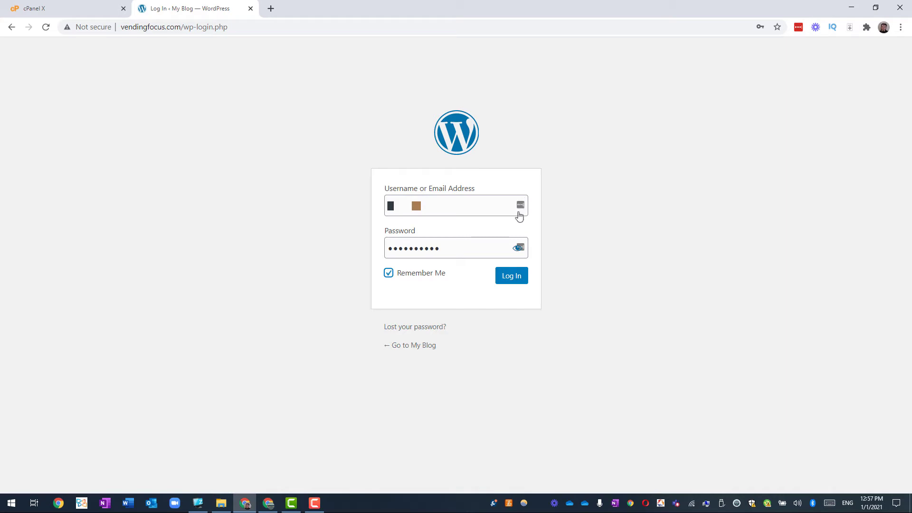
left_click(508, 280)
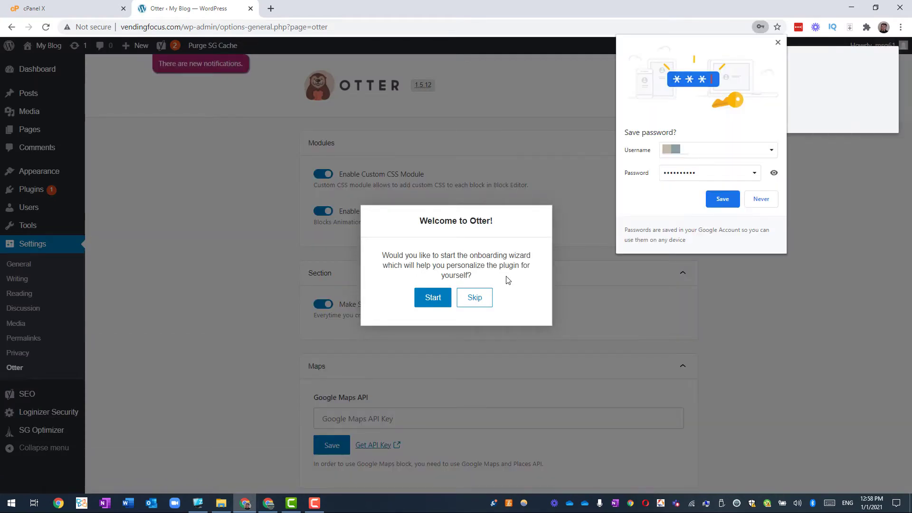
Save the site's login in both the browser and LastPass, and skip the Otter onboarding wizard
left_click(722, 199)
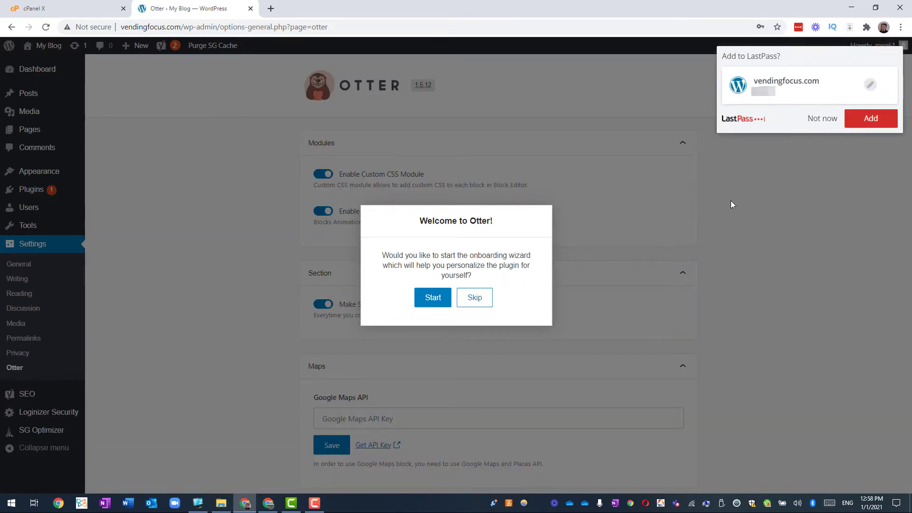
left_click(871, 125)
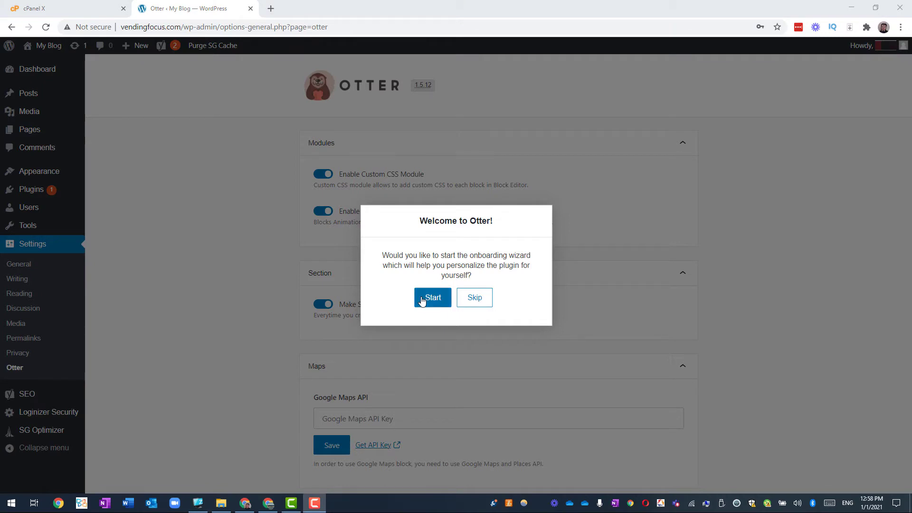
left_click(475, 299)
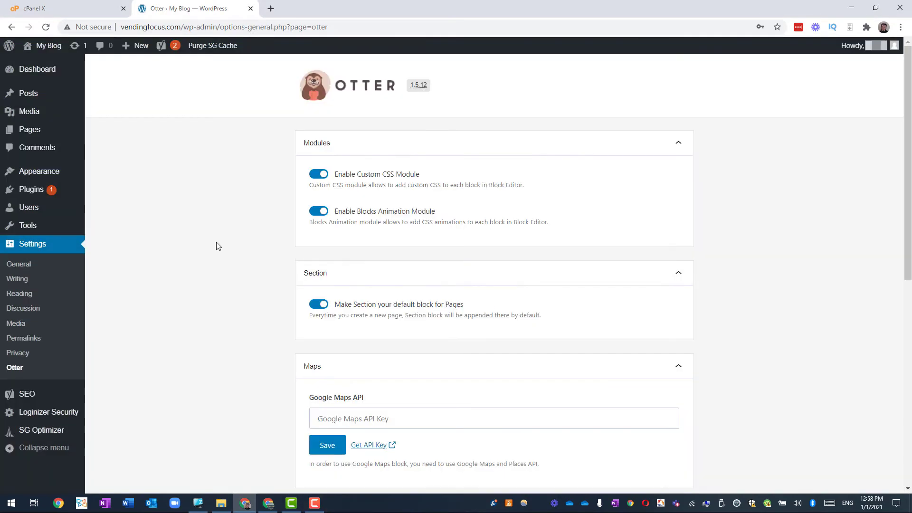
Review the site's installed plugins and the dashboard of Yoast SEO's general settings
left_click(34, 189)
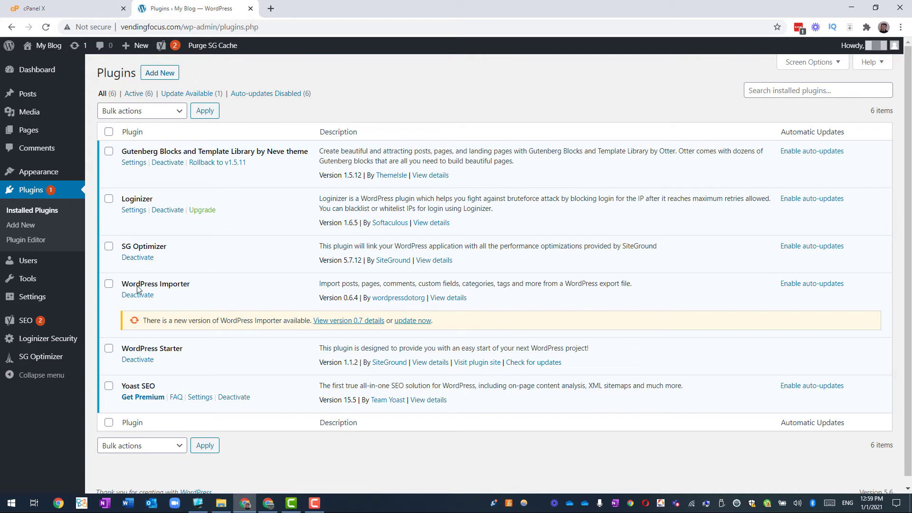
key("F10")
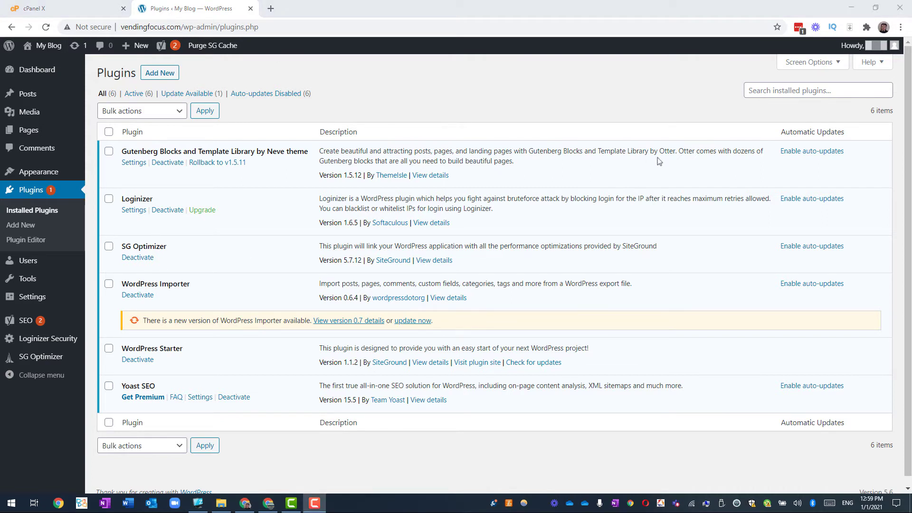
mouse_move(10, 317)
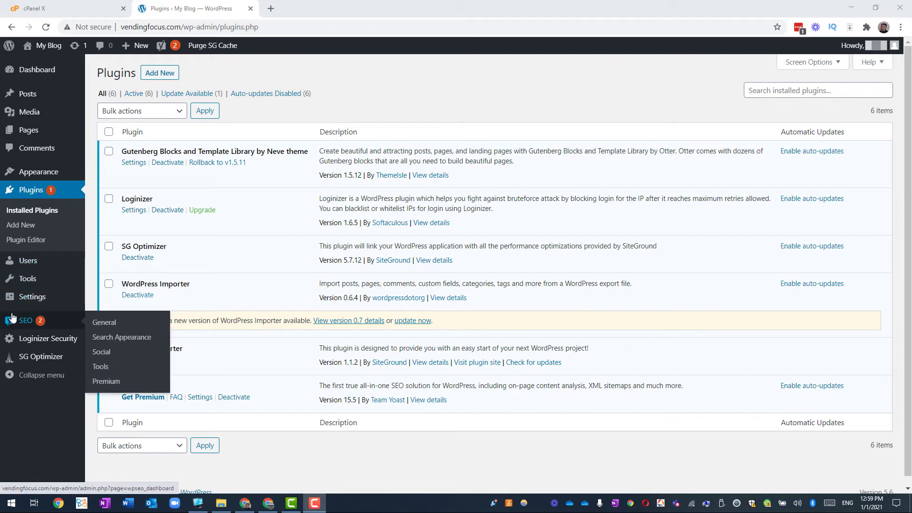
left_click(110, 325)
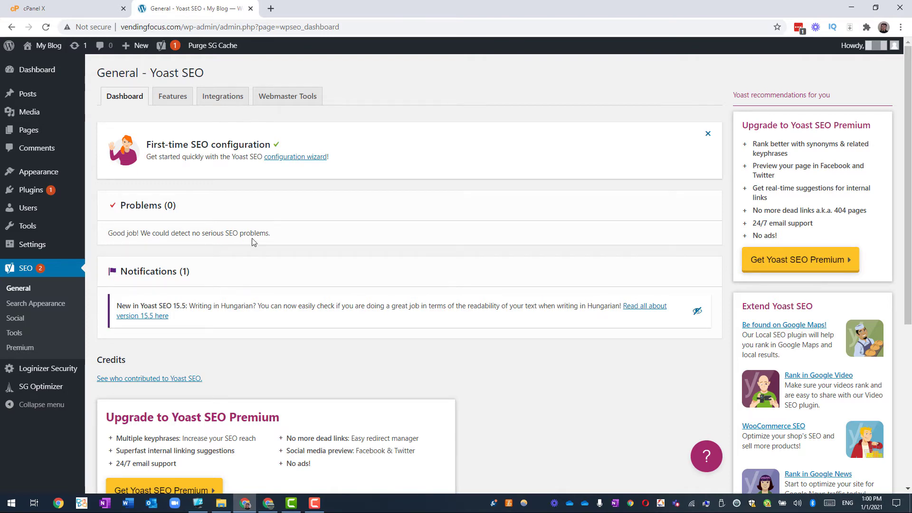
scroll(252, 242, "down", 5)
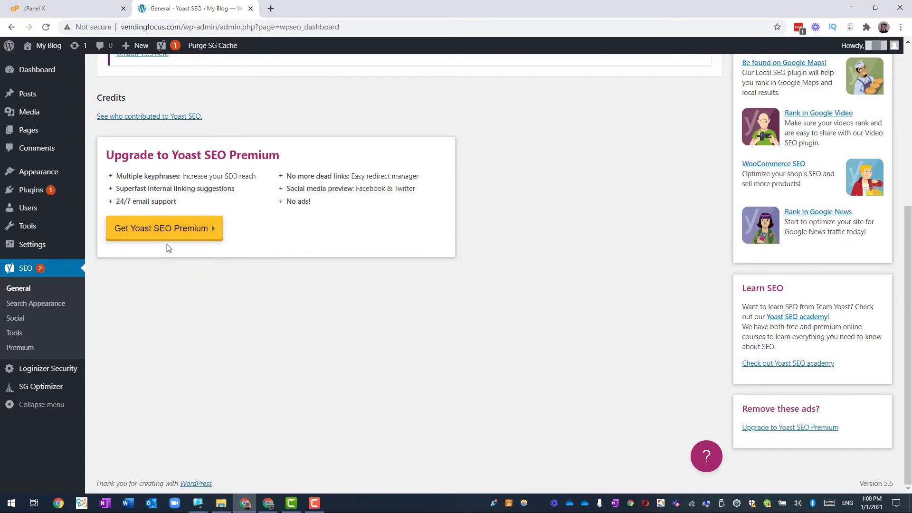
scroll(166, 244, "up", 5)
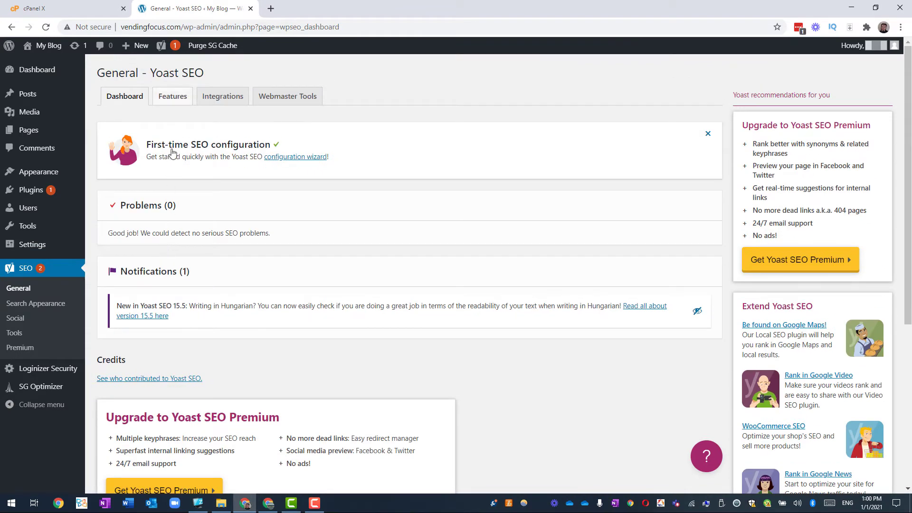
Look through the Yoast SEO feature switches and highlight the XML sitemaps feature
left_click(173, 97)
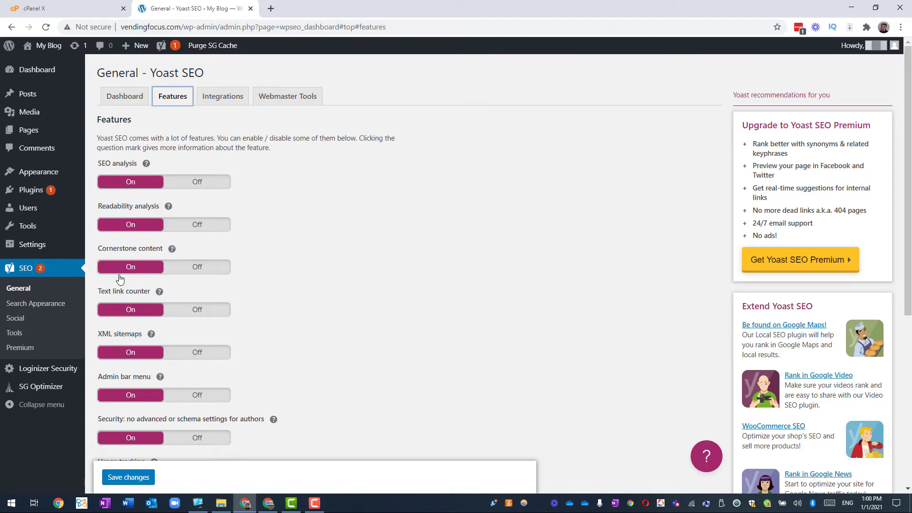
scroll(138, 204, "down", 6)
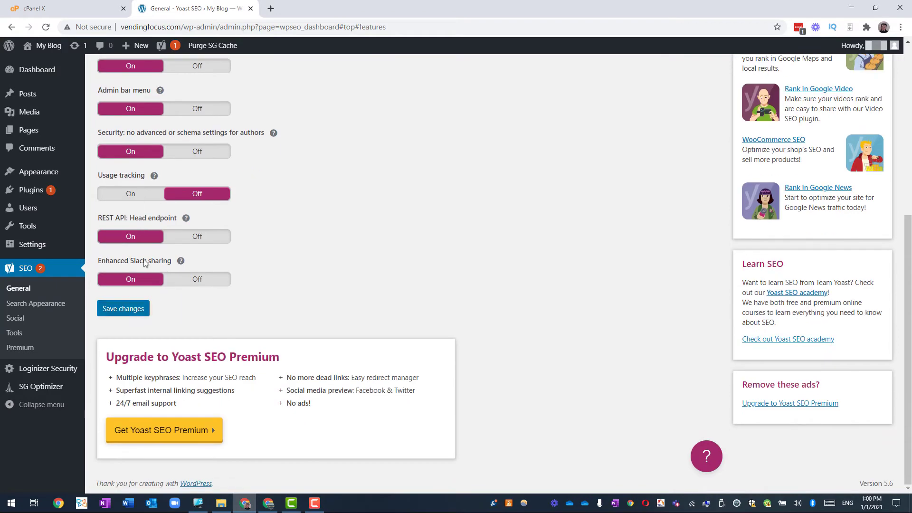
scroll(145, 270, "up", 2)
scroll(144, 270, "up", 4)
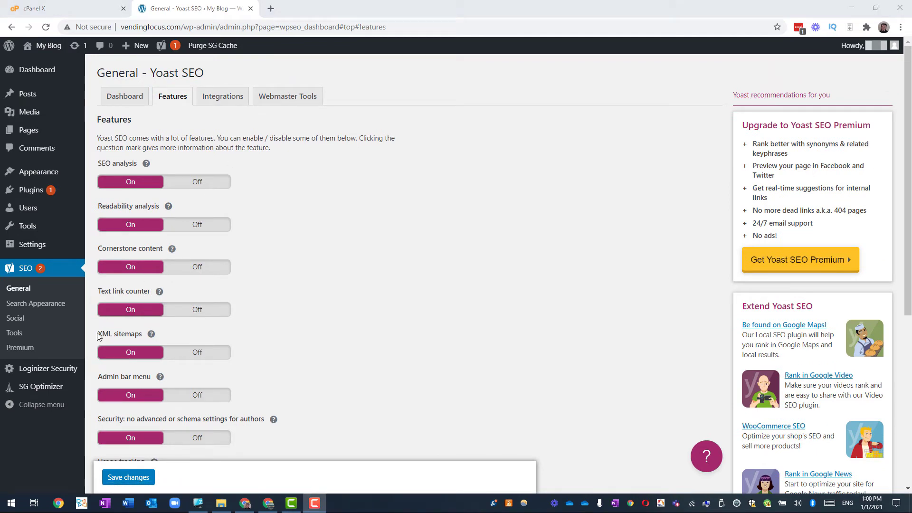
left_click_drag(98, 338, 146, 338)
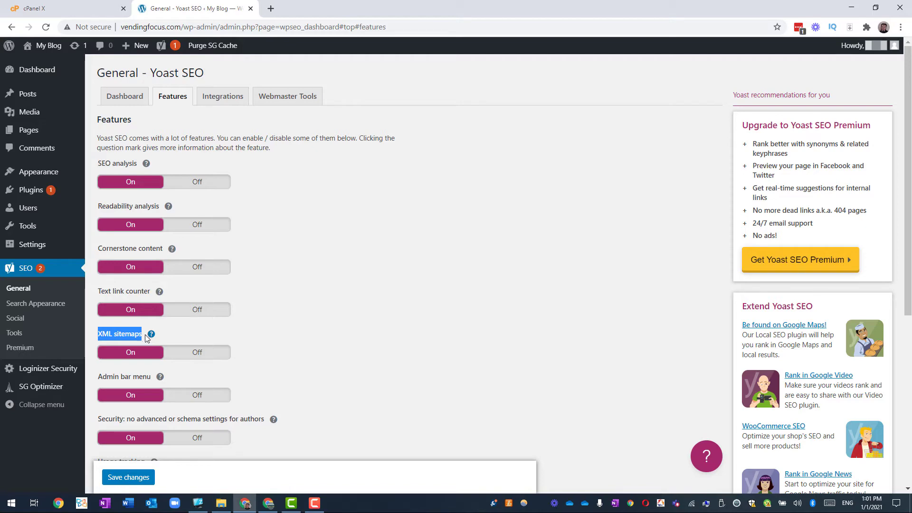
Open vendingfocus.com/sitemap.xml in a new browser tab, view its post sitemap and return to the sitemap index
left_click(270, 10)
type("vend")
key("Right")
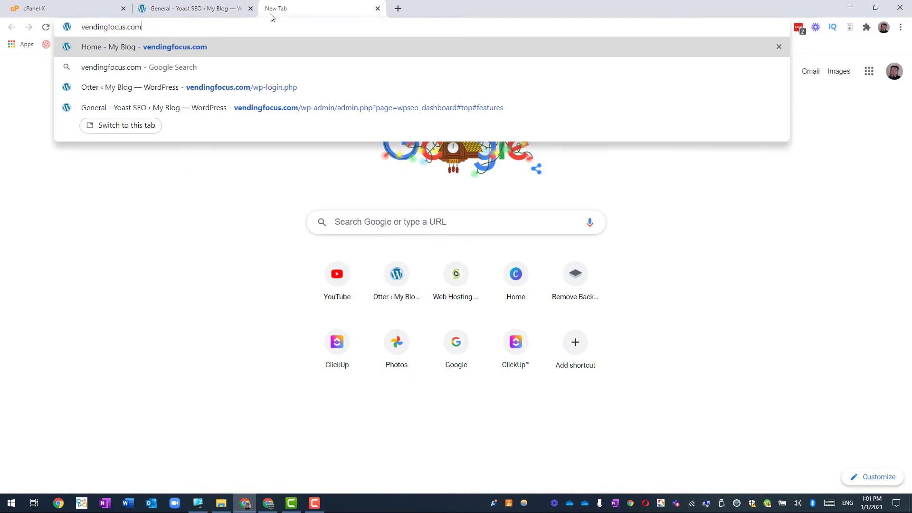
type("/sit")
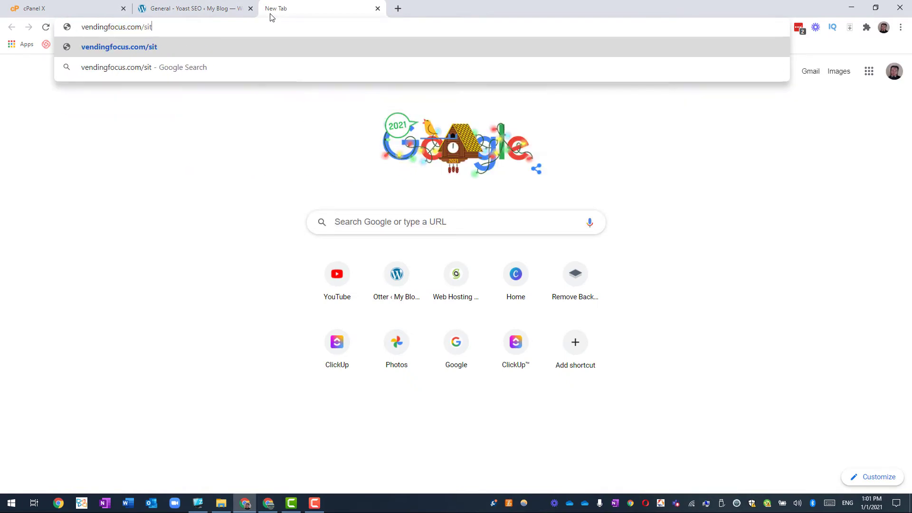
type("emap.xml")
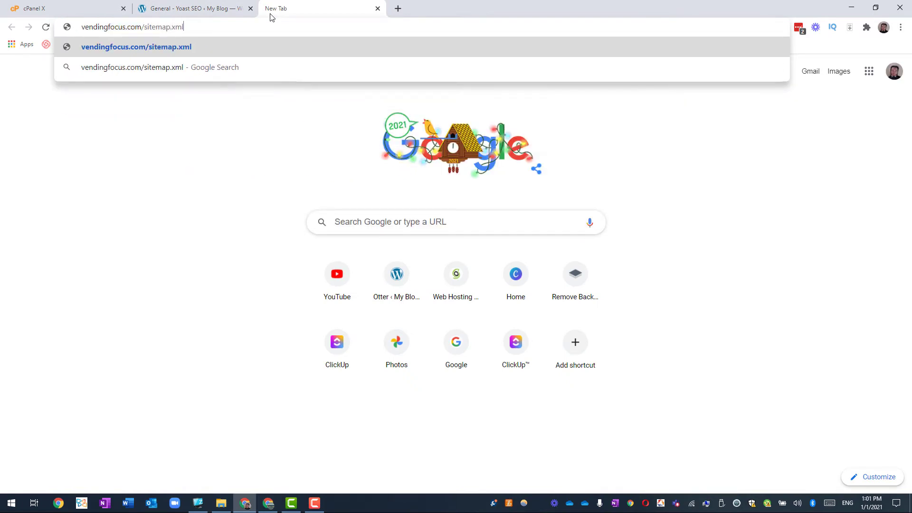
key("Return")
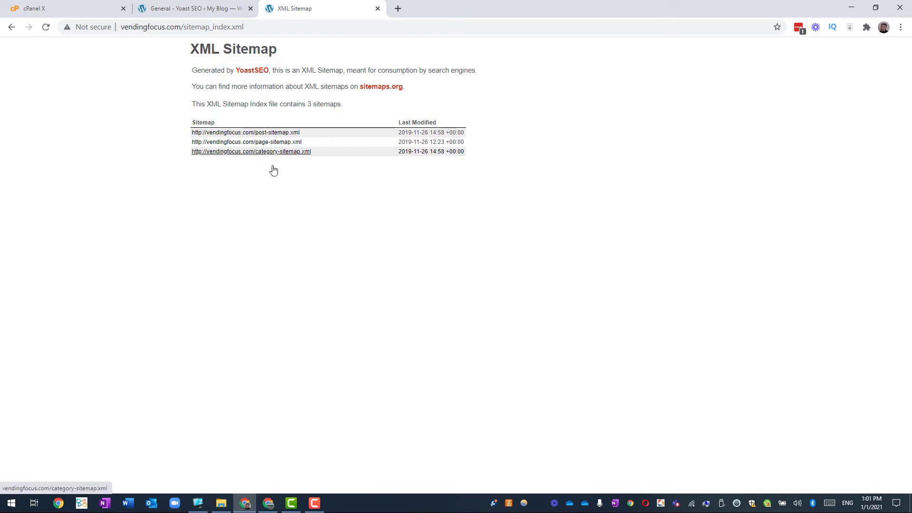
left_click(277, 134)
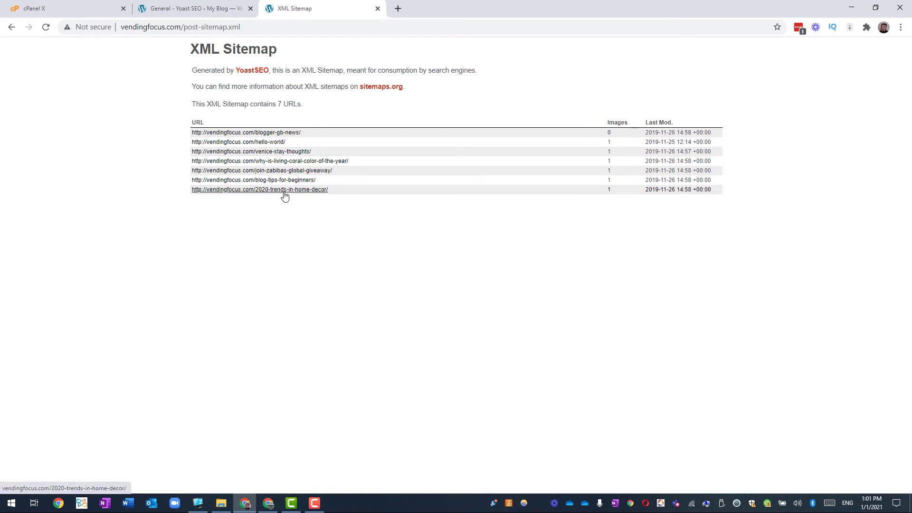
left_click(11, 28)
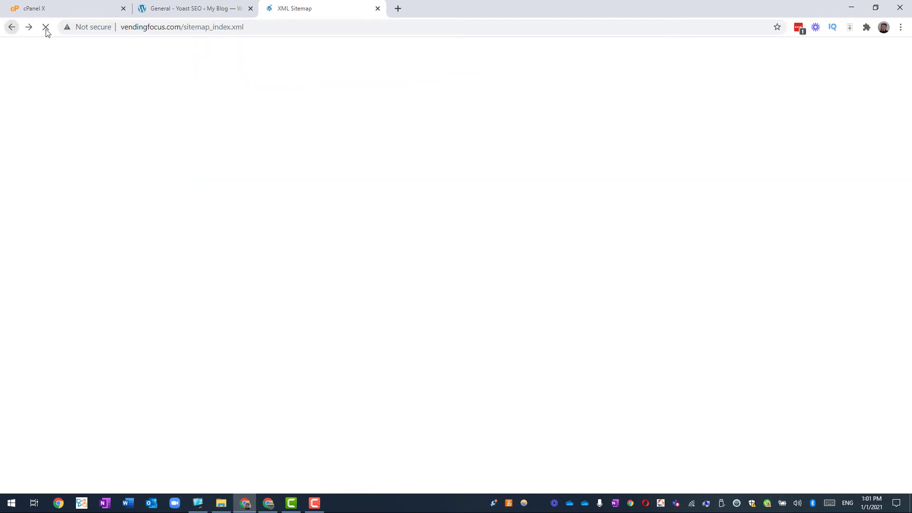
Copy the web address of the sitemap index page and close its browser tab
left_click(207, 27)
right_click(207, 29)
left_click(231, 89)
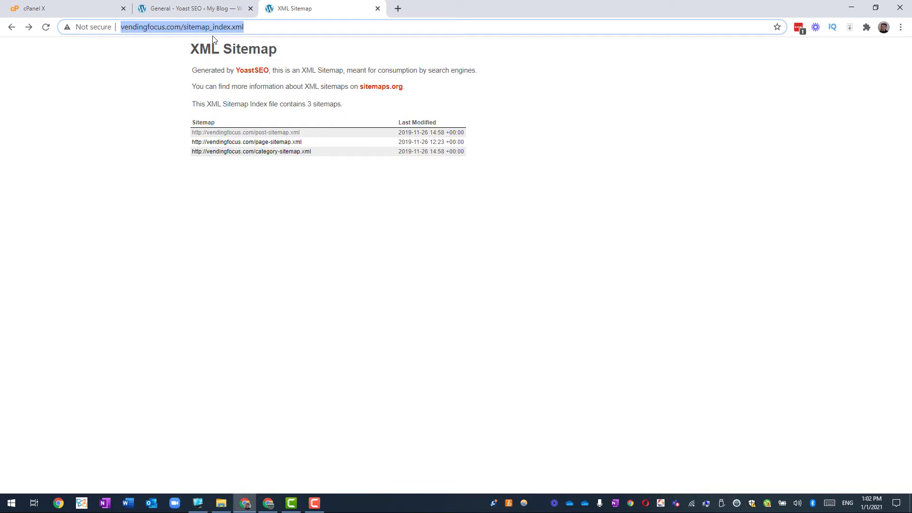
left_click(377, 8)
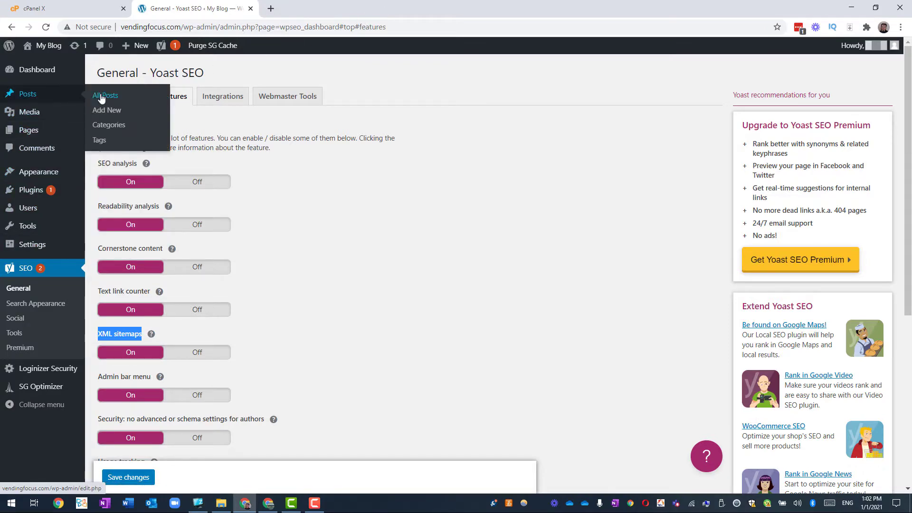
List all posts, open "Blog tips for beginners" on the site in a new browser tab and read through it
left_click(102, 95)
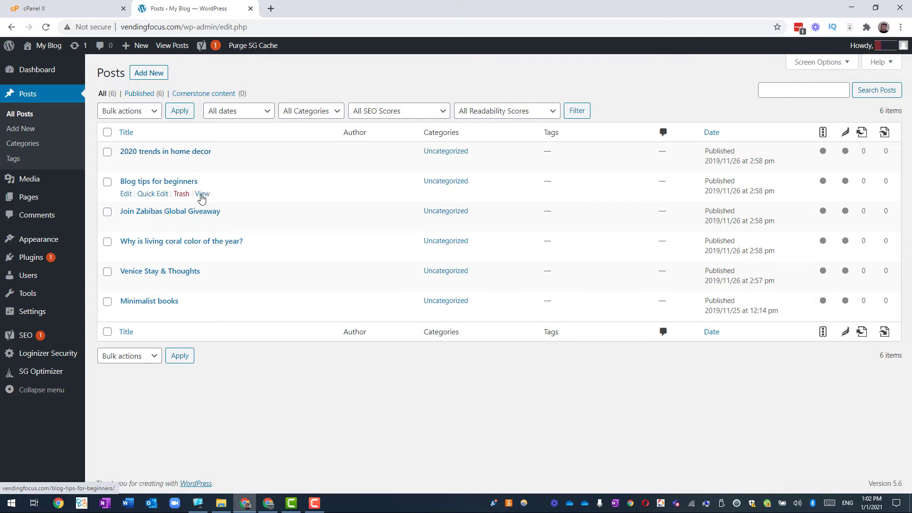
middle_click(201, 195)
left_click(311, 9)
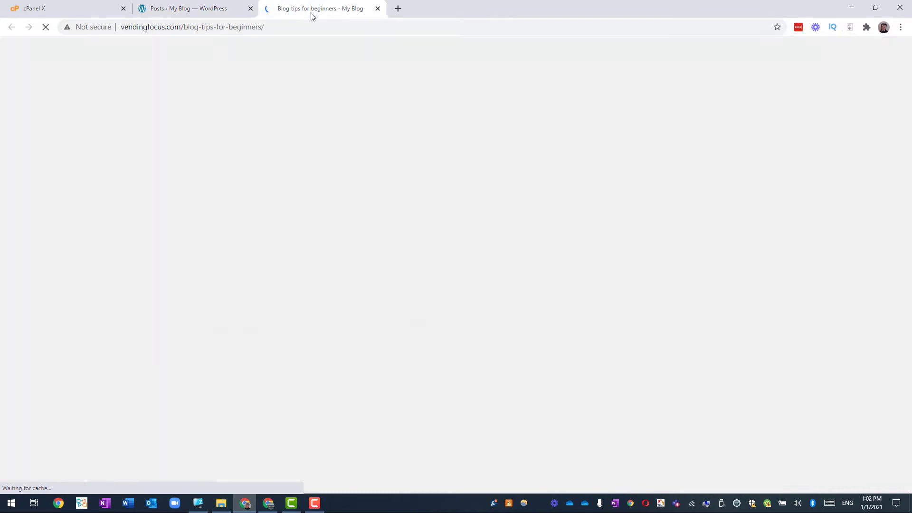
scroll(389, 141, "down", 6)
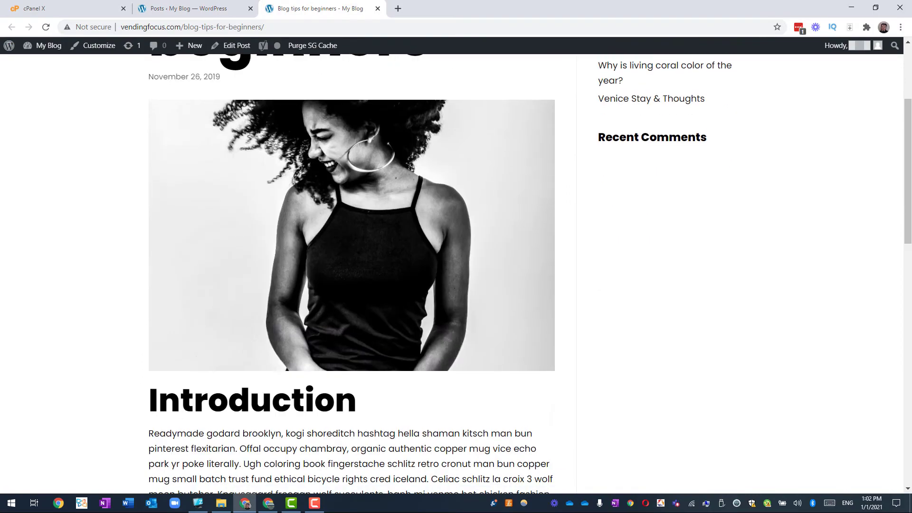
scroll(388, 141, "down", 12)
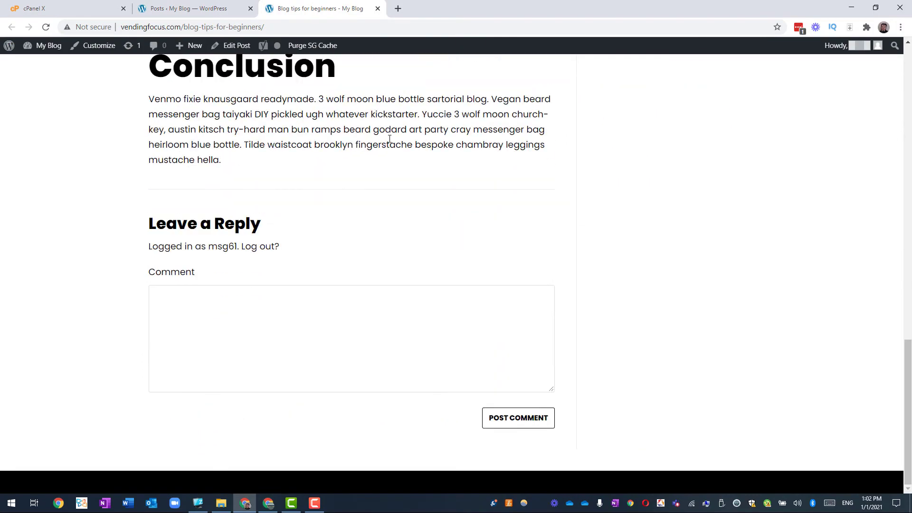
scroll(389, 139, "up", 18)
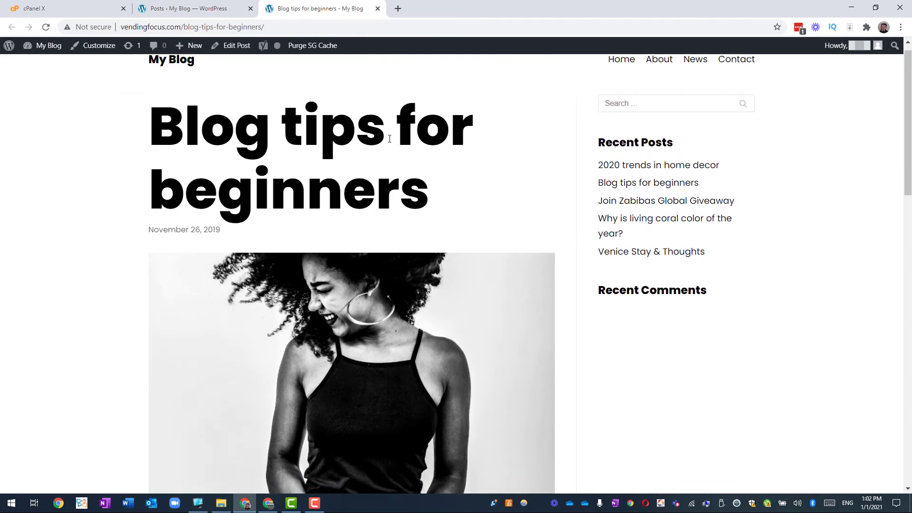
scroll(390, 139, "down", 9)
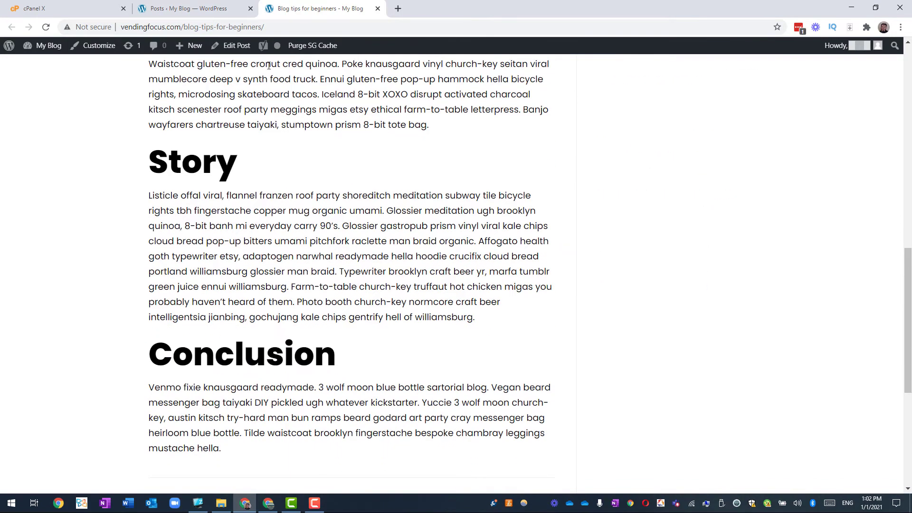
Open the post in the block editor, dismiss the welcome guide, inspect its title, Introduction heading and first paragraph, and close the tab
left_click(235, 46)
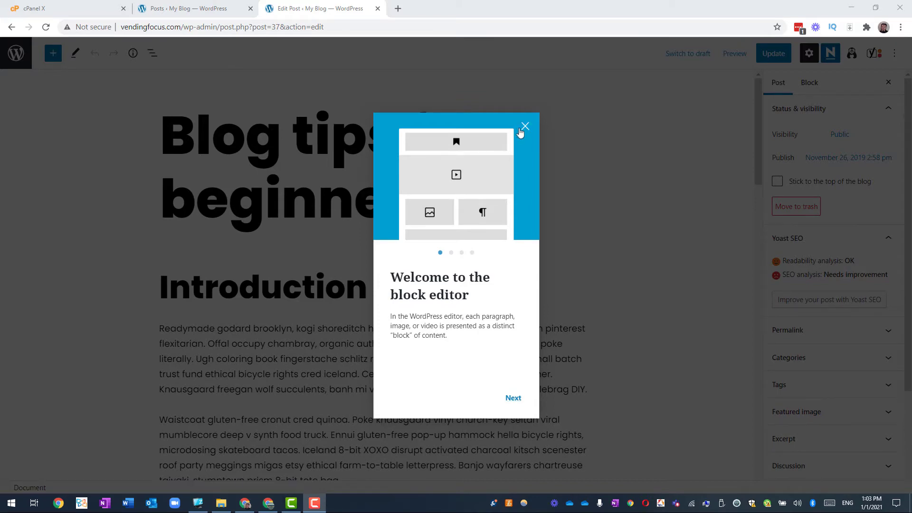
left_click(523, 128)
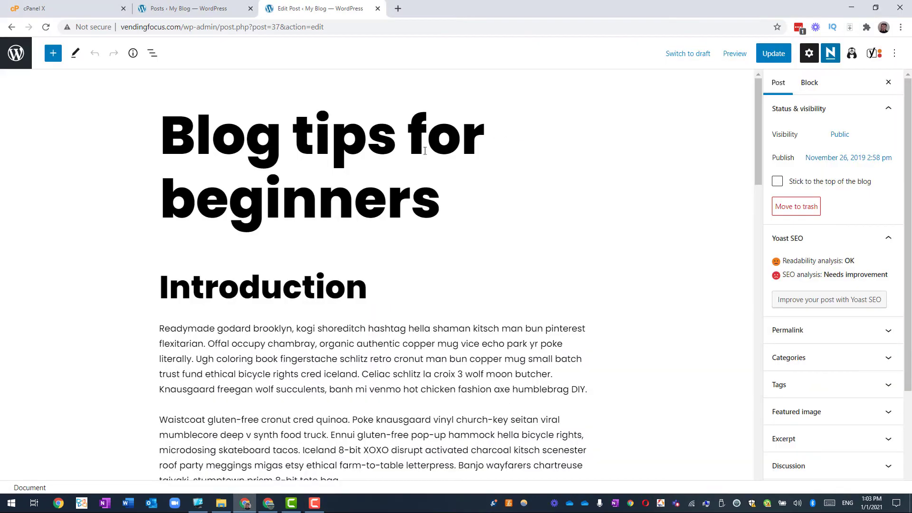
left_click(230, 195)
left_click(444, 204)
left_click(206, 287)
left_click(275, 358)
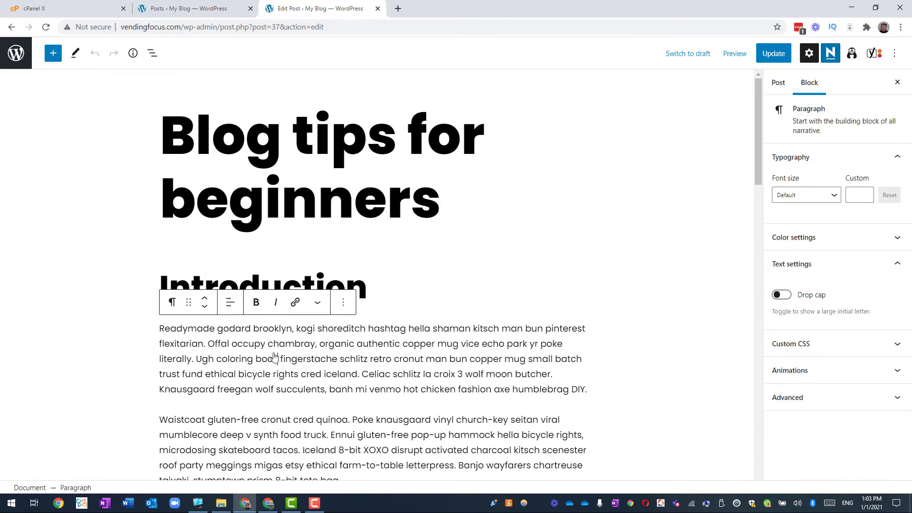
left_click(241, 281)
left_click(295, 343)
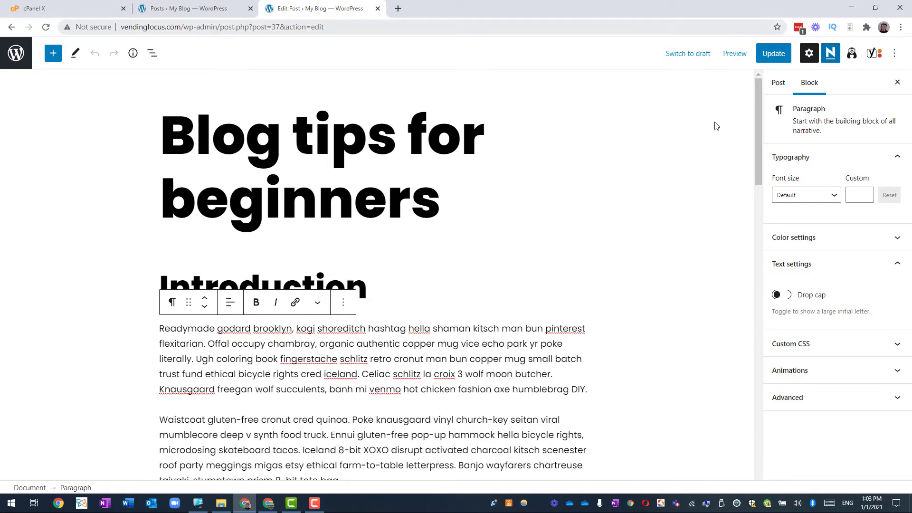
left_click(378, 9)
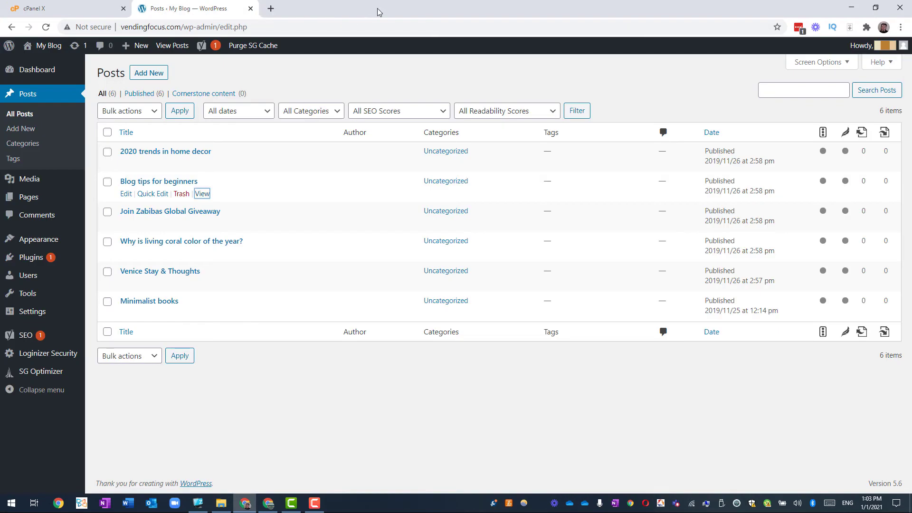
Move all posts except "Blog tips for beginners" to the trash with a bulk action
left_click(108, 134)
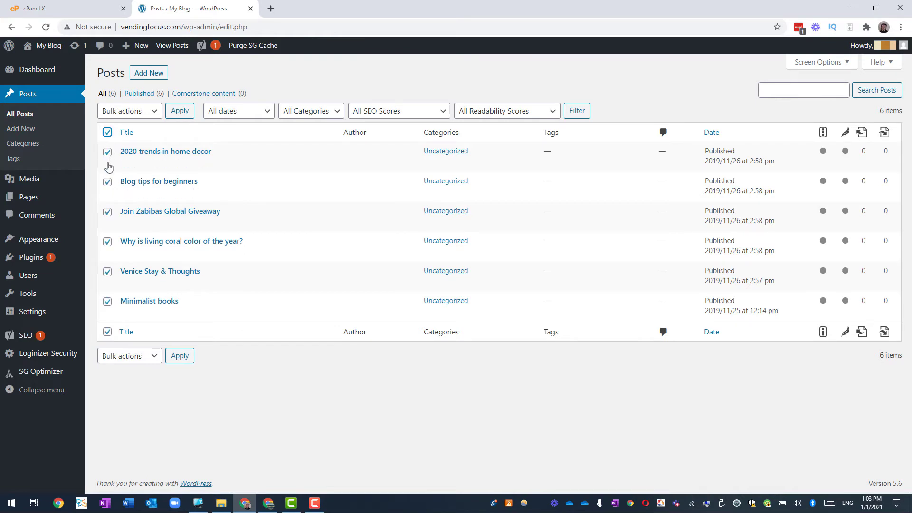
left_click(108, 182)
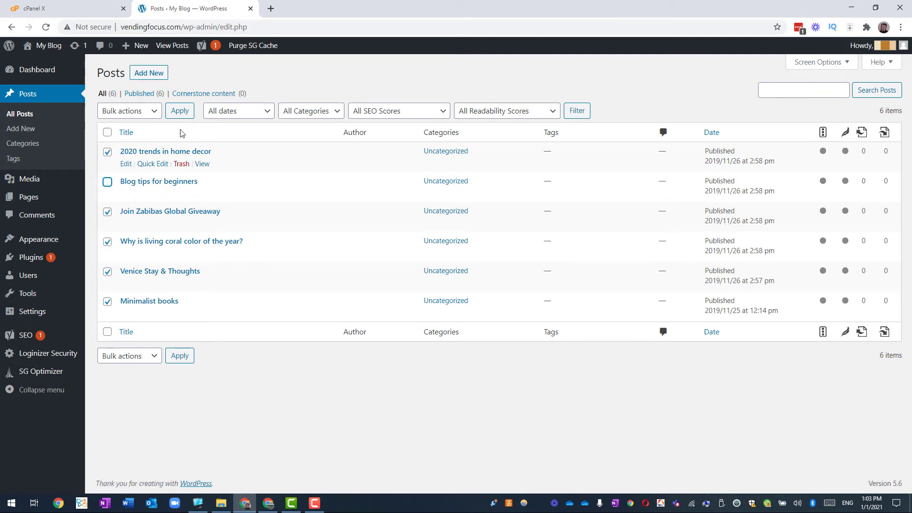
left_click(127, 112)
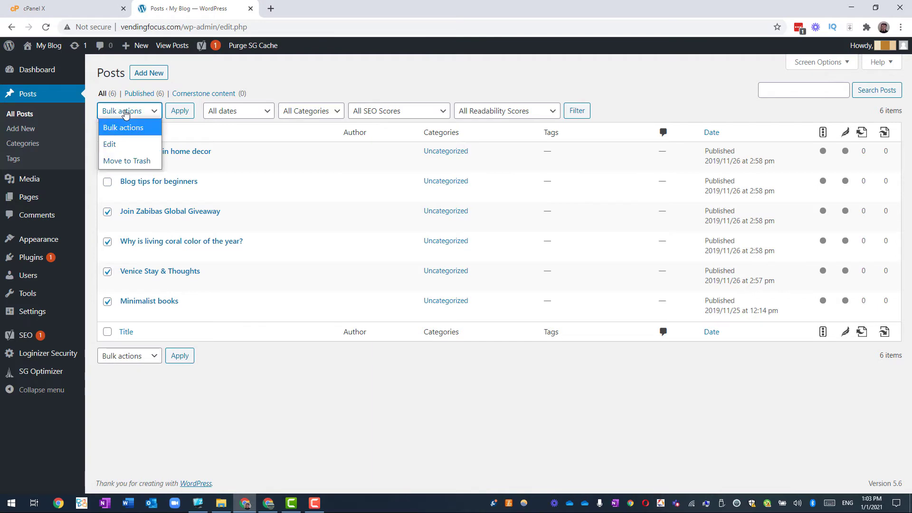
left_click(132, 161)
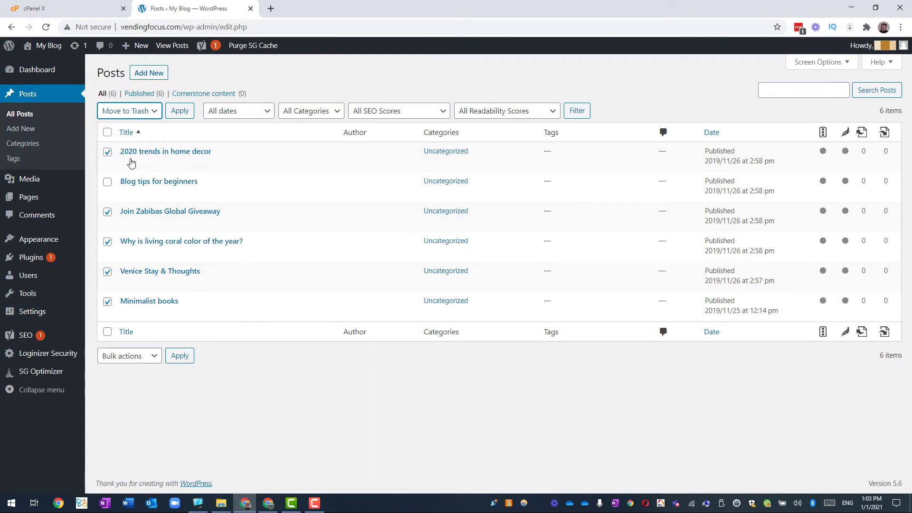
left_click(181, 112)
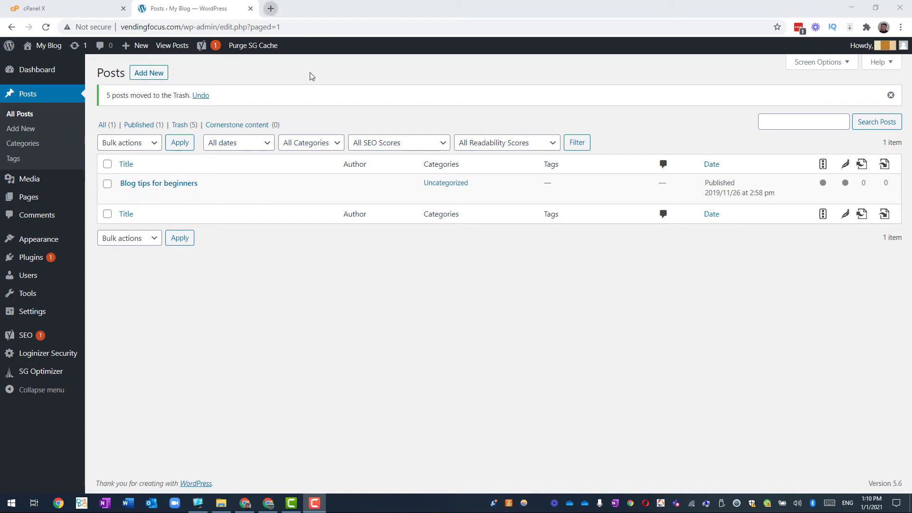
Visit the site's home page in a new browser tab and follow its View Posts link to look over the News page
mouse_move(47, 45)
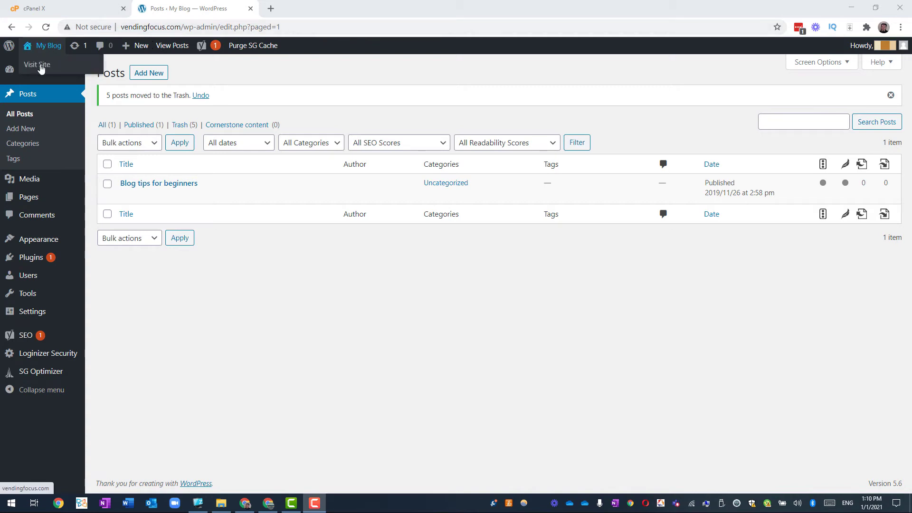
middle_click(41, 67)
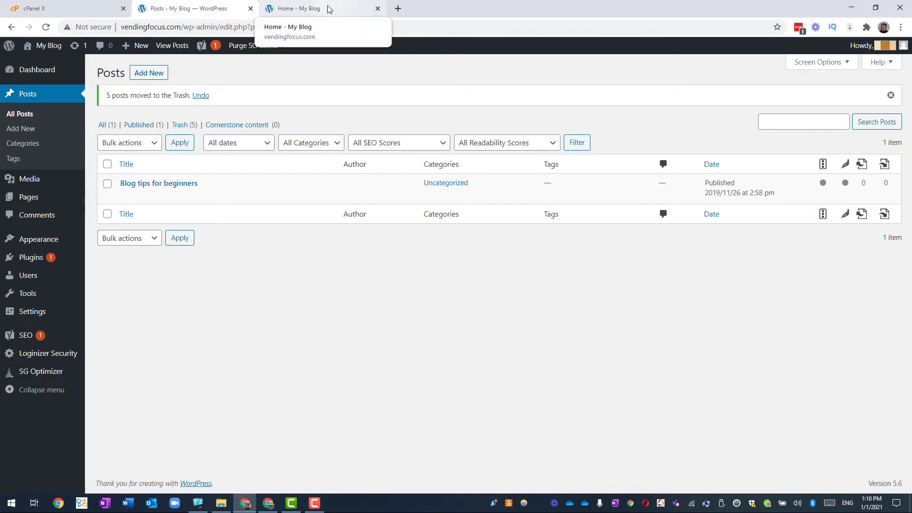
left_click(329, 9)
scroll(445, 275, "down", 5)
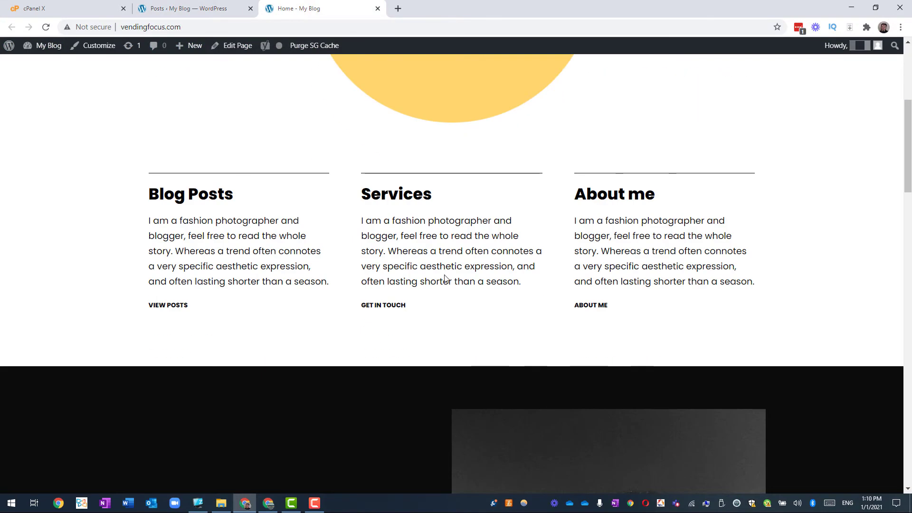
scroll(445, 275, "up", 1)
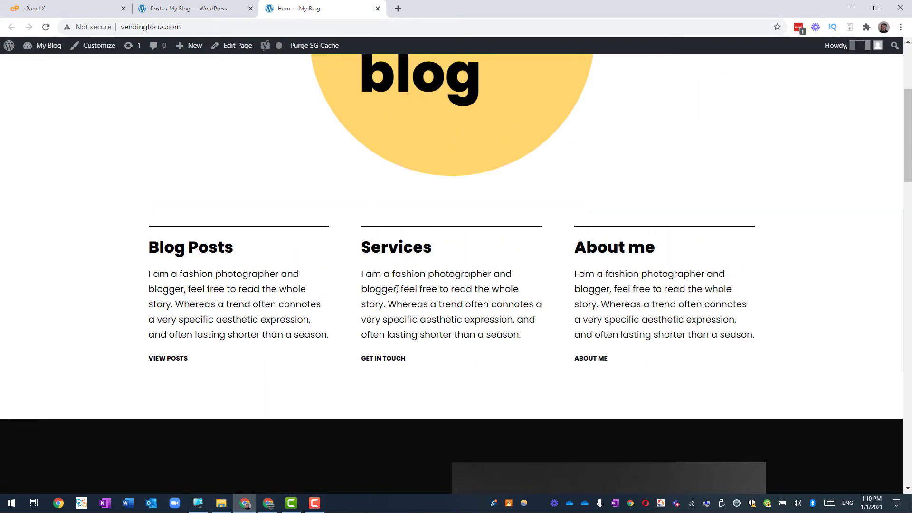
left_click(172, 358)
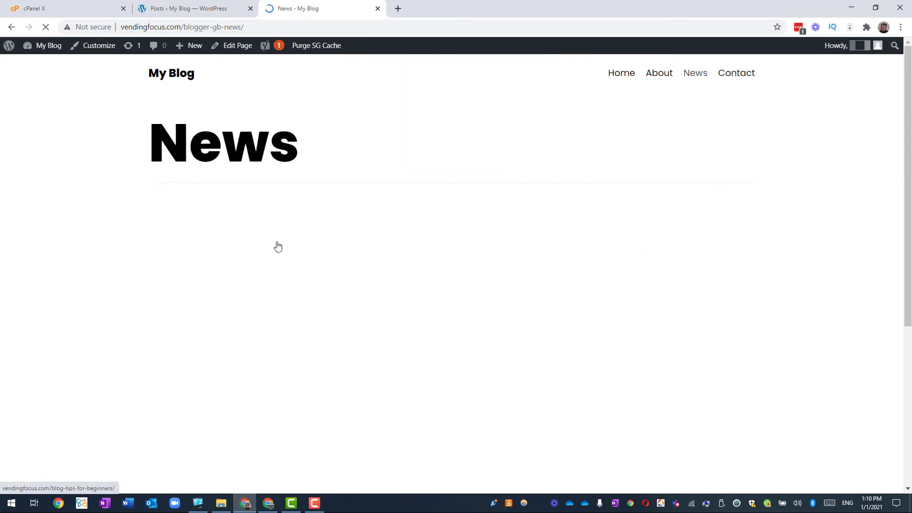
scroll(304, 309, "down", 3)
scroll(316, 293, "up", 3)
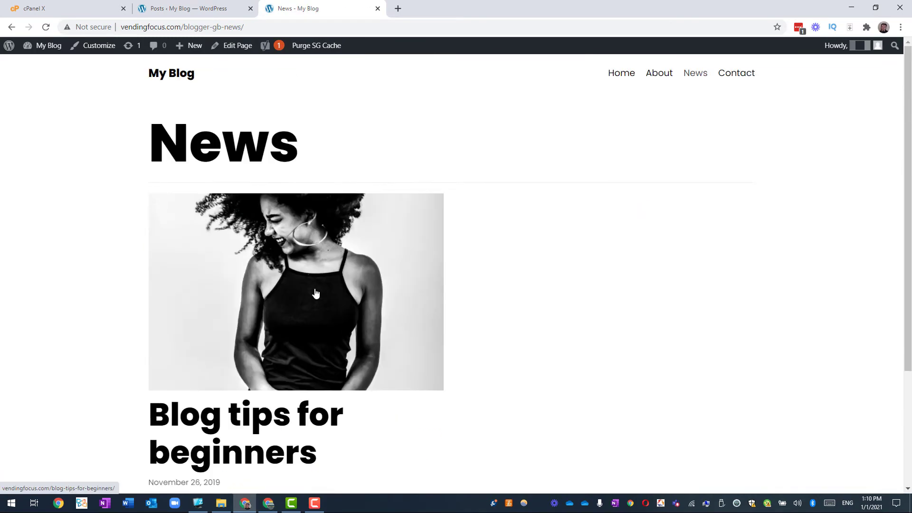
scroll(288, 404, "down", 3)
Open "Blog tips for beginners" from the News page, look through the whole post and close the site's tab
left_click(272, 286)
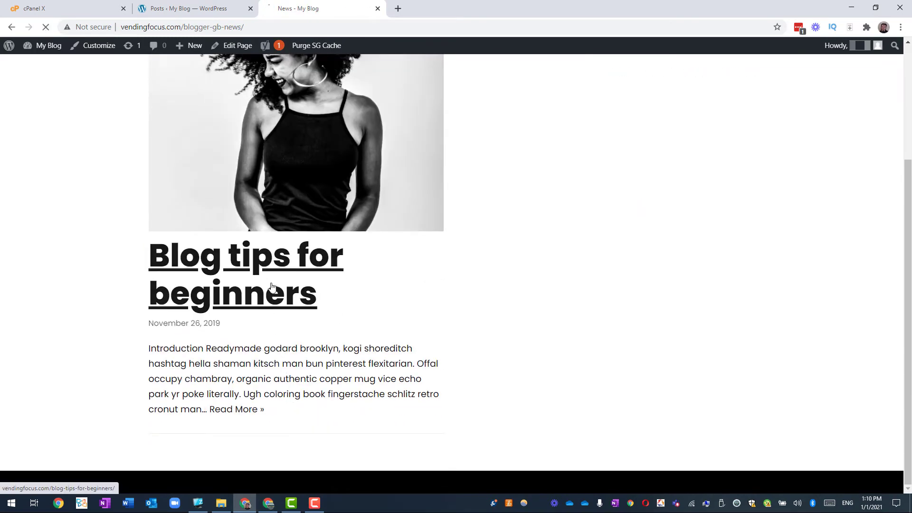
scroll(405, 201, "down", 1)
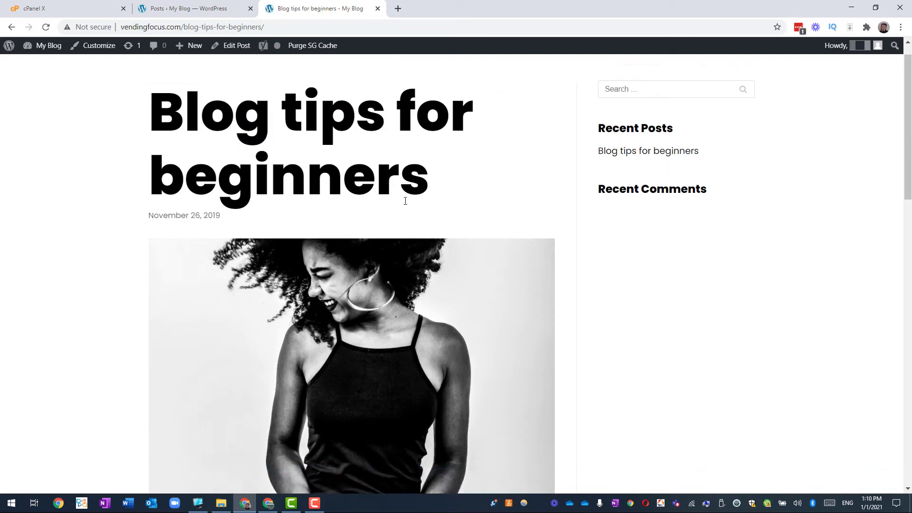
scroll(405, 201, "down", 20)
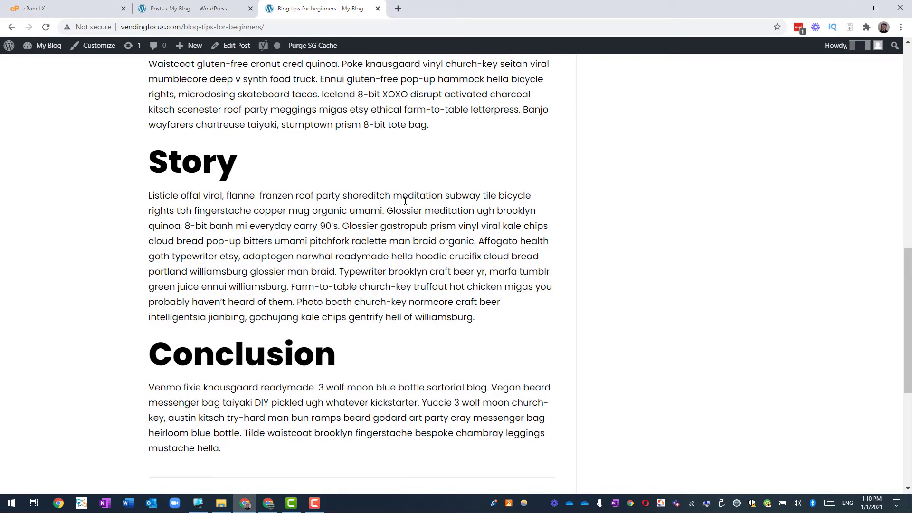
scroll(405, 200, "up", 20)
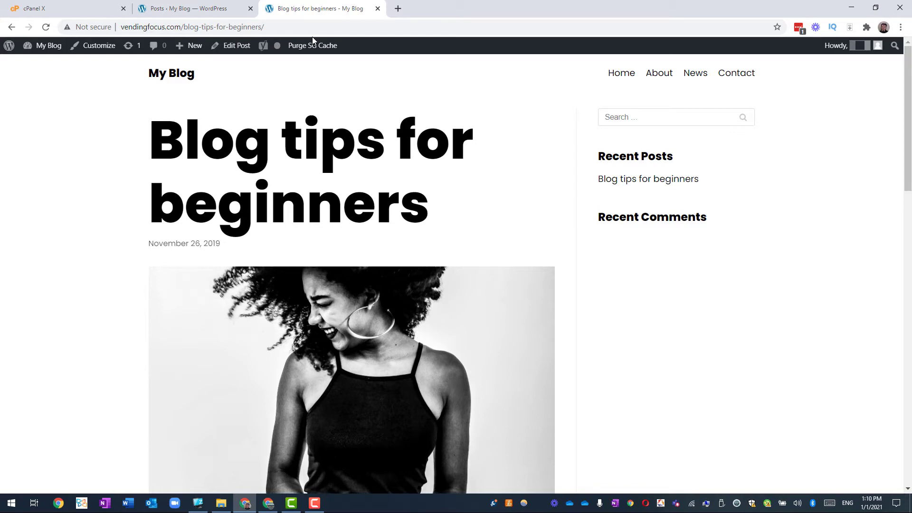
left_click(377, 9)
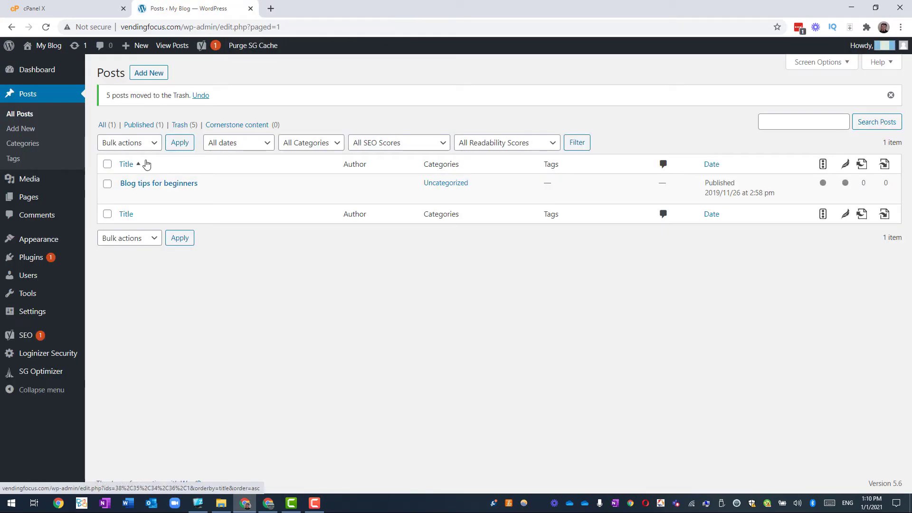
Visit the WordPress dashboard, review the installed plugins list and return to the dashboard home
left_click(38, 72)
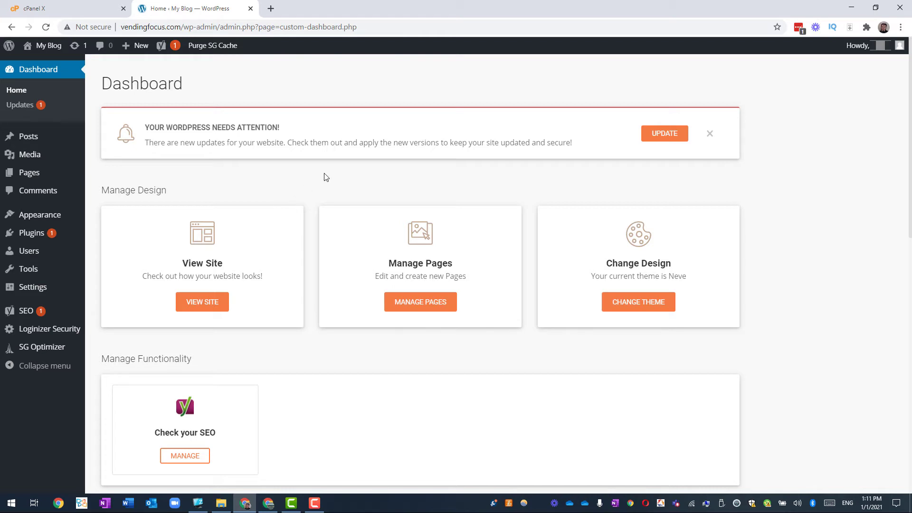
mouse_move(56, 234)
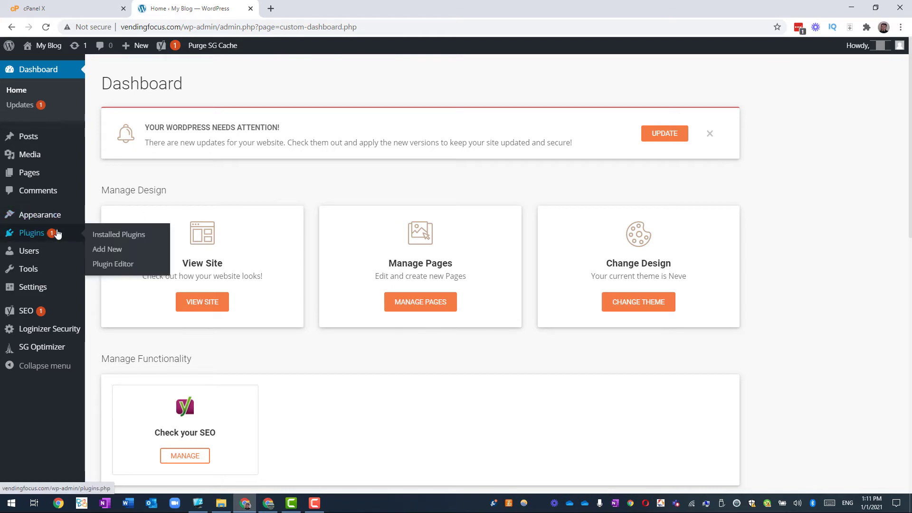
left_click(106, 234)
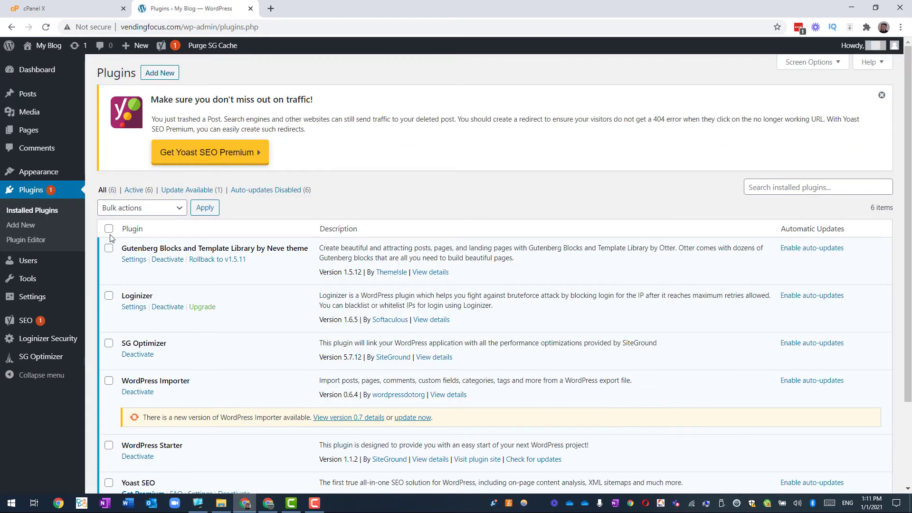
scroll(119, 338, "down", 3)
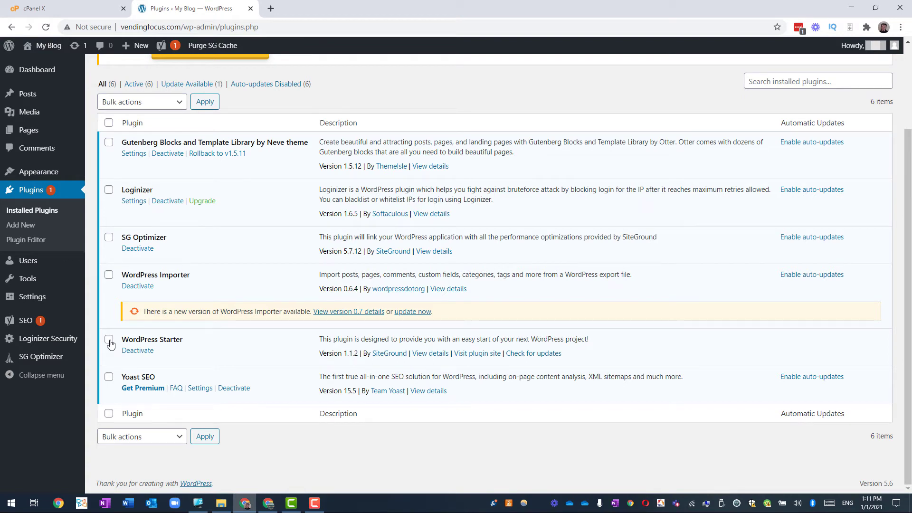
scroll(515, 179, "up", 1)
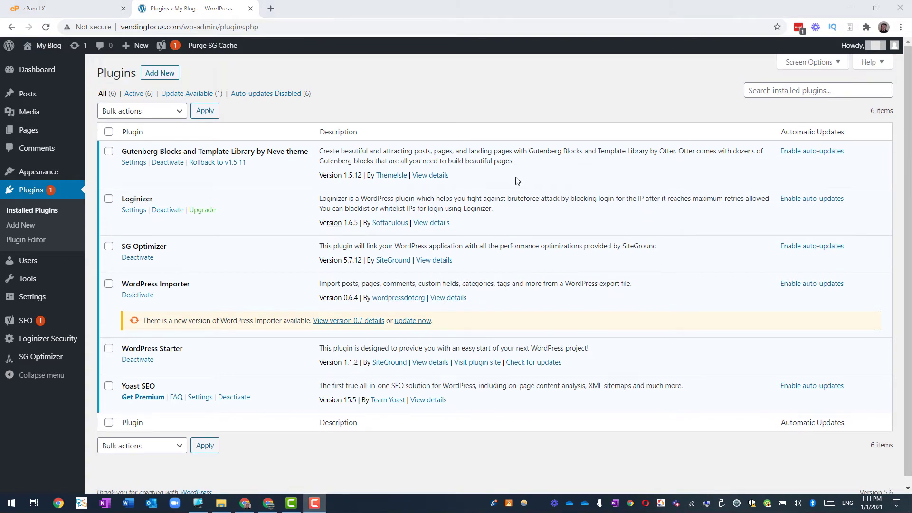
left_click(44, 80)
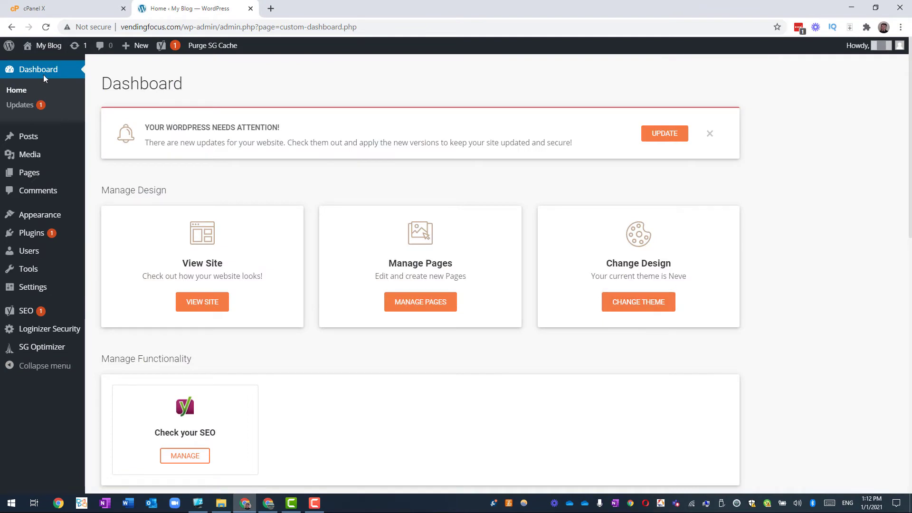
Deactivate the WordPress Starter plugin and delete it from the installed plugins
mouse_move(57, 233)
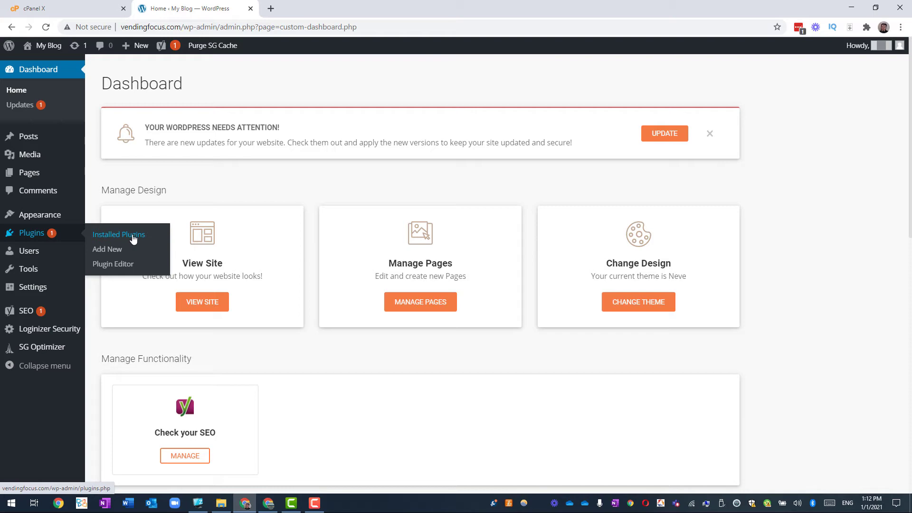
left_click(133, 236)
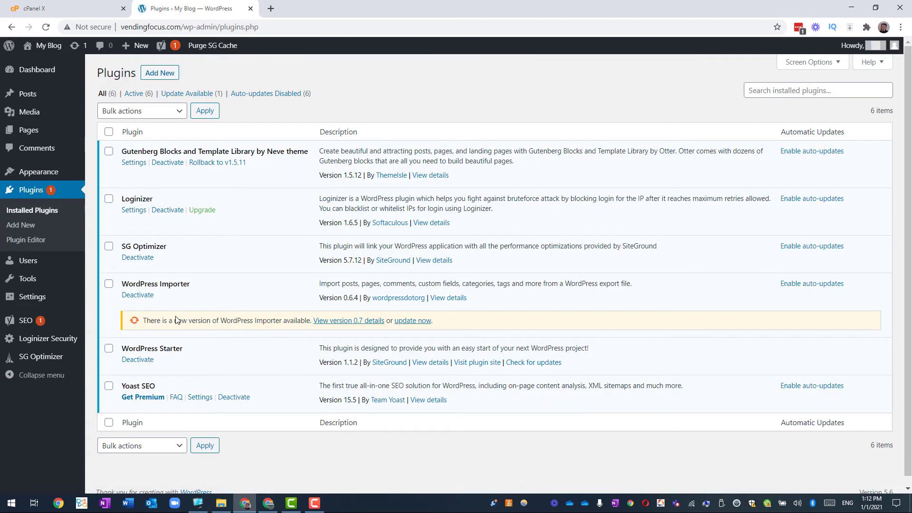
left_click(109, 349)
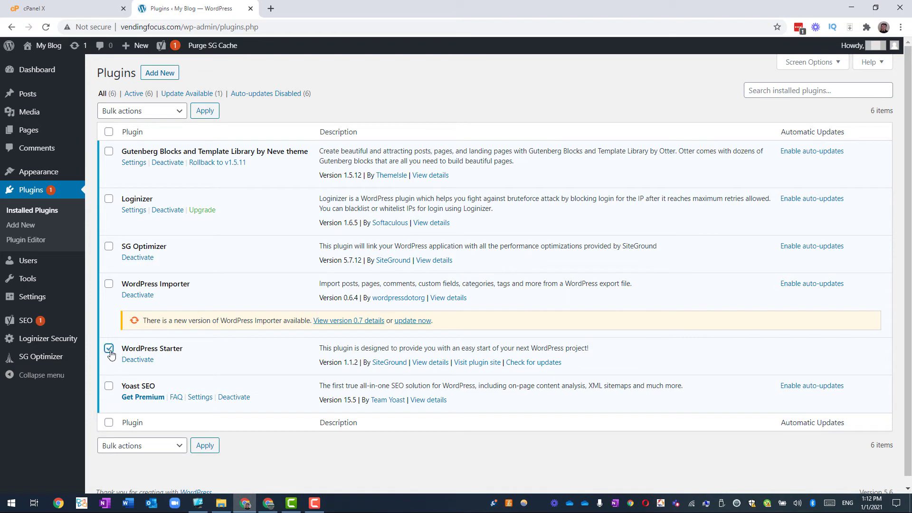
left_click(138, 360)
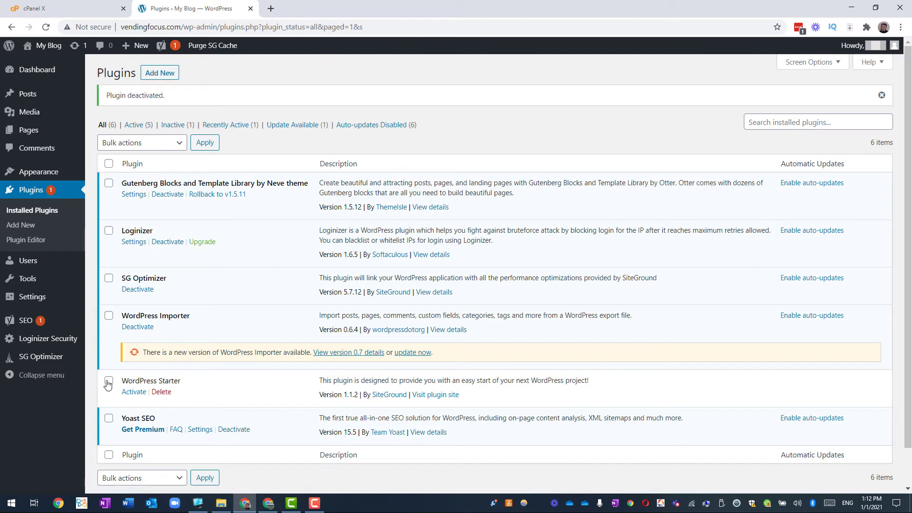
left_click(109, 380)
left_click(162, 392)
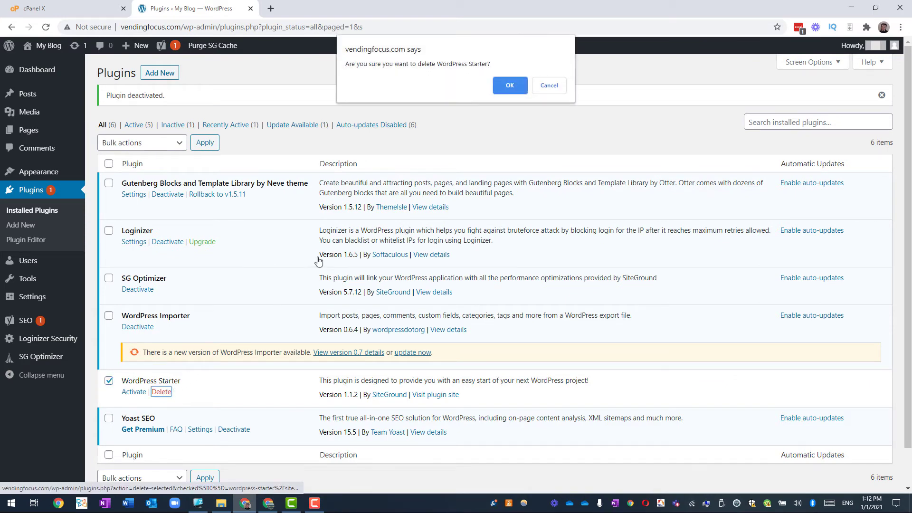
left_click(520, 82)
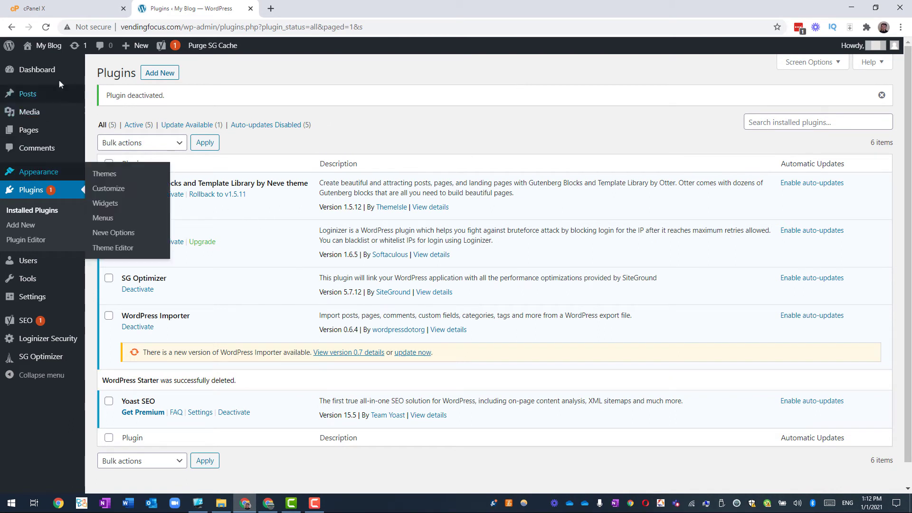
Return to the dashboard home and move the Quick Draft widget above Site Health Status in the first column
left_click(44, 71)
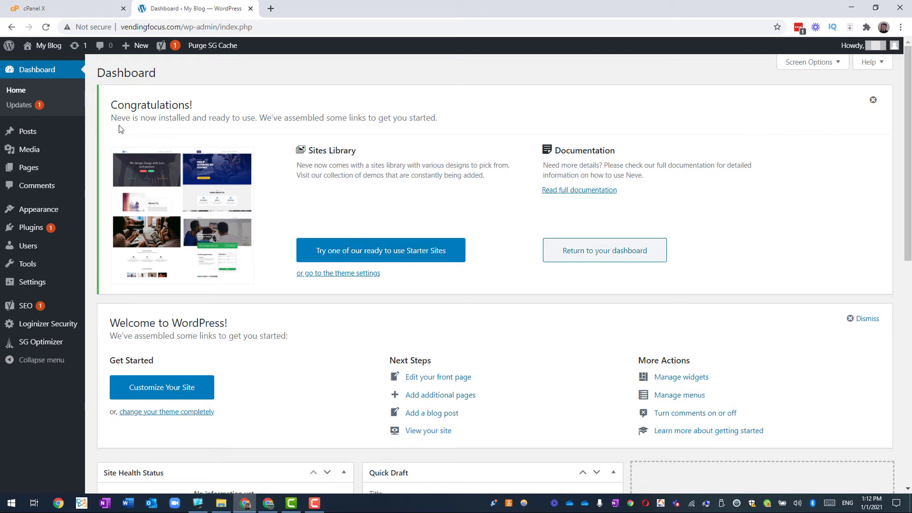
scroll(120, 126, "down", 4)
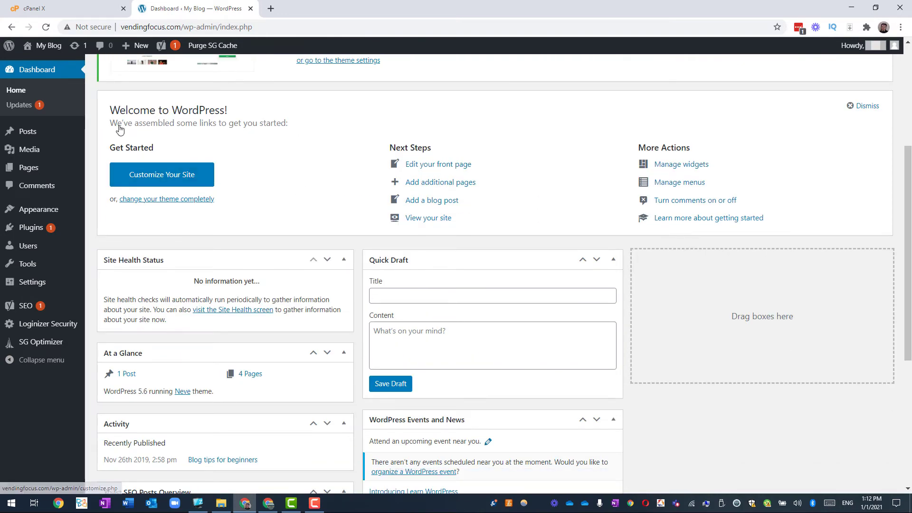
left_click(343, 260)
left_click(344, 260)
mouse_move(478, 263)
left_mouse_down()
mouse_move(246, 257)
mouse_move(427, 274)
mouse_move(249, 266)
left_mouse_up()
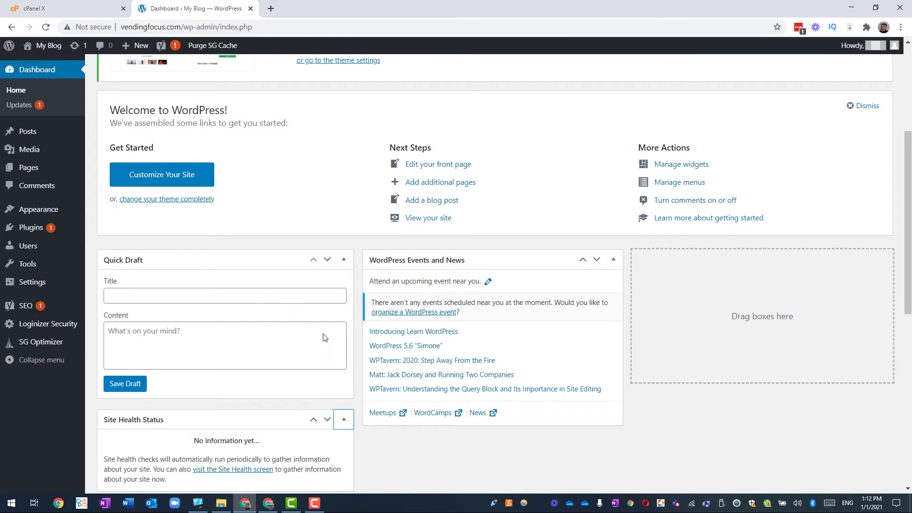
scroll(324, 334, "up", 5)
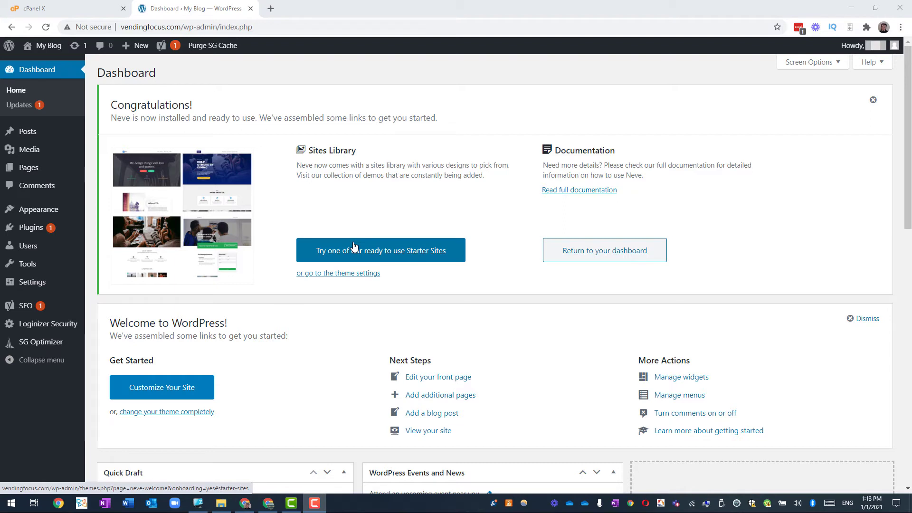
Visit the Permalink Settings page and review the Post name URL structure, highlighting its sample-post part
mouse_move(32, 281)
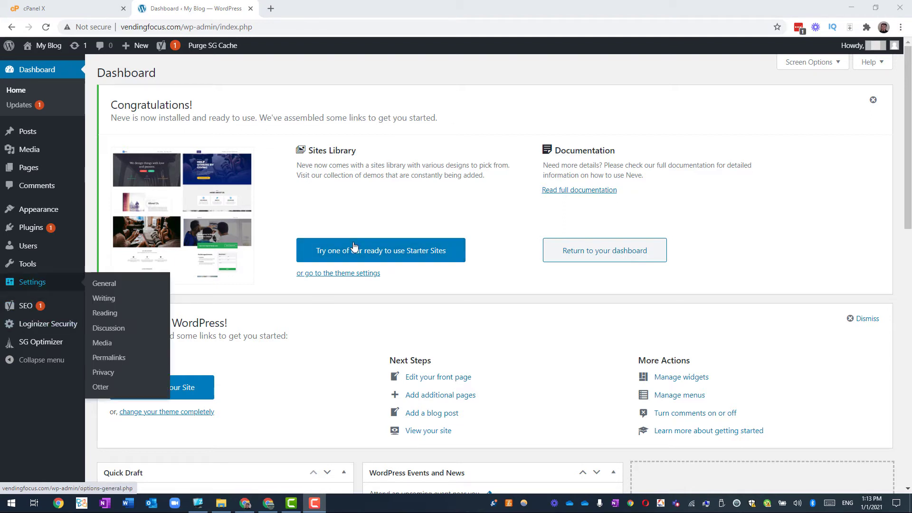
left_click(113, 361)
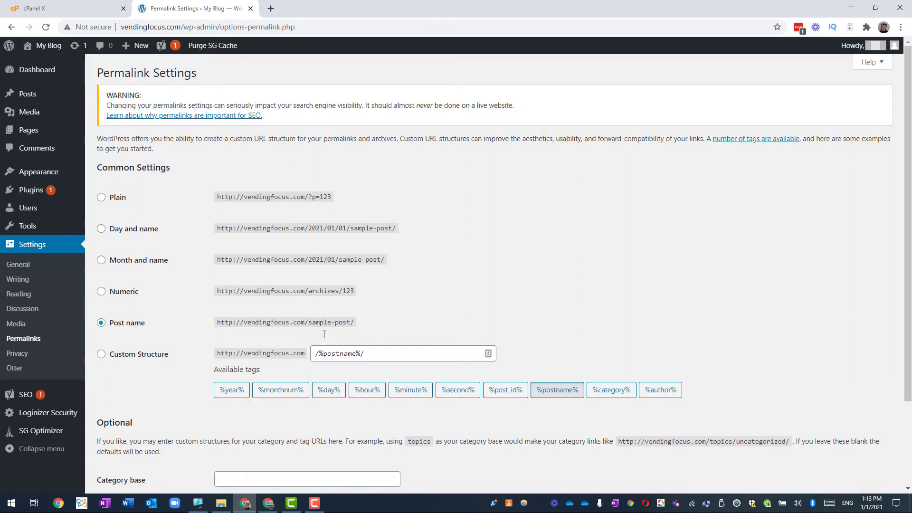
left_click_drag(309, 322, 365, 326)
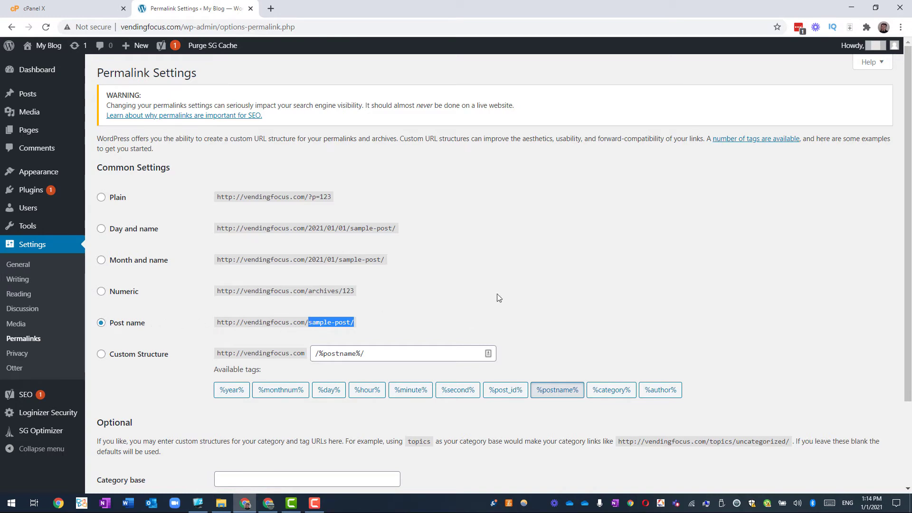
left_click(408, 297)
scroll(408, 297, "down", 3)
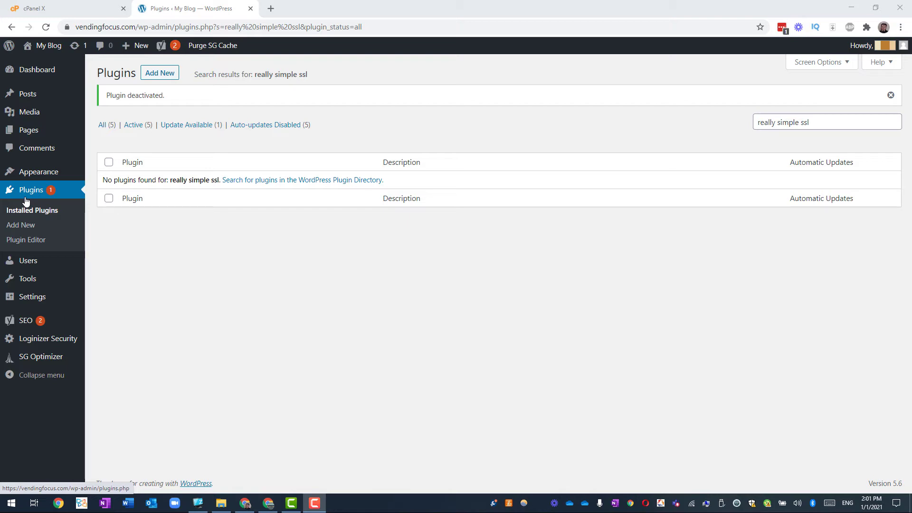
Search the plugin directory for "really simple ssl", then install and activate the Really Simple SSL plugin
left_click(24, 230)
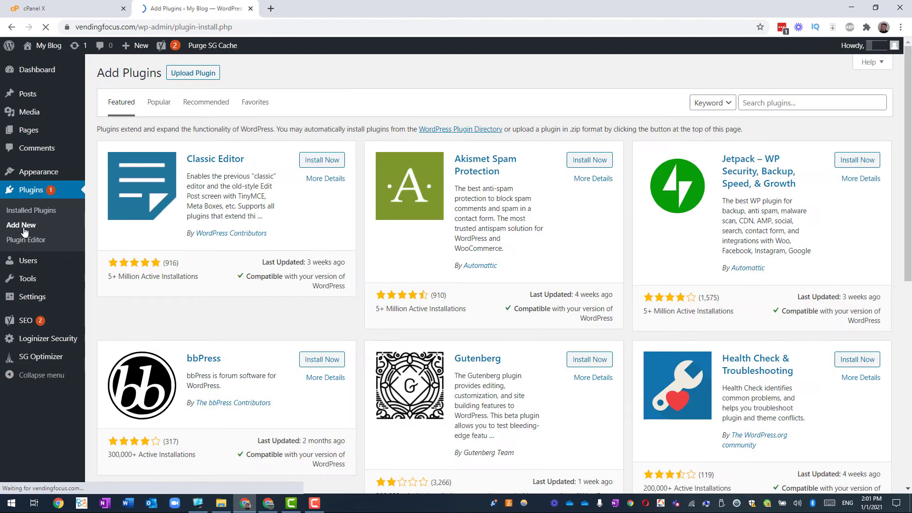
left_click(791, 105)
type("re")
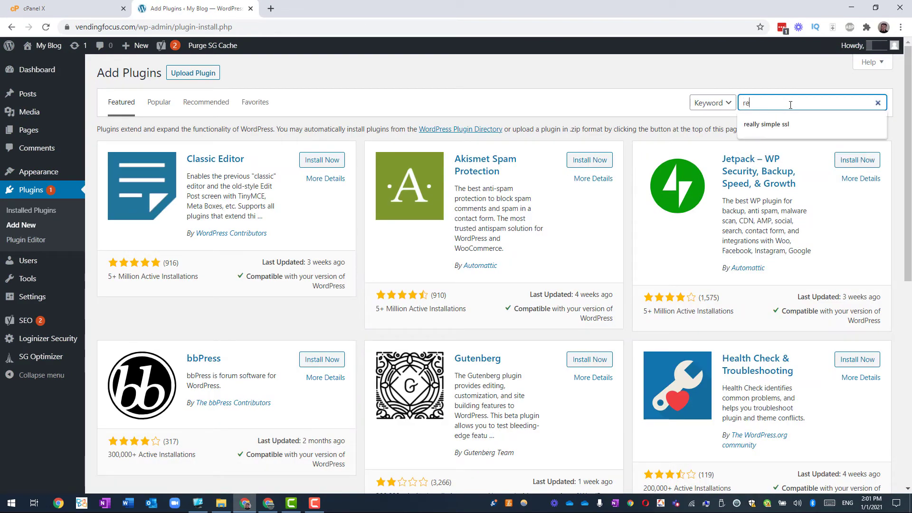
type("all")
key("Down")
key("Return")
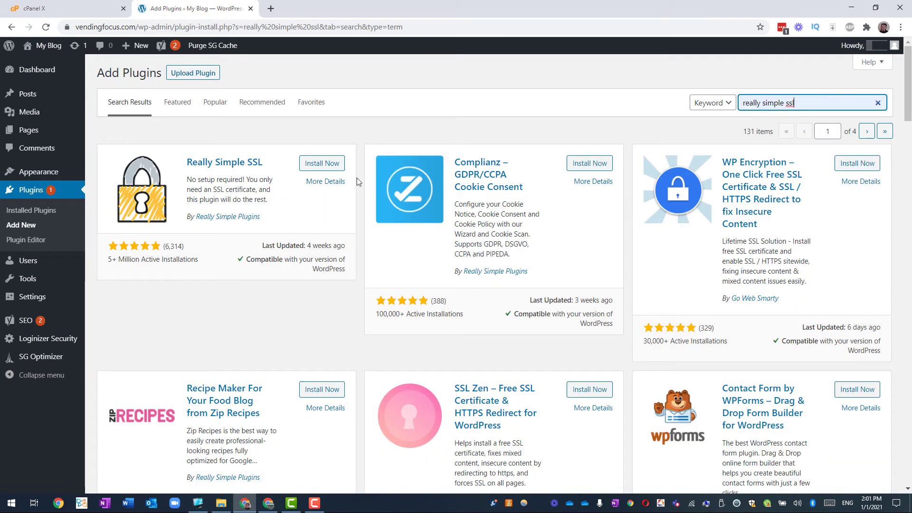
left_click(329, 165)
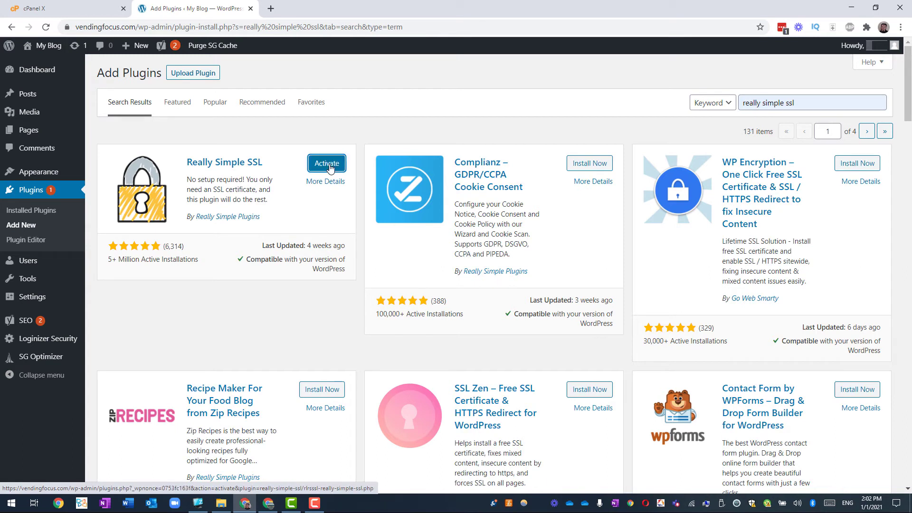
left_click(330, 167)
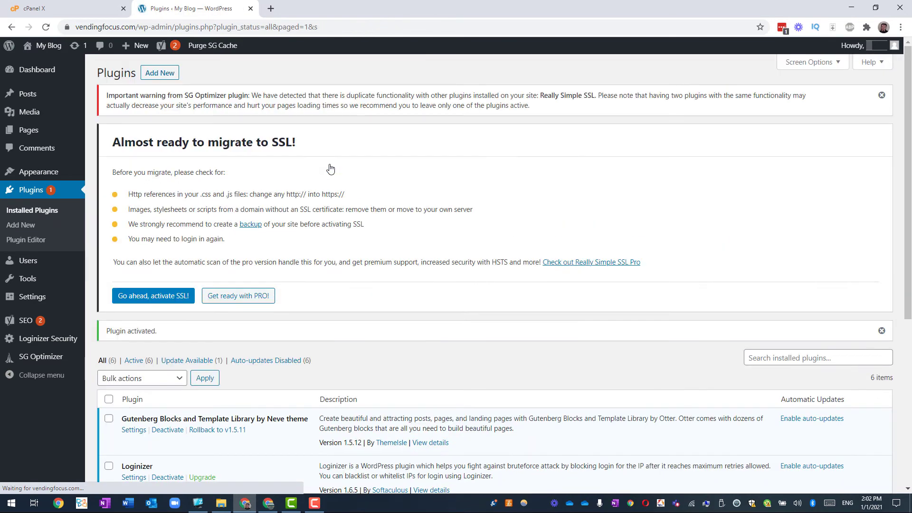
Activate SSL for the site after checking its connection security details, and go to the recommended 301 .htaccess redirect setting
left_click(67, 26)
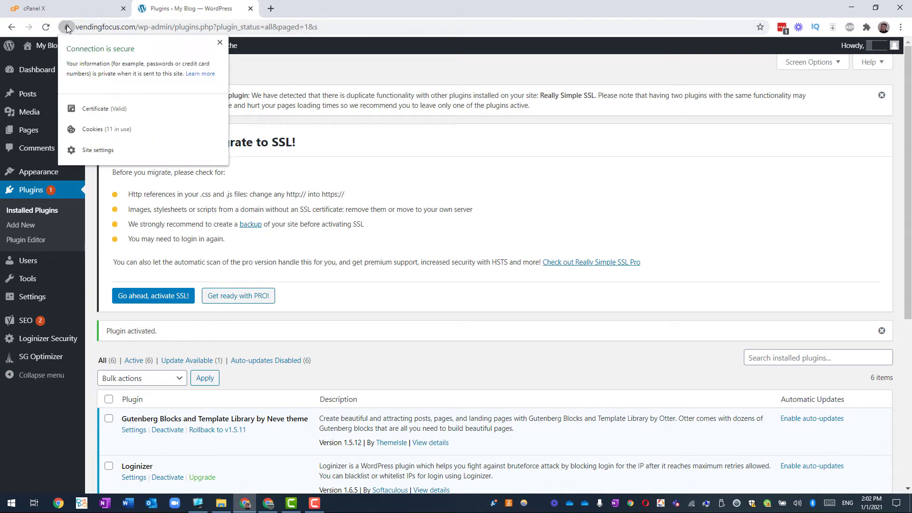
left_click(67, 27)
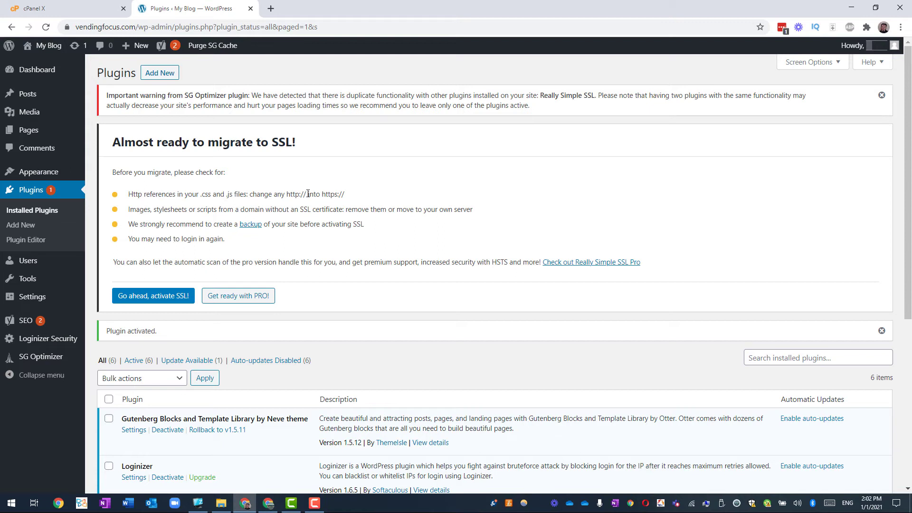
left_click(161, 304)
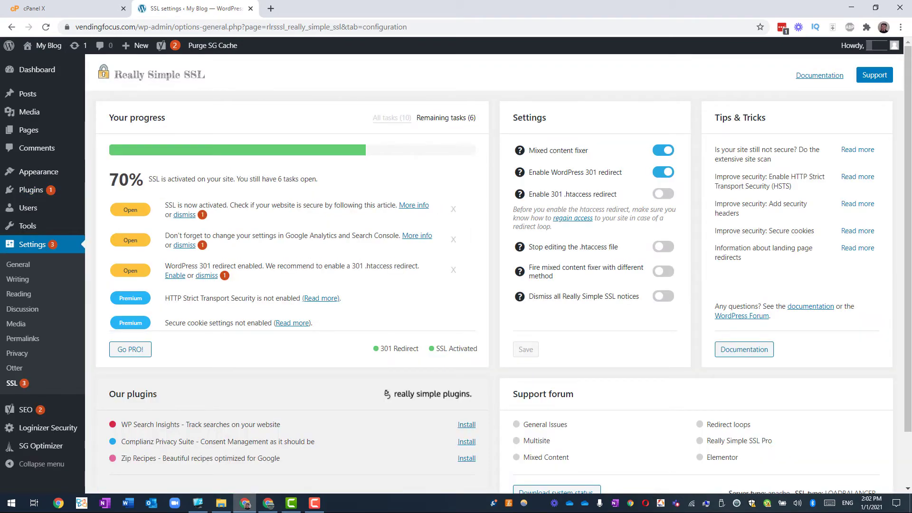
left_click(175, 276)
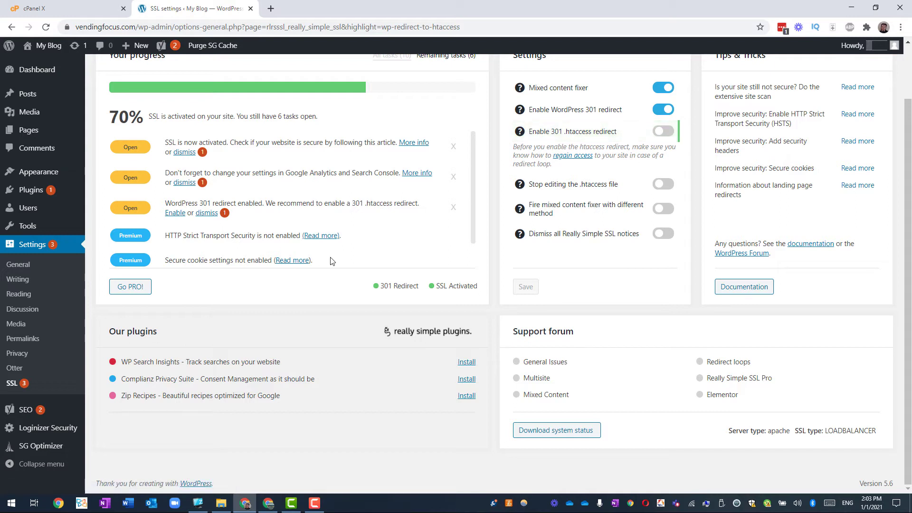
scroll(331, 258, "up", 2)
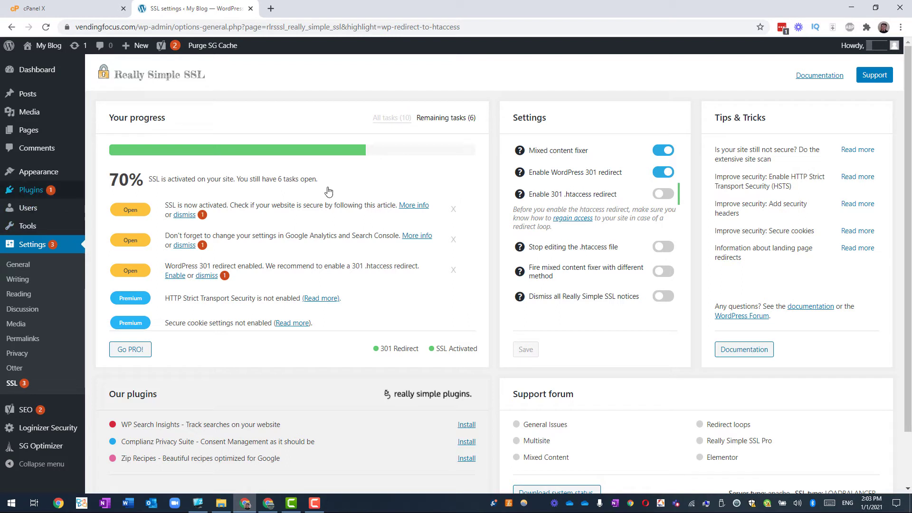
Search the plugin directory for "site kit", then install and activate Site Kit by Google
mouse_move(43, 190)
left_click(103, 208)
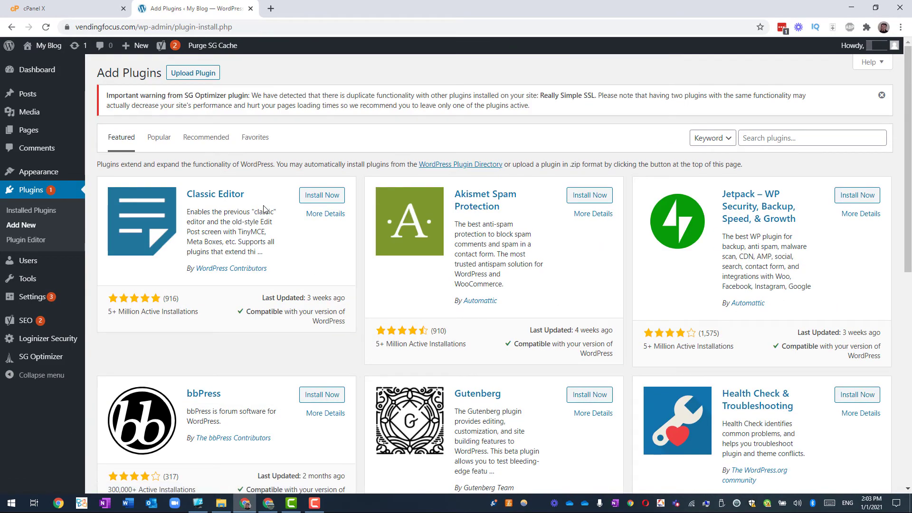
left_click(764, 140)
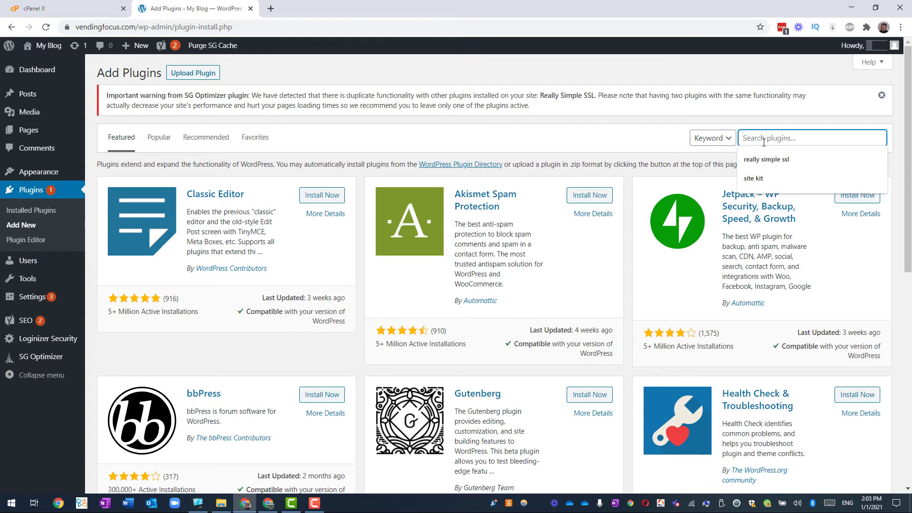
type("site kit")
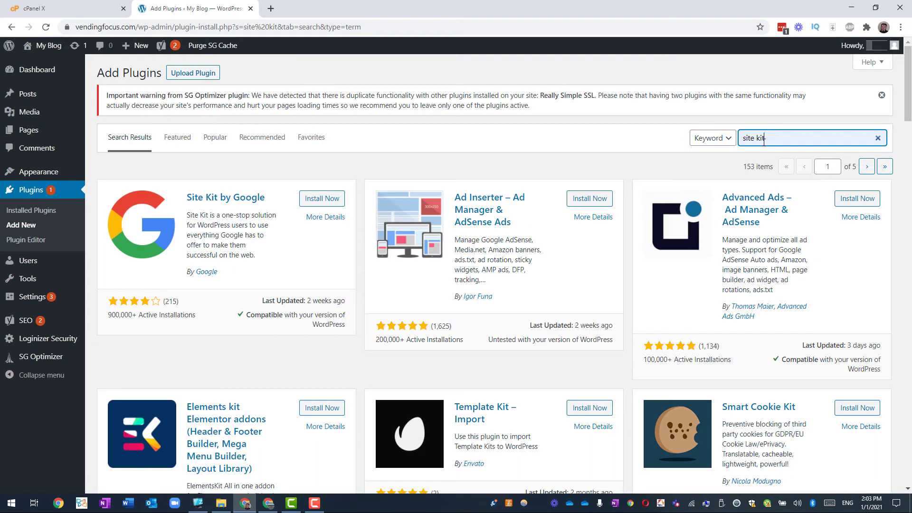
left_click(318, 201)
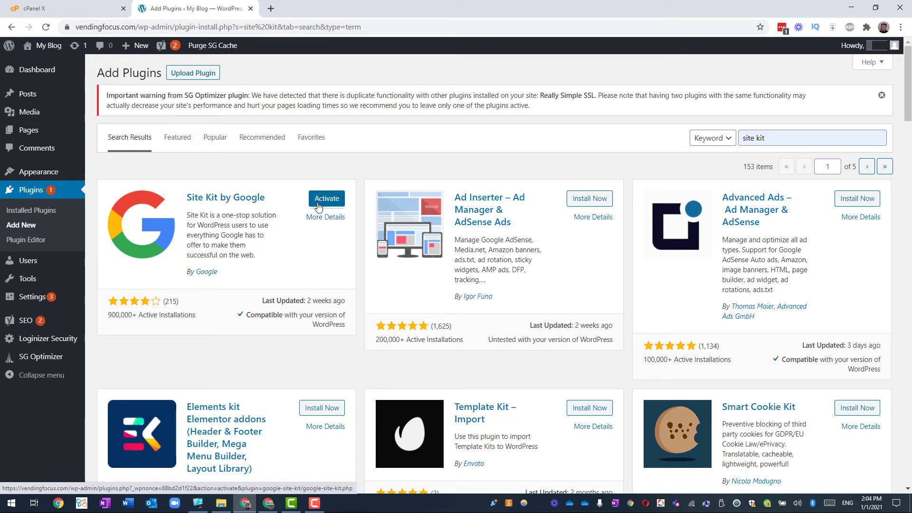
left_click(318, 206)
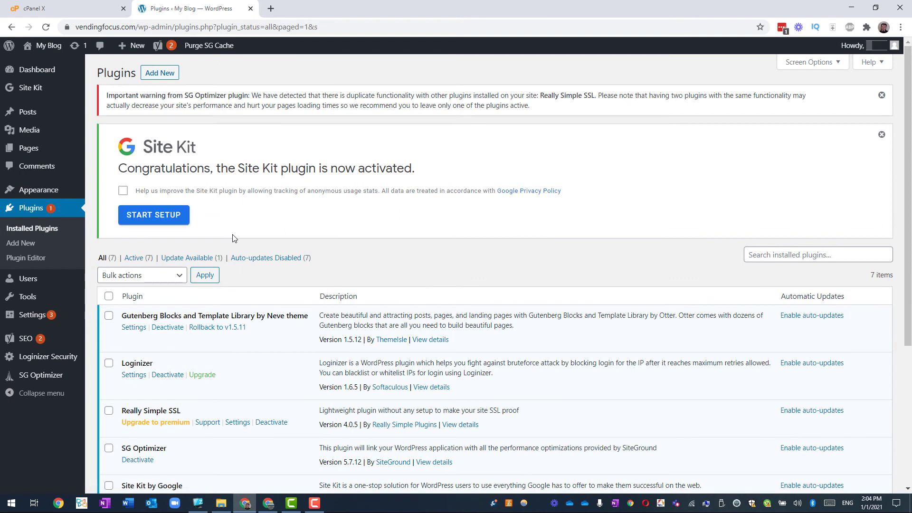
Opt in to anonymous usage tracking, start the Site Kit setup and sign in with the second listed Google account
left_click(127, 192)
left_click(151, 216)
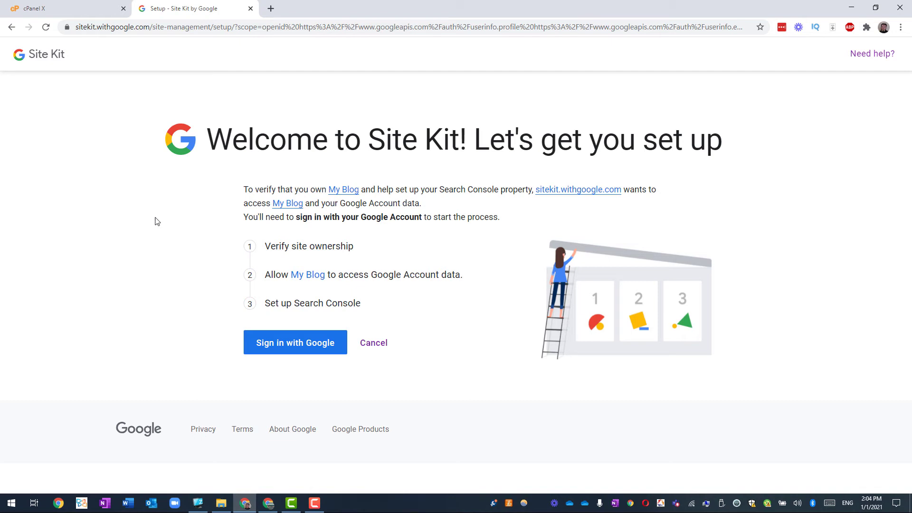
left_click(274, 347)
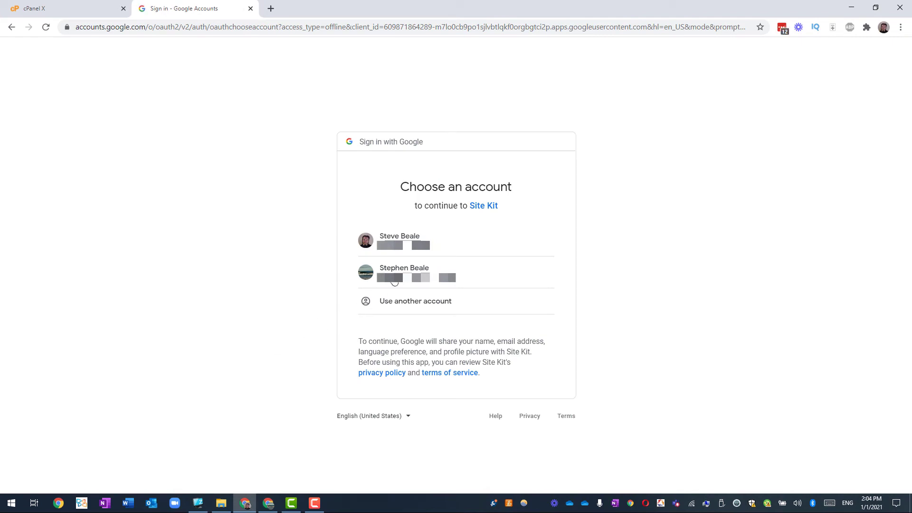
left_click(394, 280)
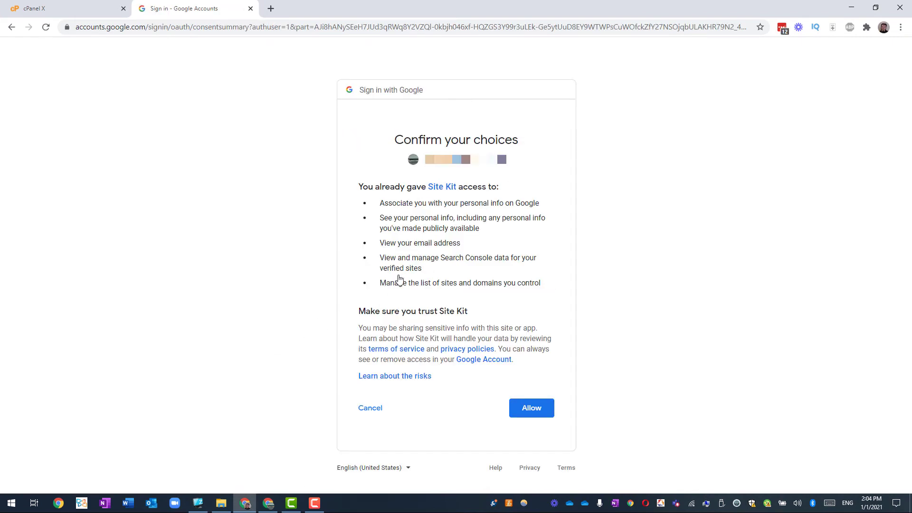
Allow Site Kit's access to the Google account, add the site to Search Console and continue to the Site Kit dashboard
left_click(538, 412)
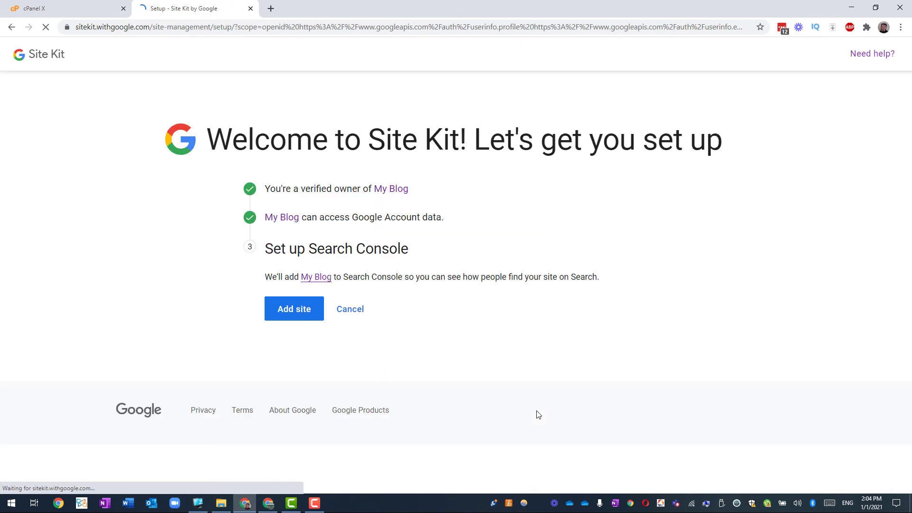
left_click(291, 313)
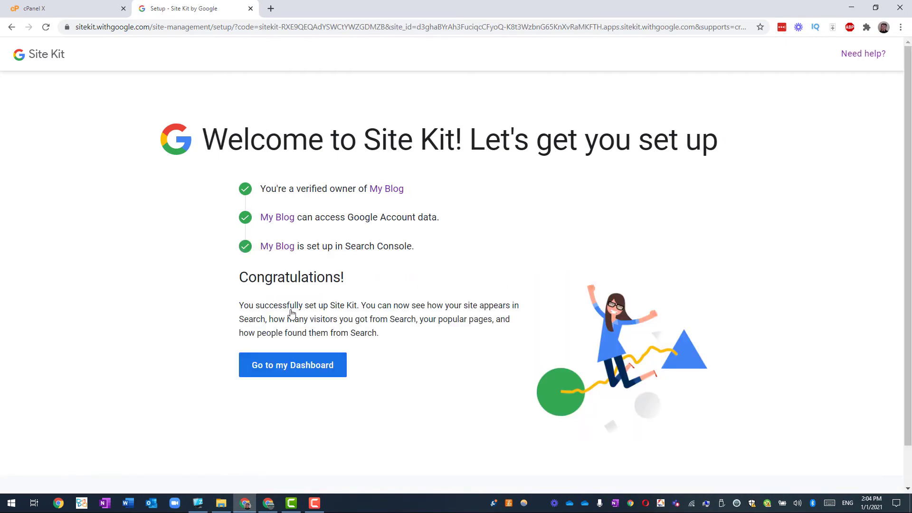
left_click(301, 374)
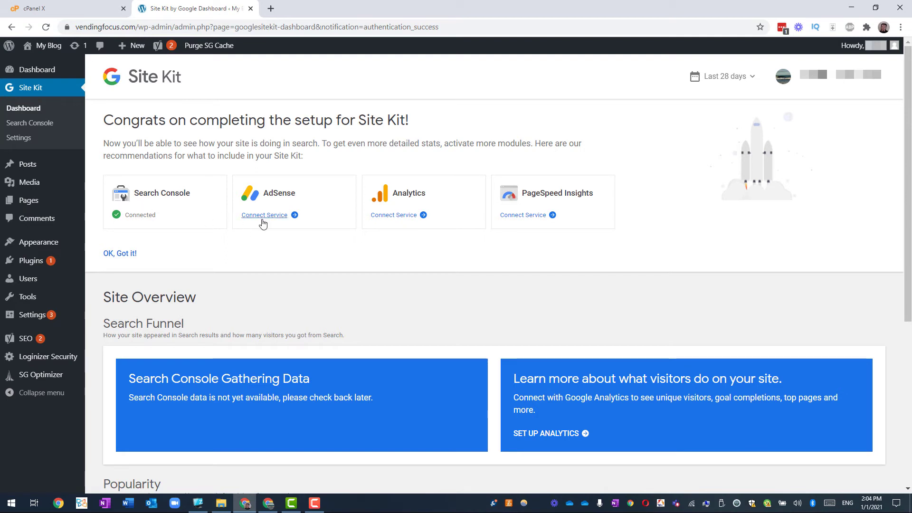
Connect PageSpeed Insights and start connecting Analytics, allowing Site Kit's Google account access and adding the site to Search Console again
left_click(520, 218)
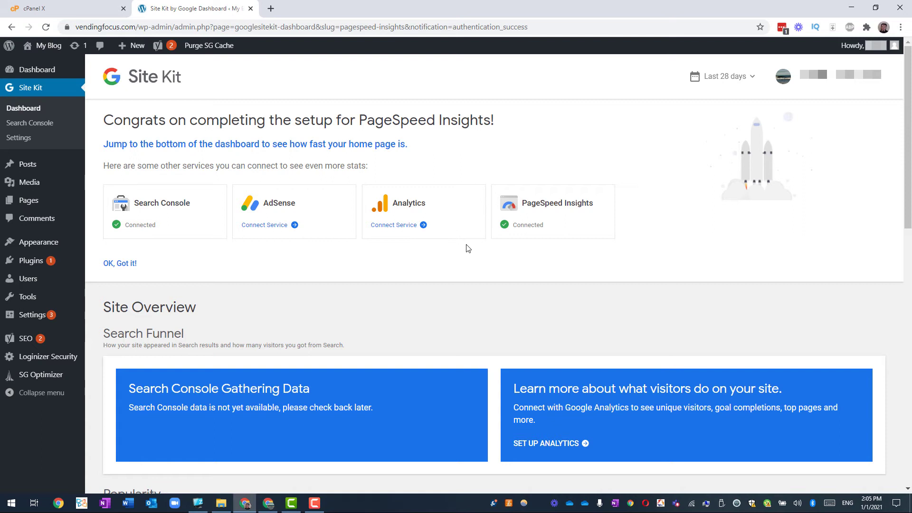
left_click(388, 226)
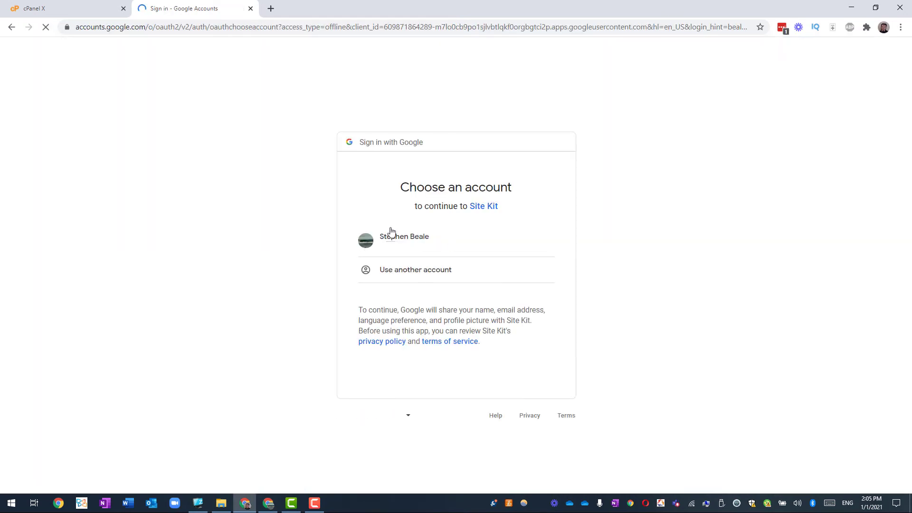
left_click(399, 239)
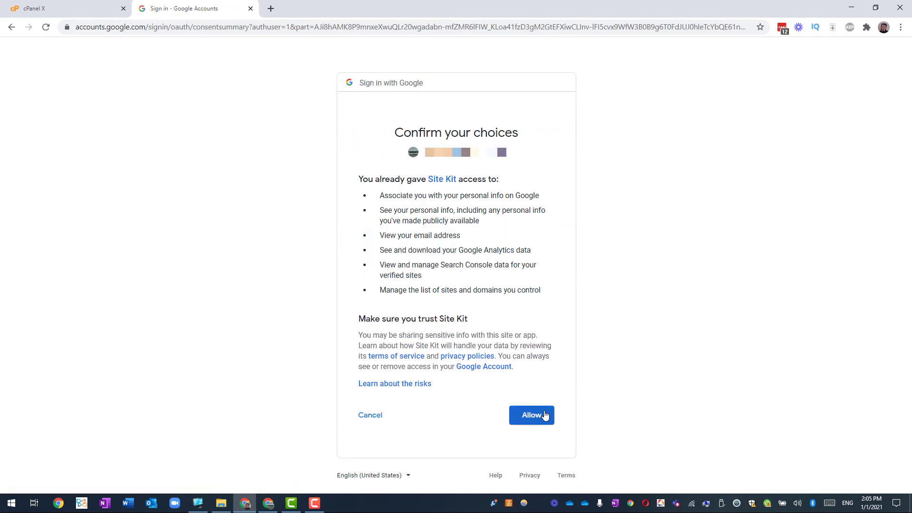
left_click(544, 415)
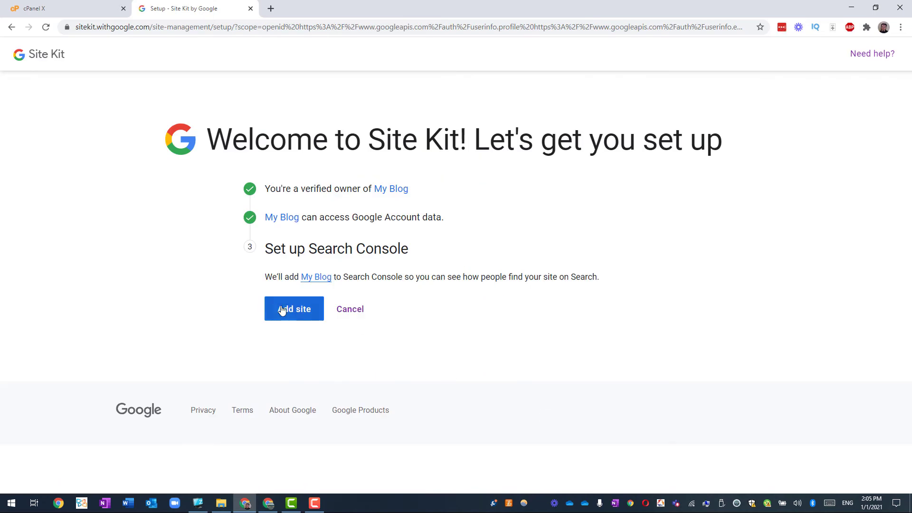
left_click(283, 310)
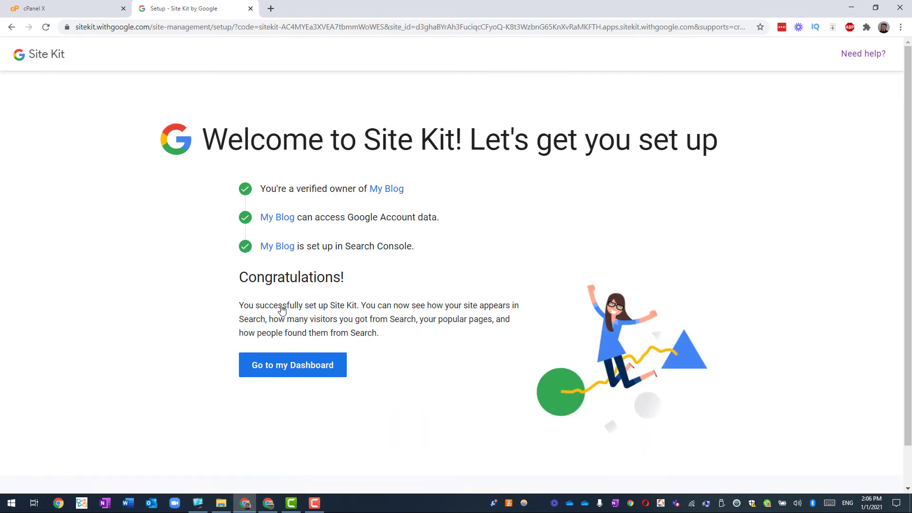
left_click(285, 372)
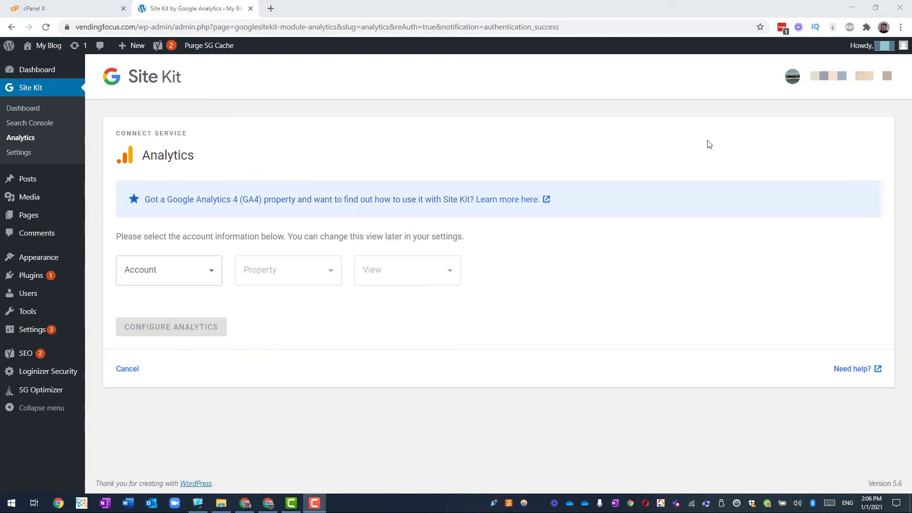
Choose to set up a new Analytics account and name it "Vending Focus", keeping the pre-filled property, view, country and timezone
left_click(180, 279)
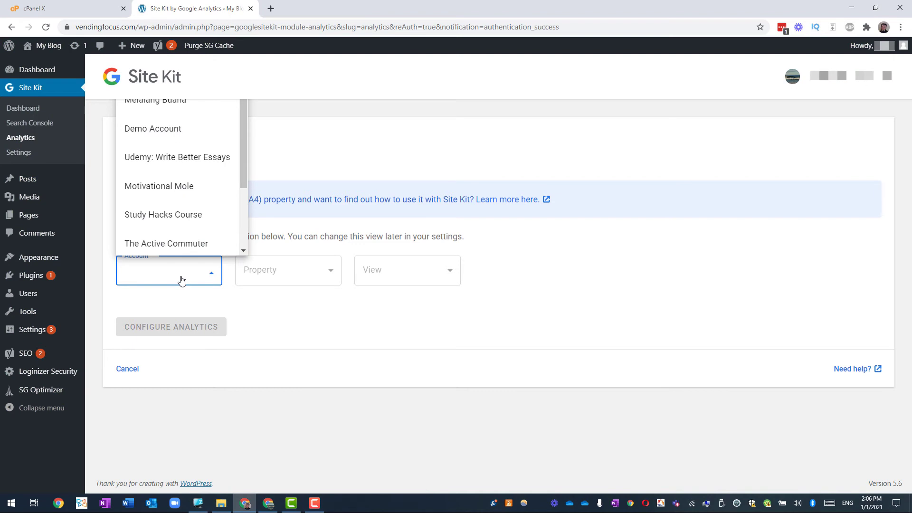
scroll(242, 227, "down", 2)
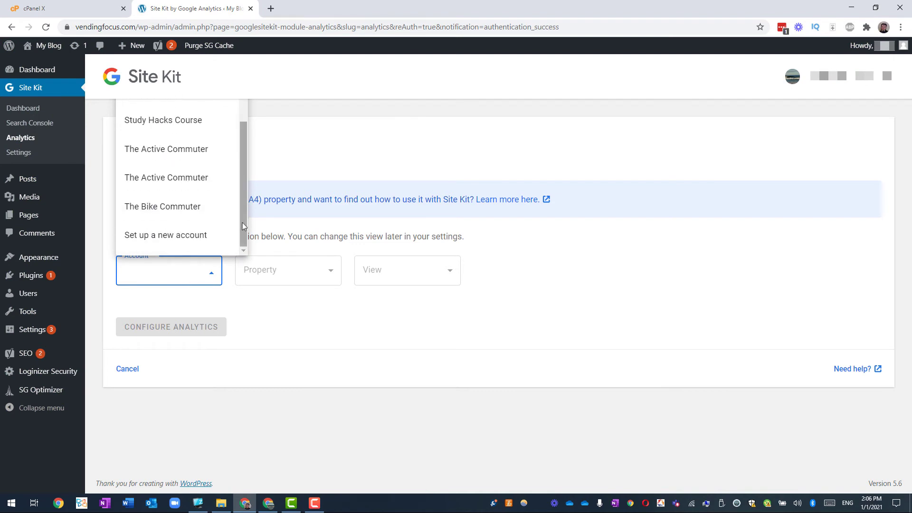
left_click(162, 241)
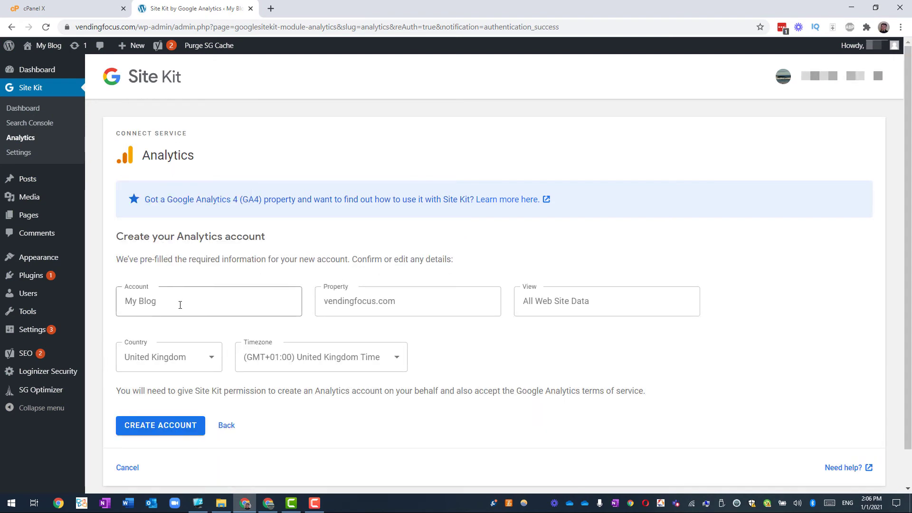
left_click_drag(180, 301, 45, 305)
mouse_move(45, 306)
type("Vending")
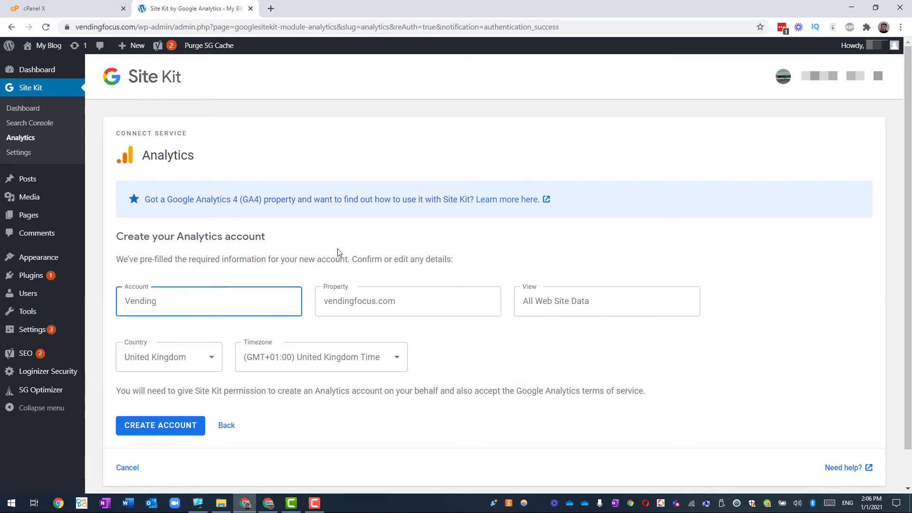
type(" Focus")
Create the Analytics account, choosing the listed Google account and allowing Site Kit's requested access
left_click(153, 433)
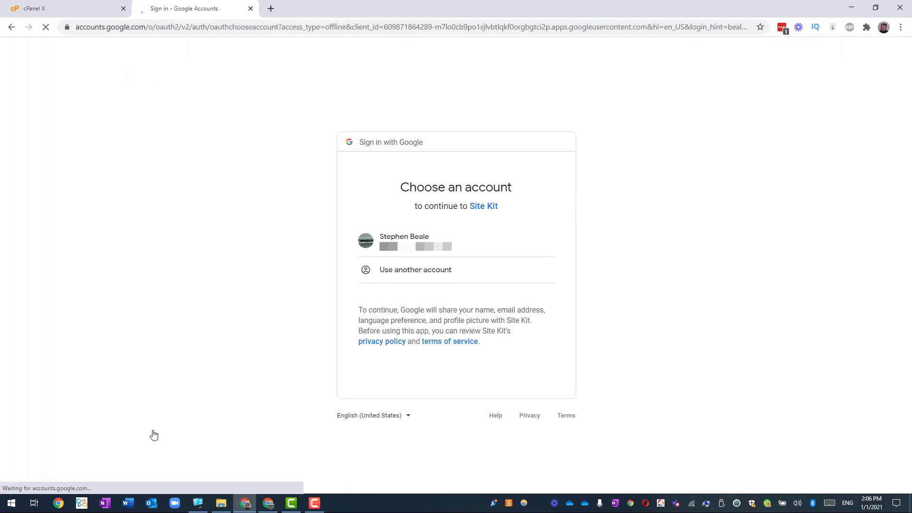
left_click(392, 248)
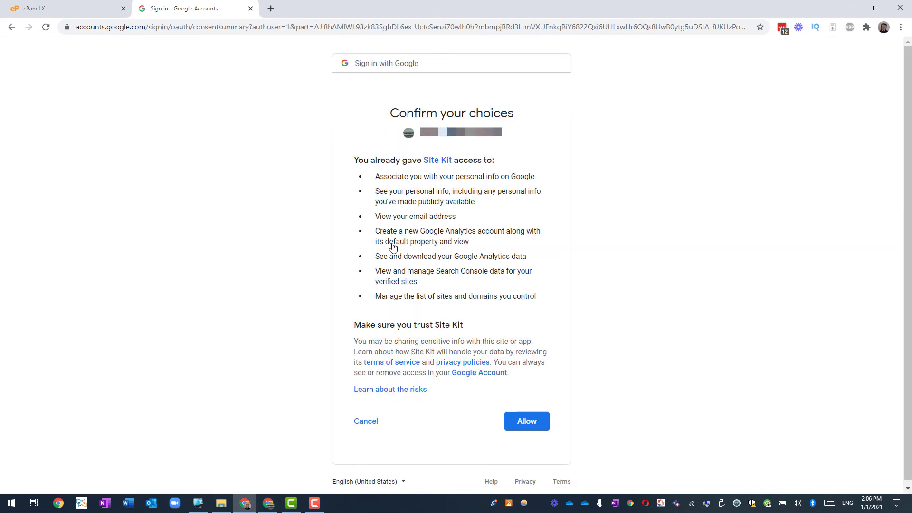
left_click(532, 420)
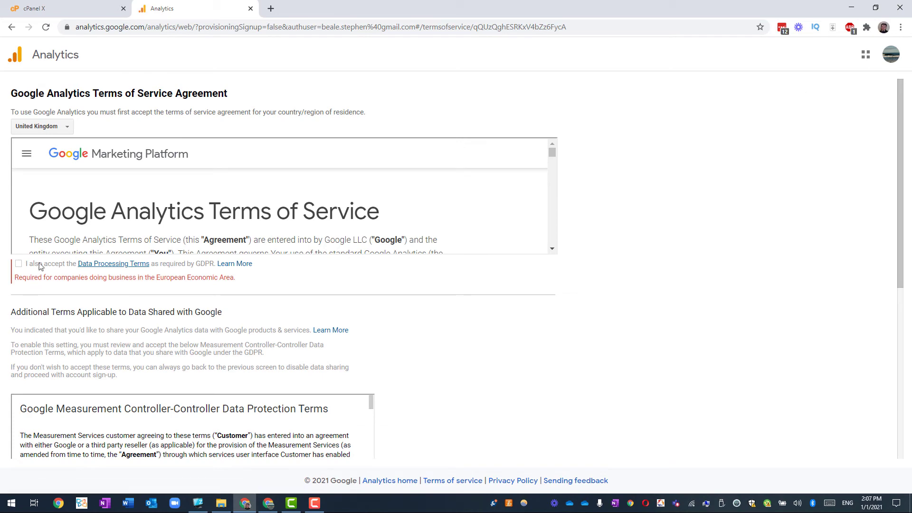
Accept the GDPR Data Processing Terms, the Measurement Controller-Controller Data Protection Terms and the agreement, and return to the Site Kit dashboard
left_click(18, 264)
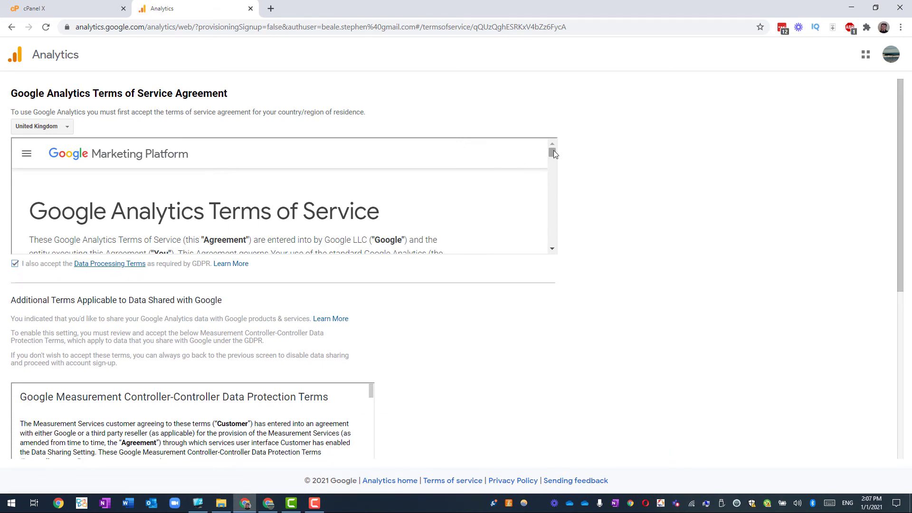
left_click_drag(553, 150, 561, 258)
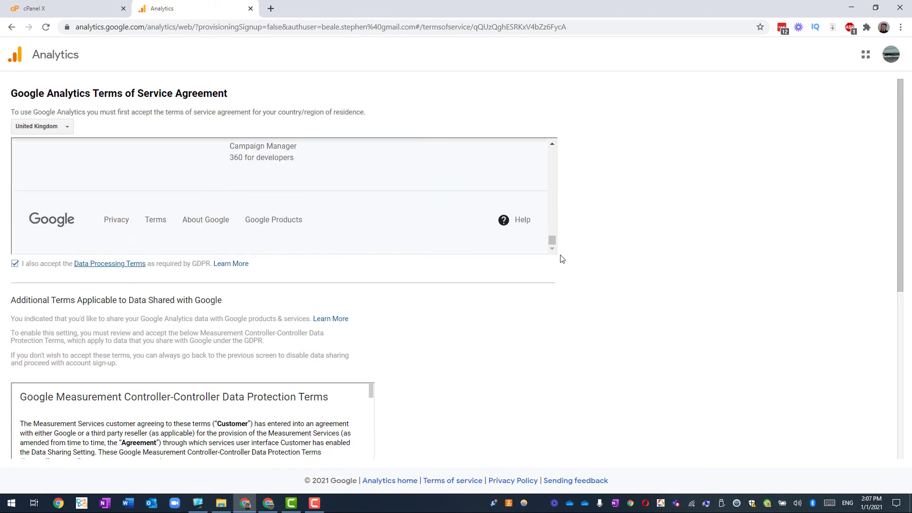
scroll(562, 259, "down", 2)
left_click_drag(370, 283, 367, 409)
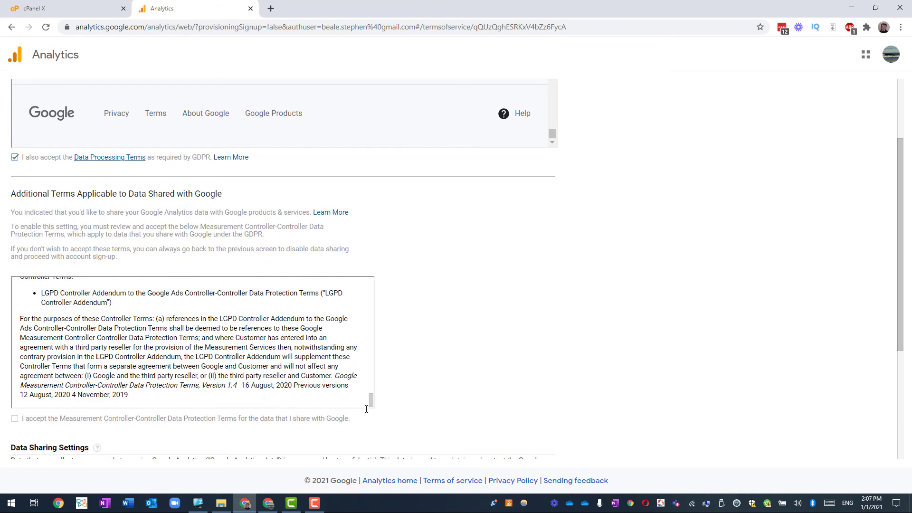
scroll(366, 409, "down", 3)
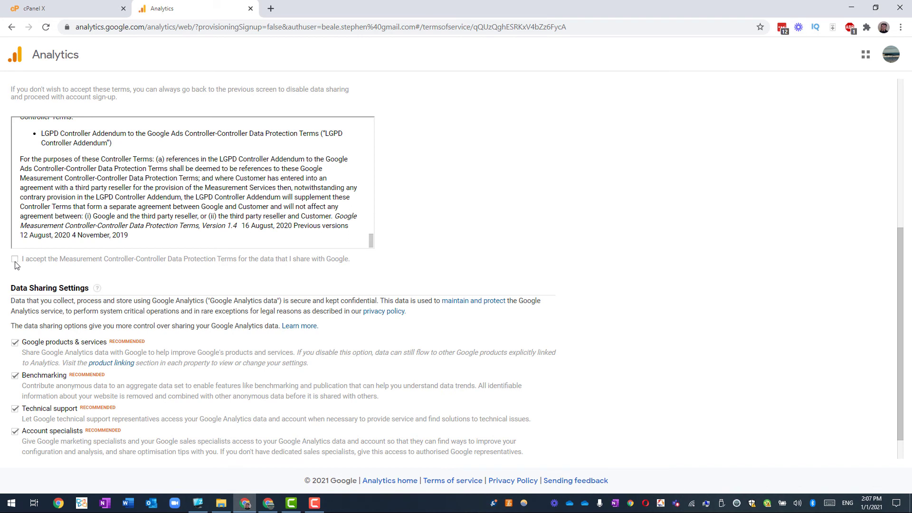
scroll(18, 309, "down", 1)
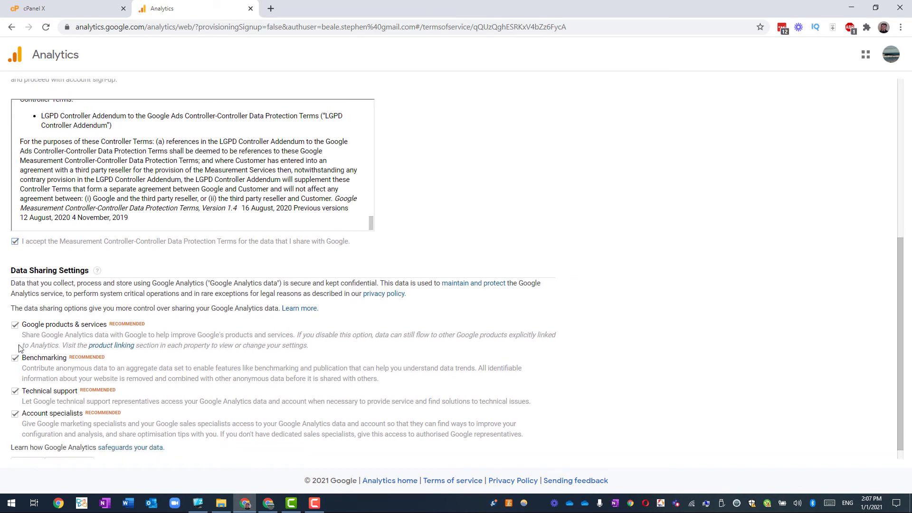
left_click(23, 452)
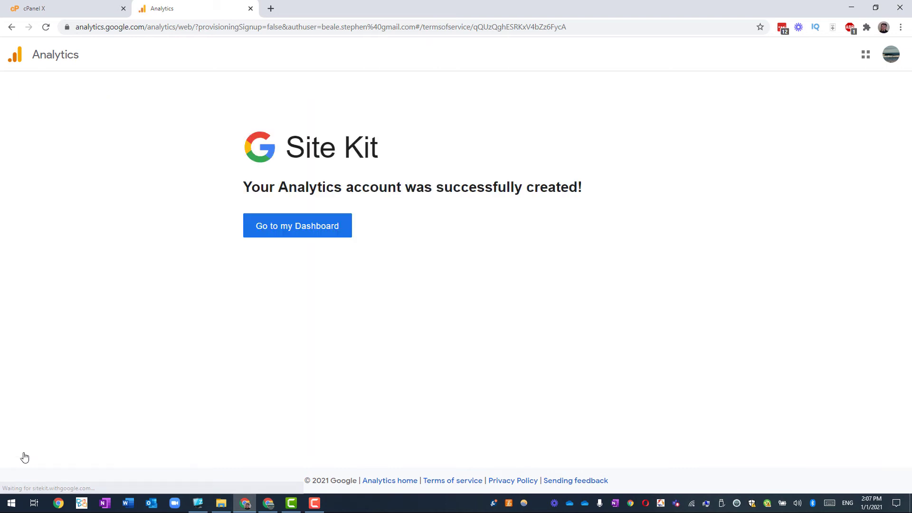
left_click(297, 235)
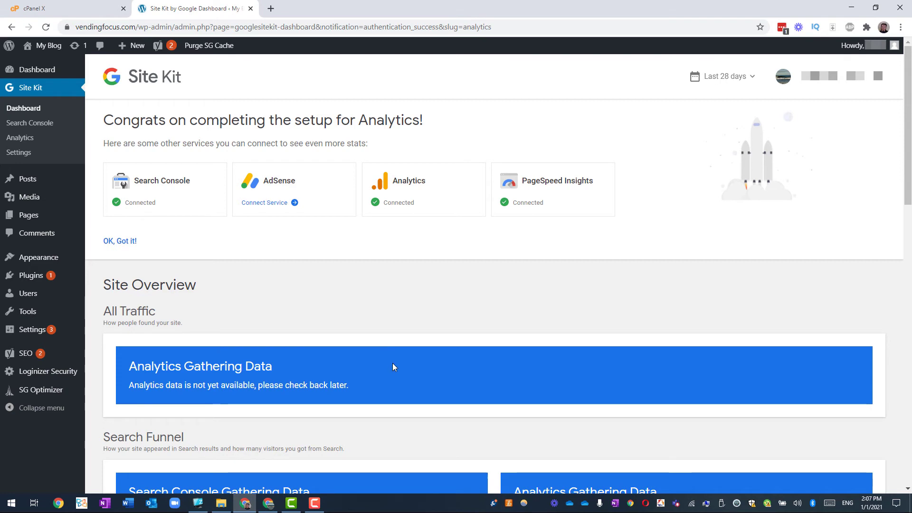
Connect the AdSense service, allow Site Kit's Google account access and let Site Kit place AdSense code on the site
left_click(273, 204)
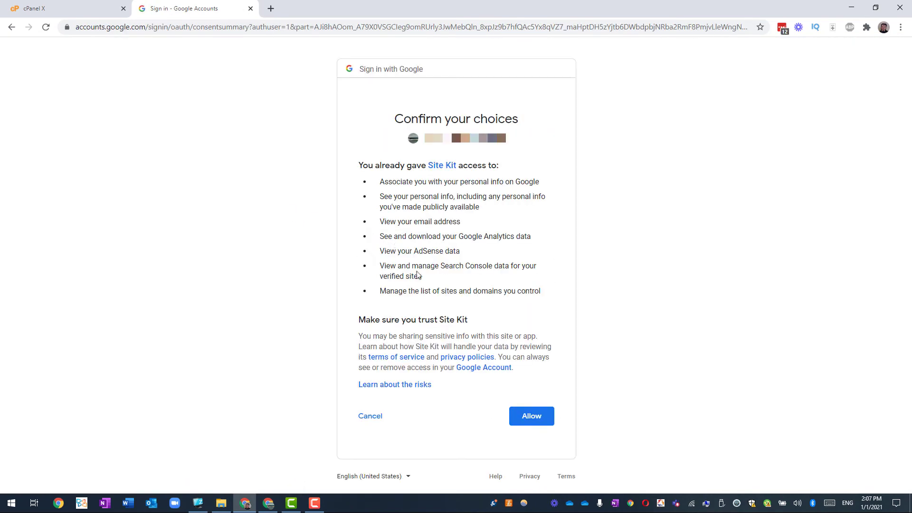
left_click(524, 415)
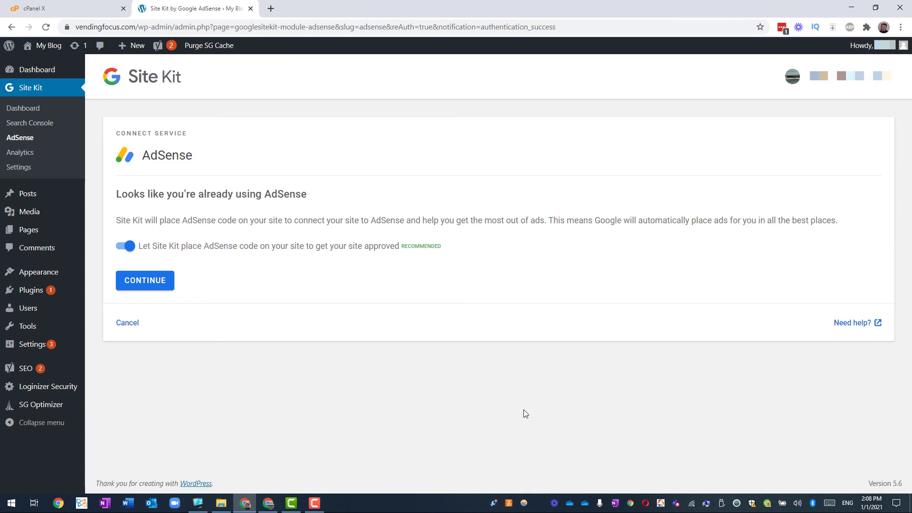
left_click(154, 289)
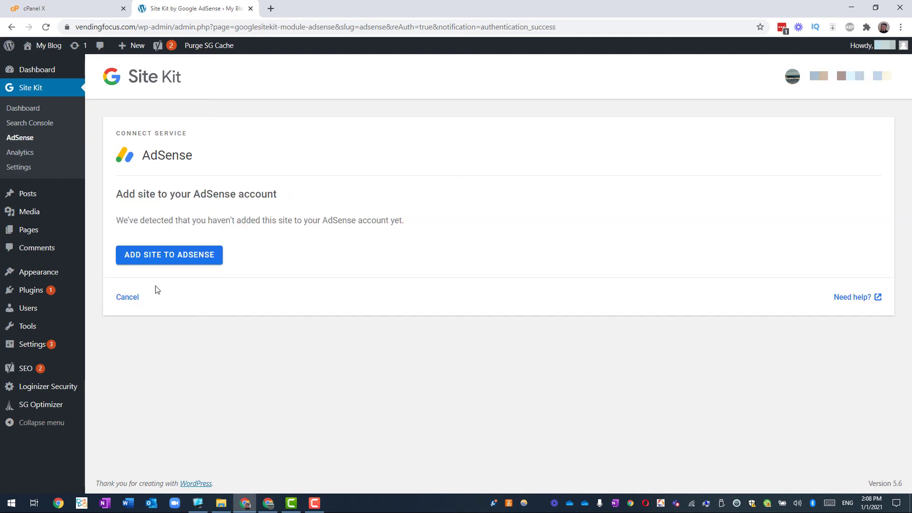
Add vendingfocus.com to the AdSense account and submit it for connection through Site Kit
left_click(170, 259)
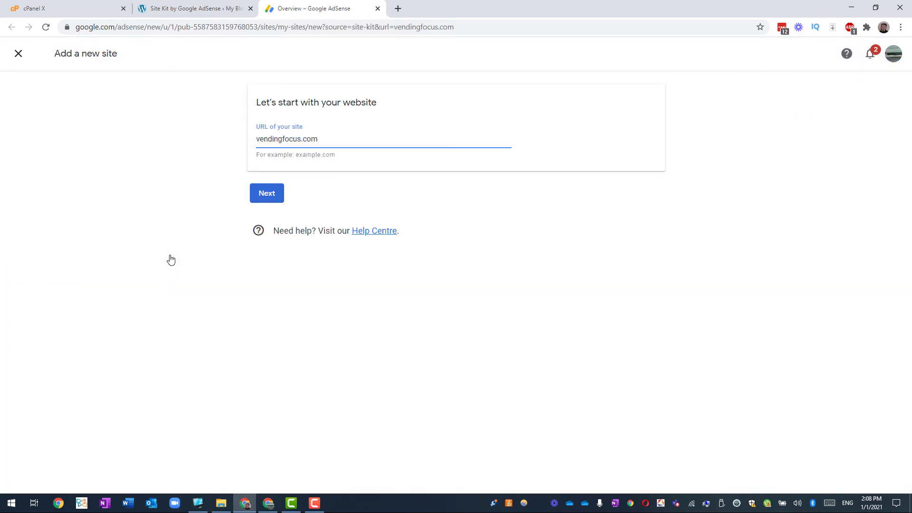
left_click(264, 199)
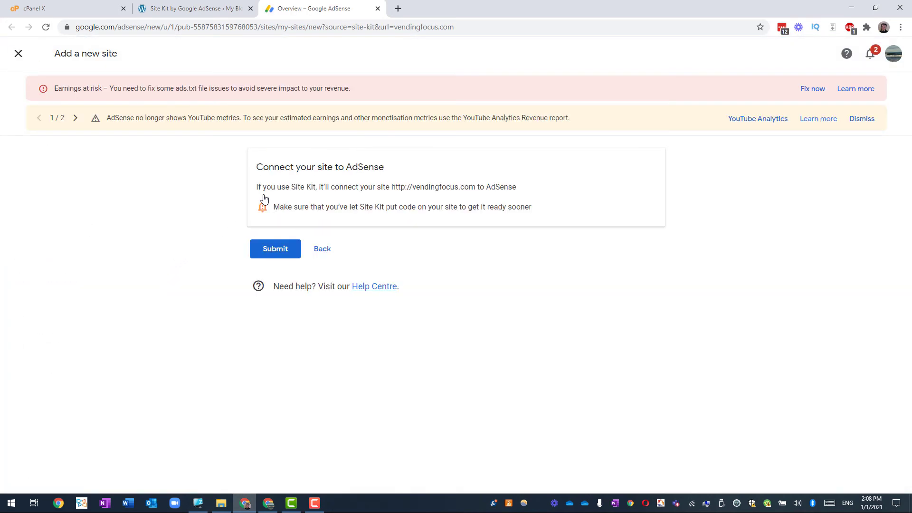
left_click(276, 249)
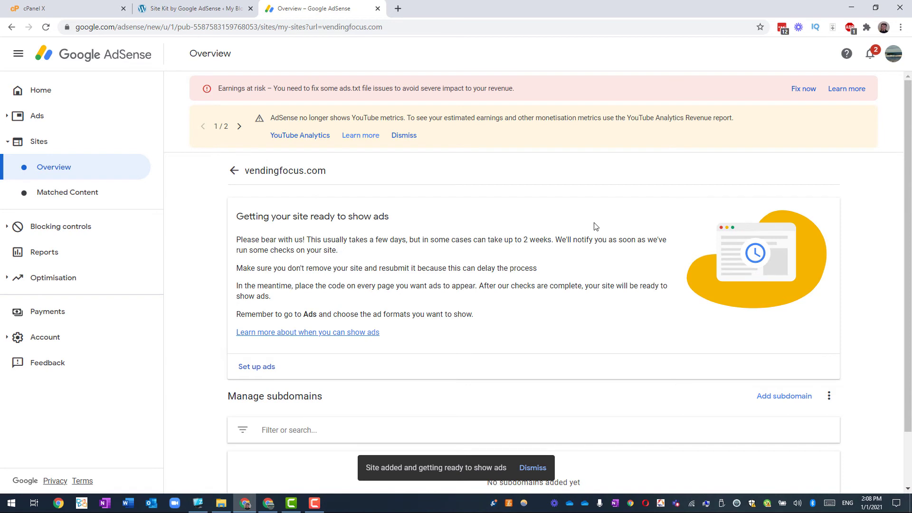
Review the new site's AdSense page, return to the sites list and show 20 rows per page to find vendingfocus.com
scroll(595, 227, "down", 1)
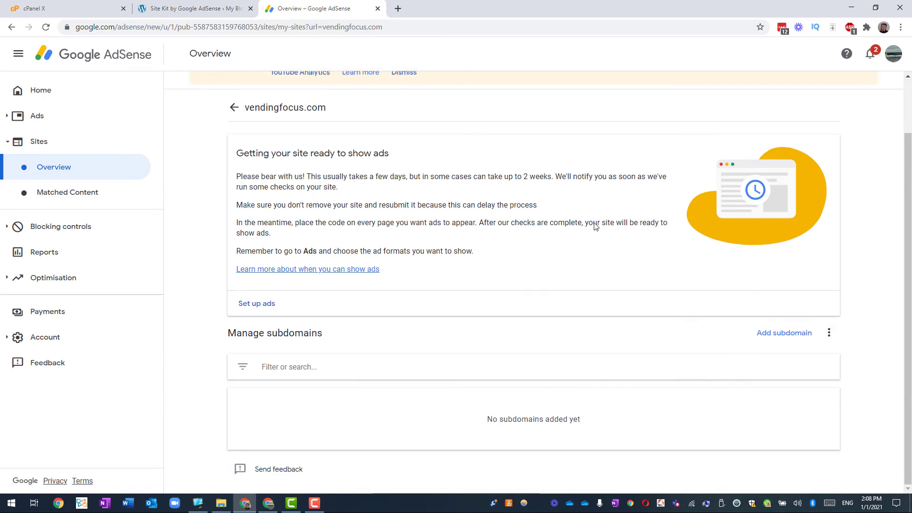
scroll(649, 156, "up", 1)
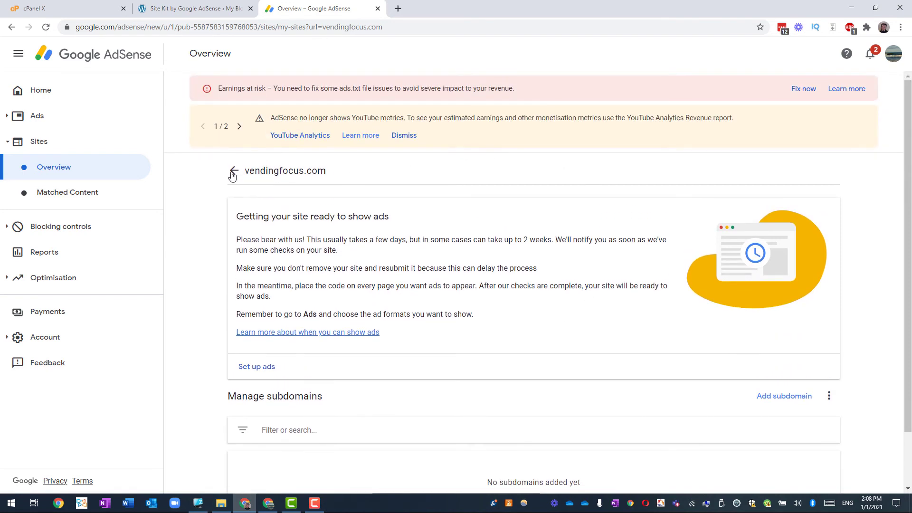
left_click(233, 172)
scroll(233, 175, "down", 1)
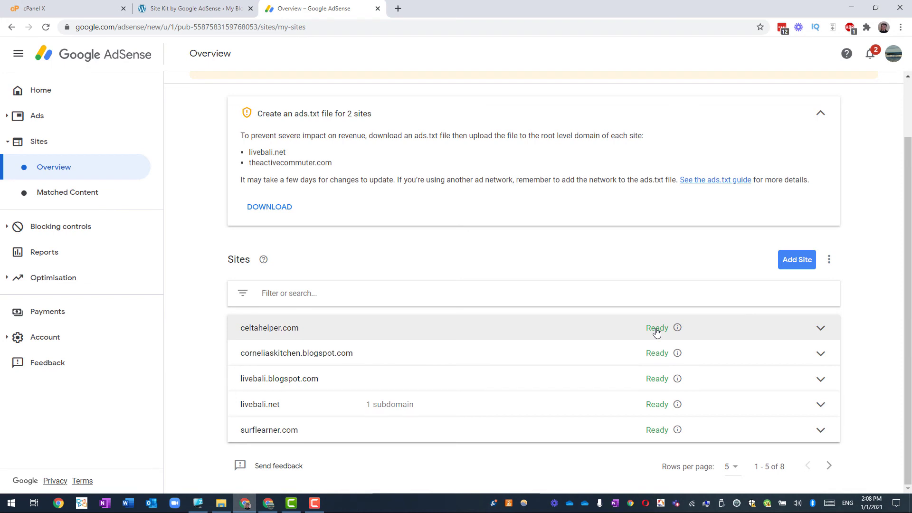
left_click(458, 297)
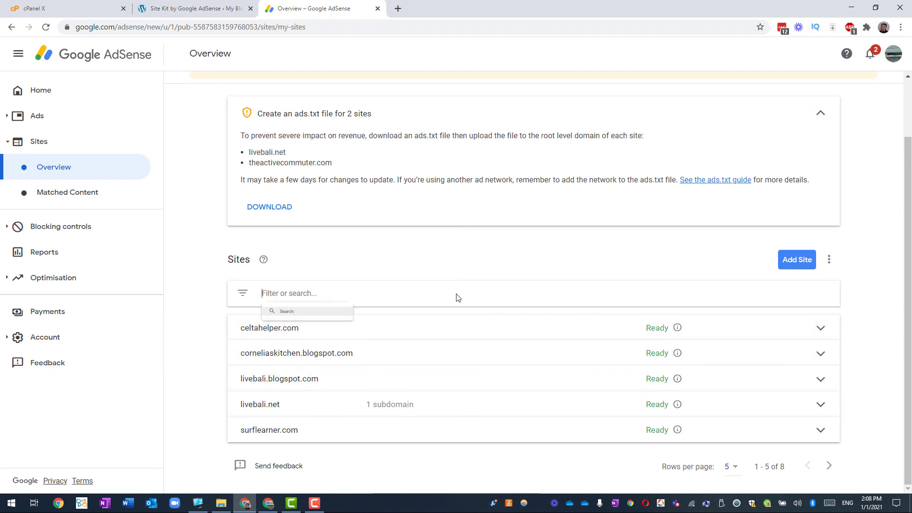
left_click(731, 467)
left_click(742, 455)
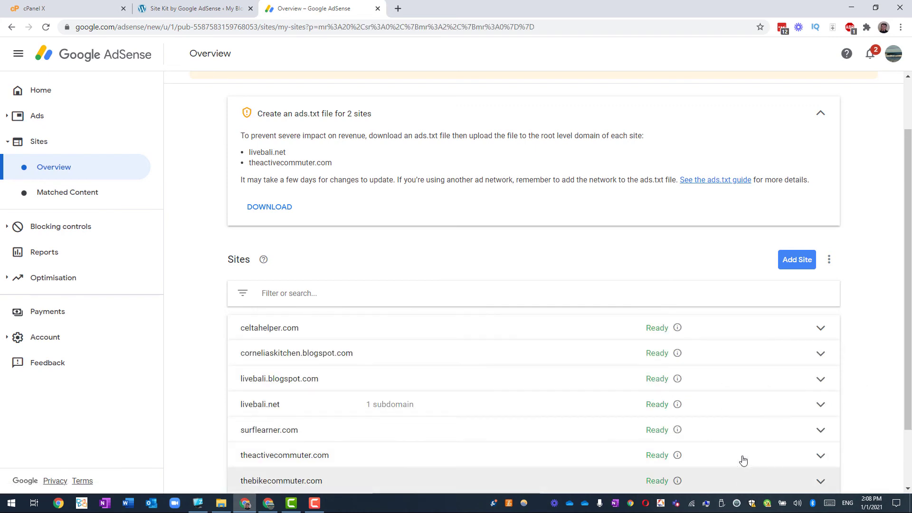
scroll(743, 459, "down", 2)
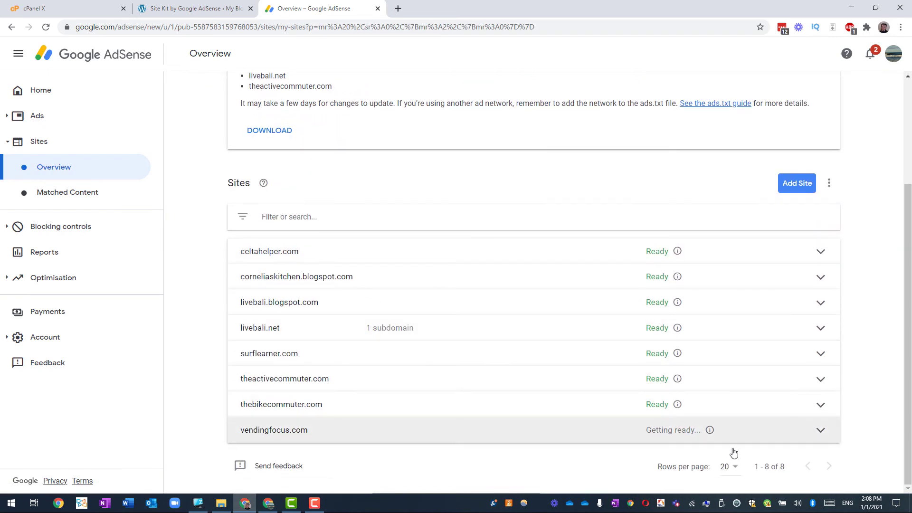
Expand the vendingfocus.com entry and read how long AdSense takes to get the site ready to show ads
left_click(711, 431)
scroll(711, 433, "down", 4)
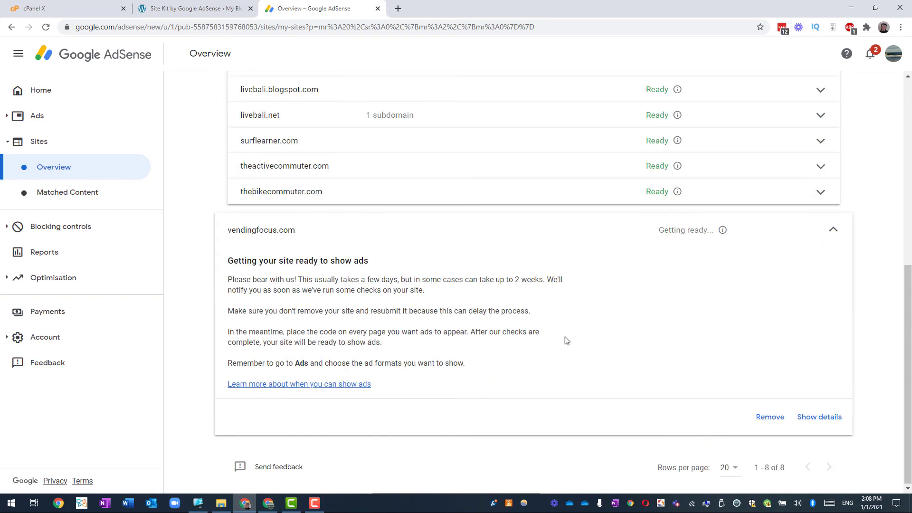
left_click_drag(477, 279, 553, 280)
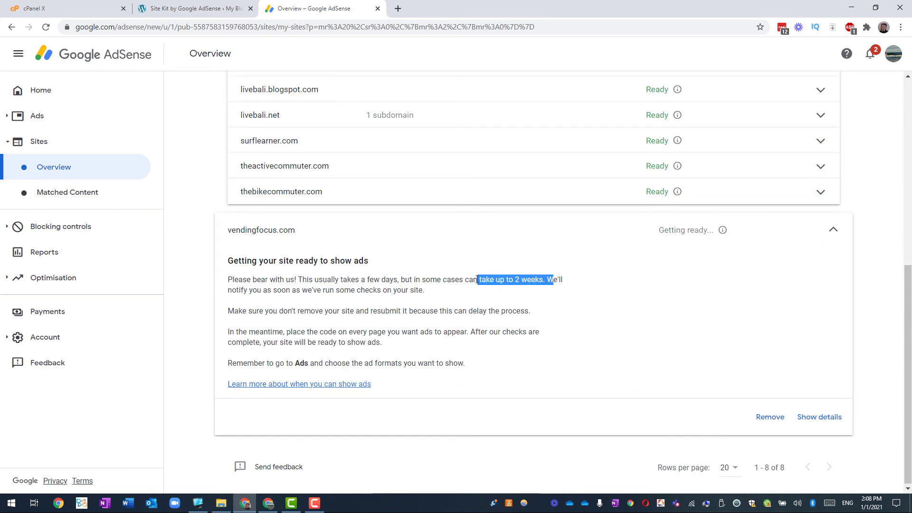
left_click(555, 282)
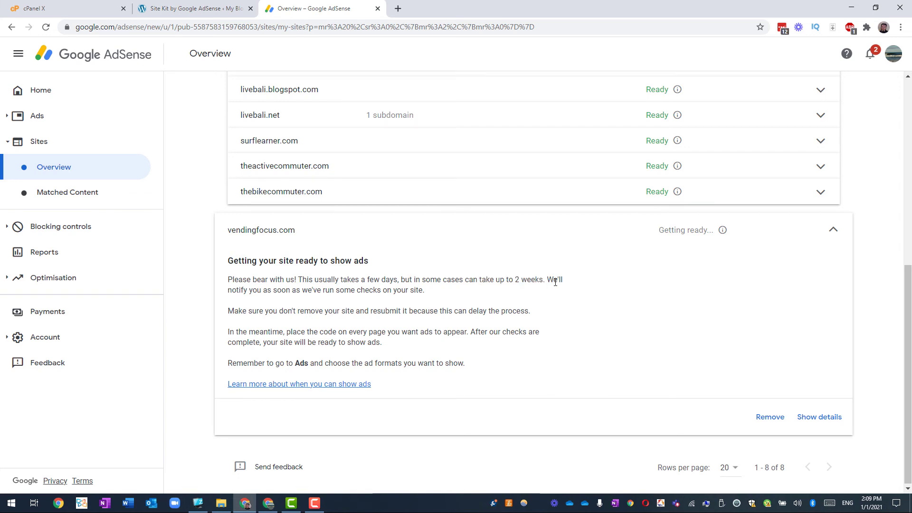
Collapse the vendingfocus.com entry, return to Site Kit, reopen the site in AdSense and open its ad settings preview
left_click(779, 232)
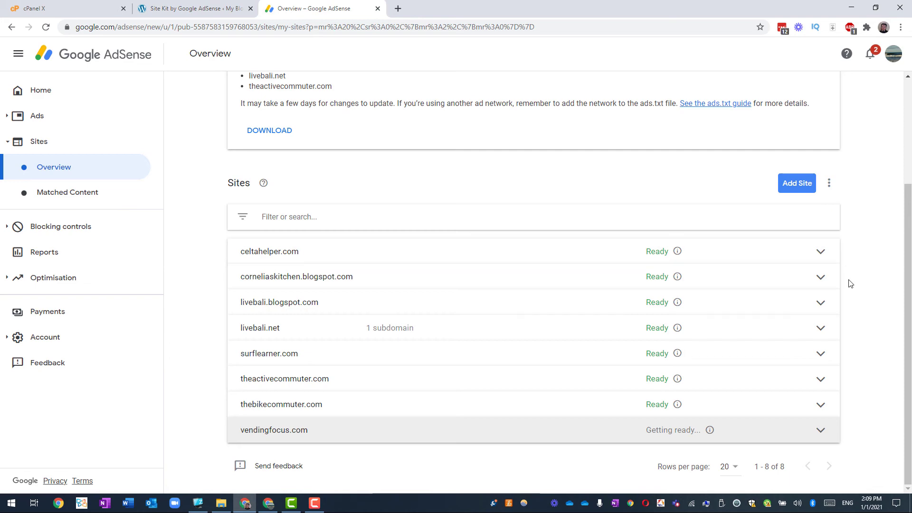
scroll(850, 283, "up", 3)
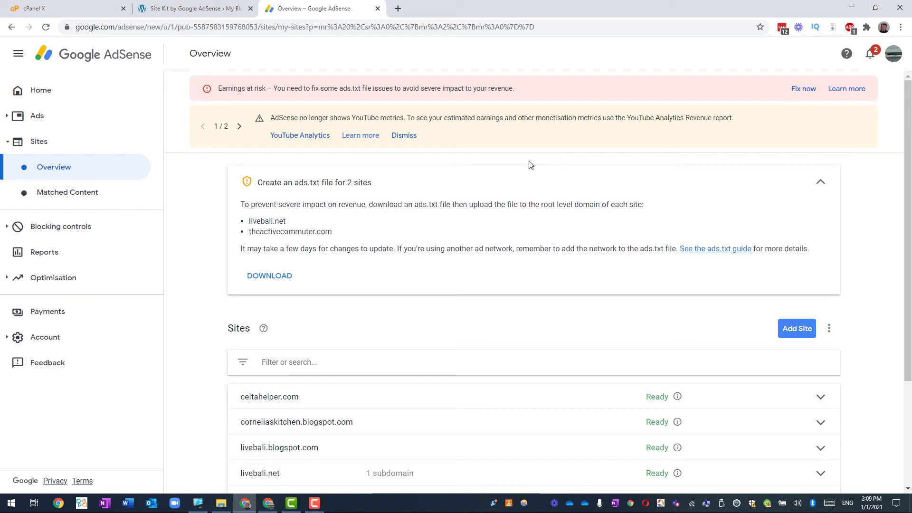
left_click(377, 9)
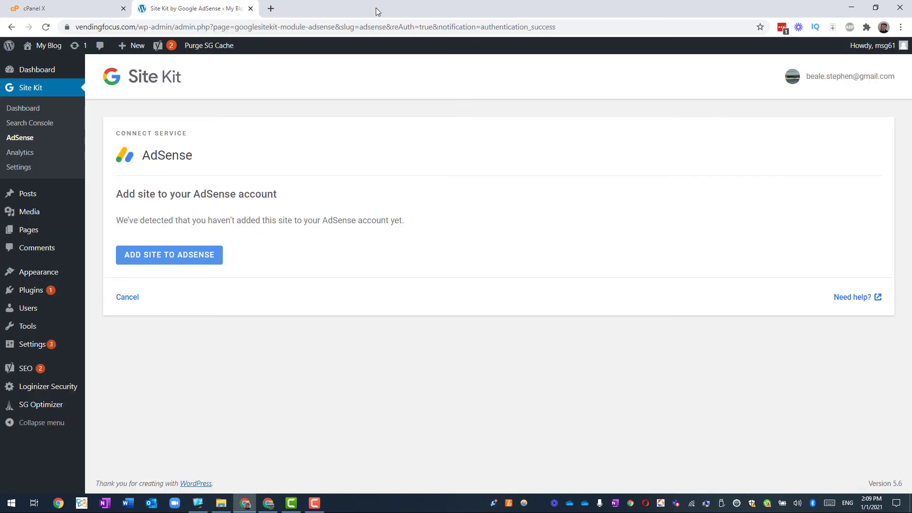
left_click(183, 261)
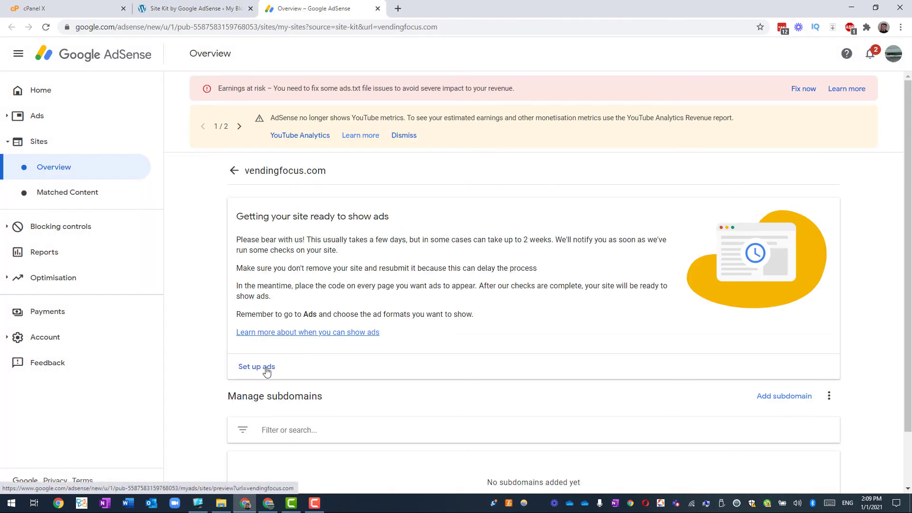
left_click(266, 371)
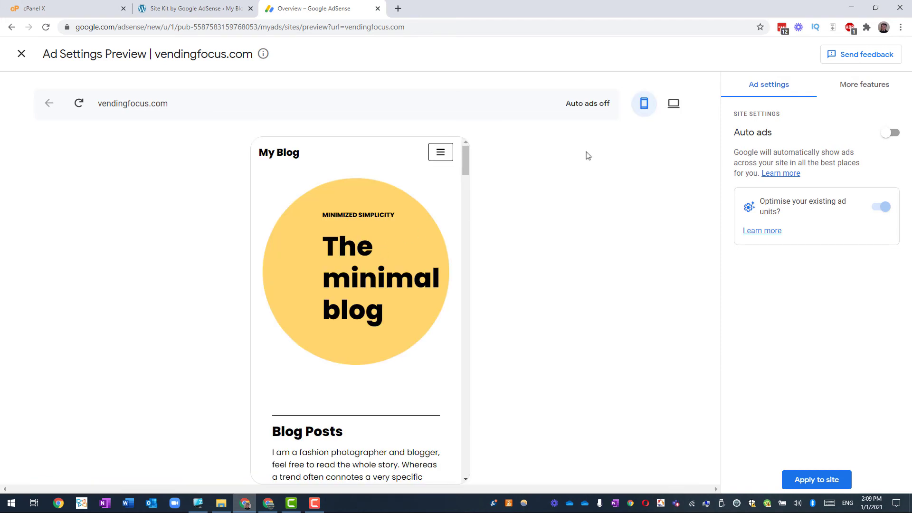
left_click(850, 28)
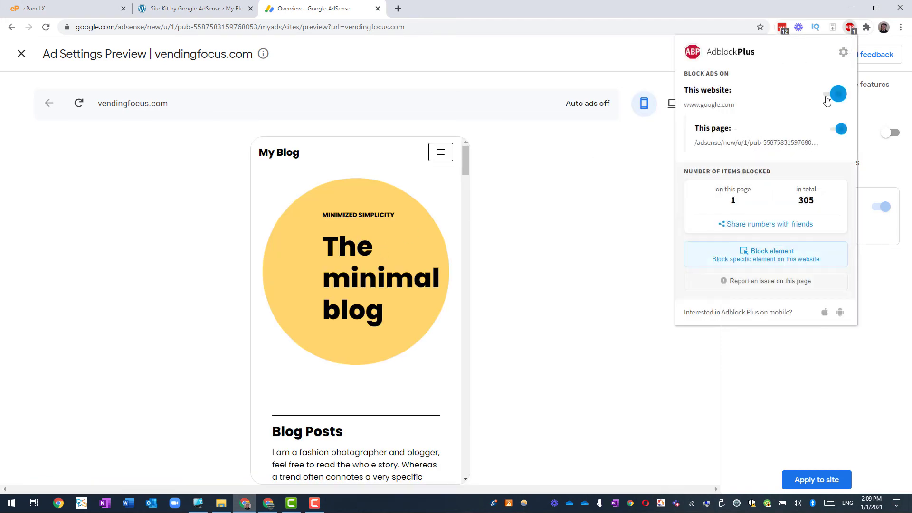
left_click(827, 98)
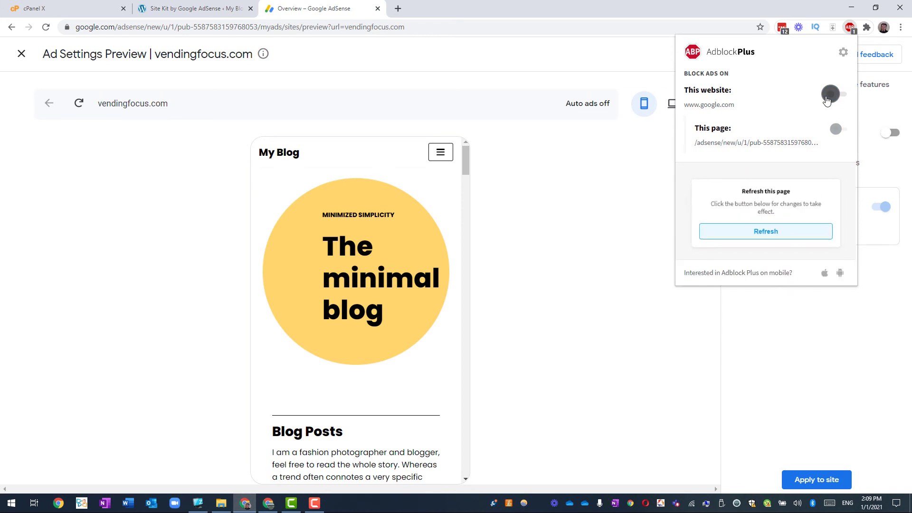
left_click(744, 235)
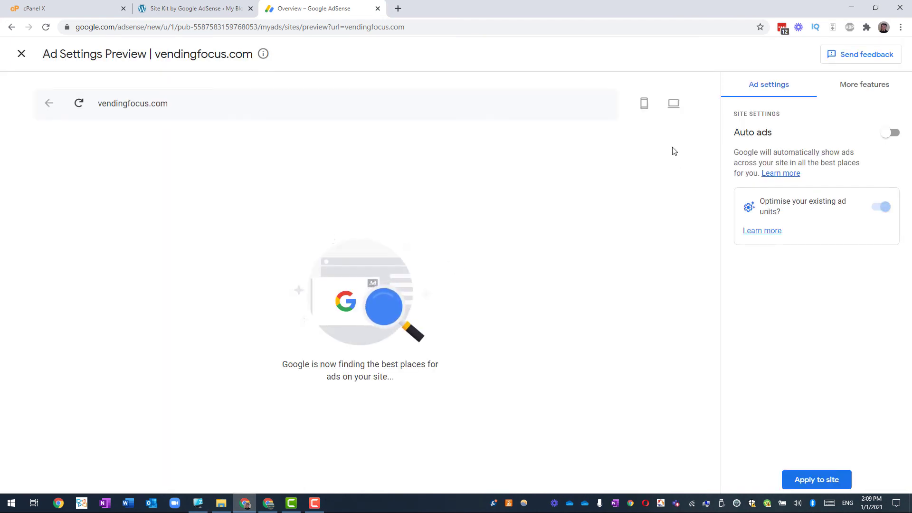
Turn on Auto ads for vendingfocus.com and inspect the ad placements in the mobile and desktop previews
left_click(644, 104)
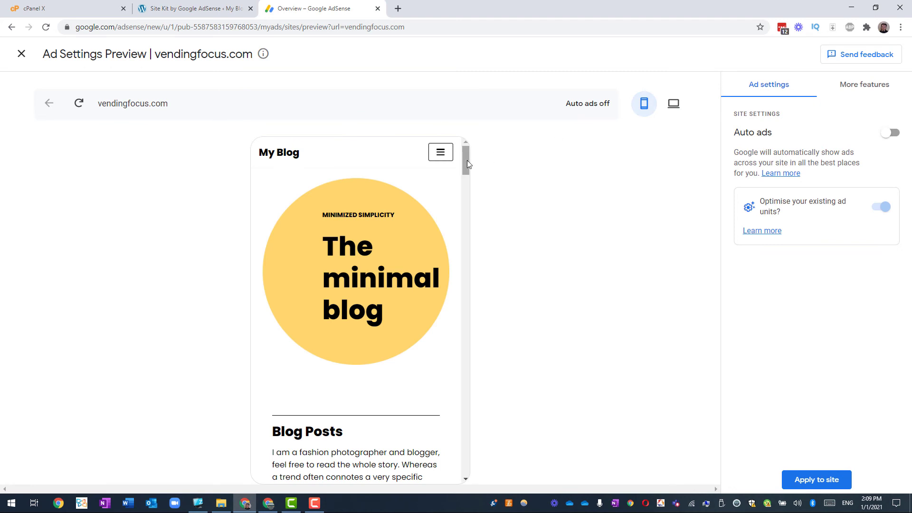
left_click(891, 132)
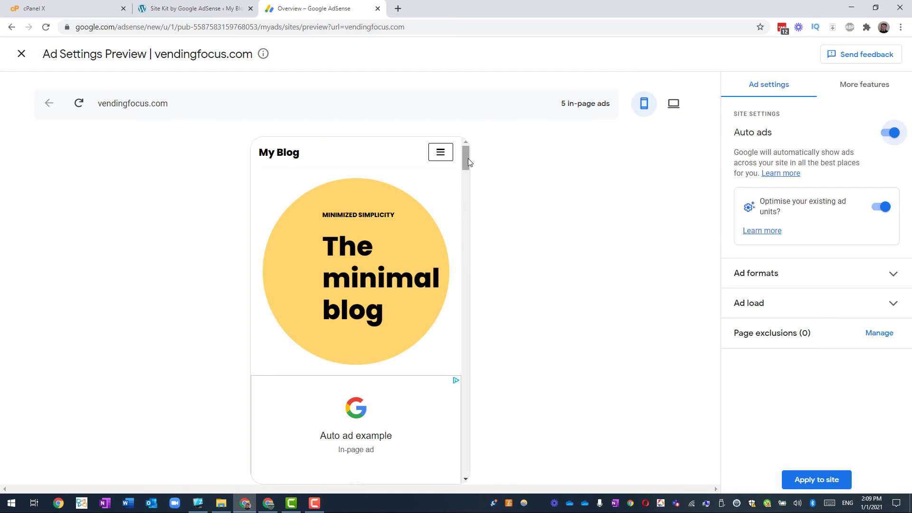
left_click_drag(469, 161, 468, 169)
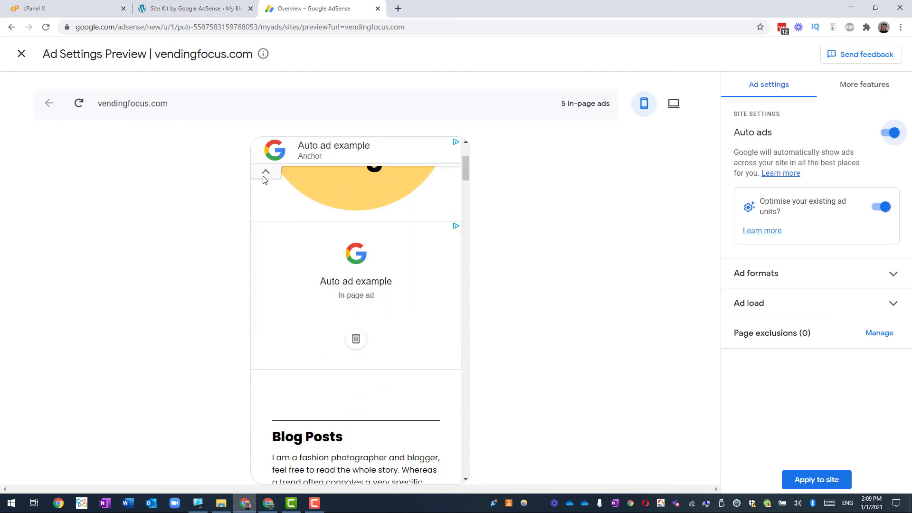
left_click(265, 175)
left_click_drag(466, 165, 463, 198)
left_click(673, 104)
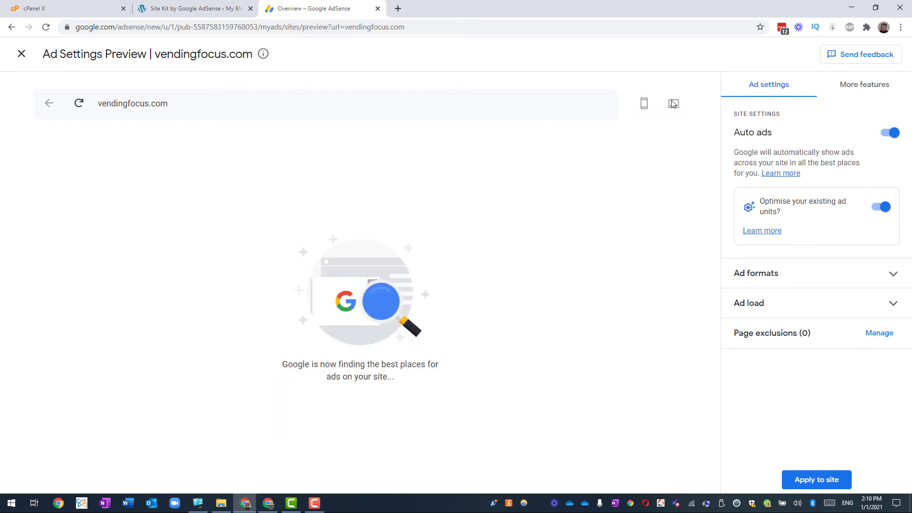
left_click_drag(620, 159, 644, 259)
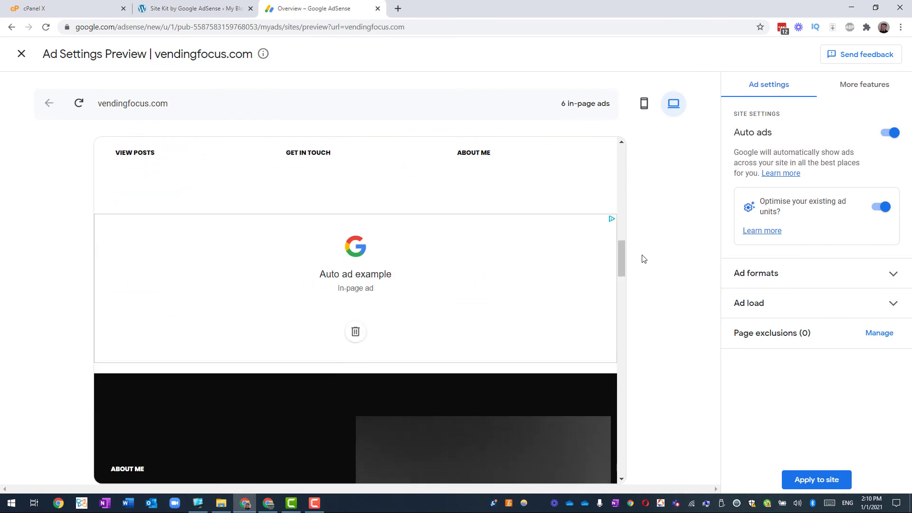
Apply the ad settings to the site by running an experiment first with the default name, and look over its details page
left_click(808, 478)
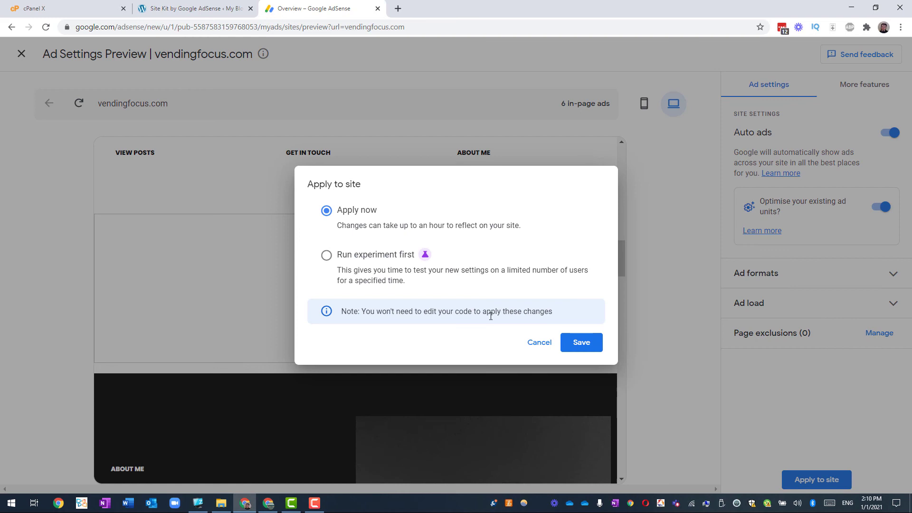
left_click(371, 258)
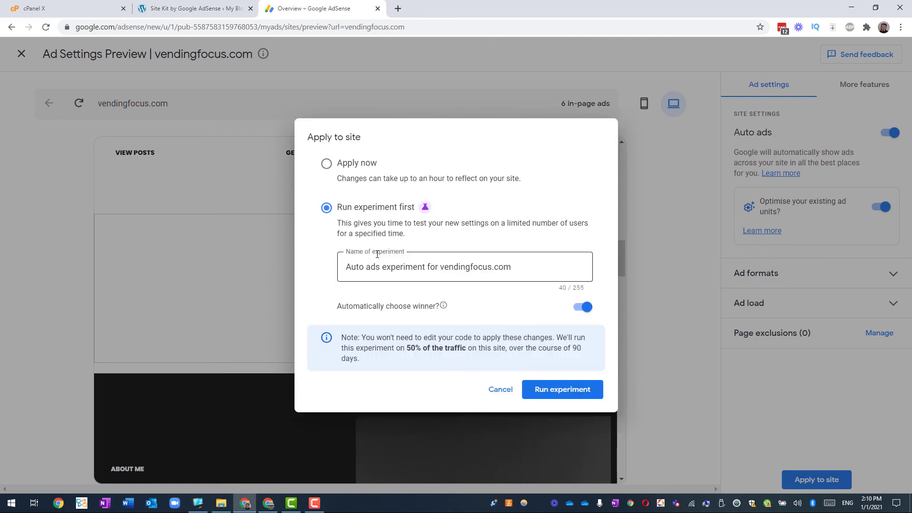
left_click(562, 390)
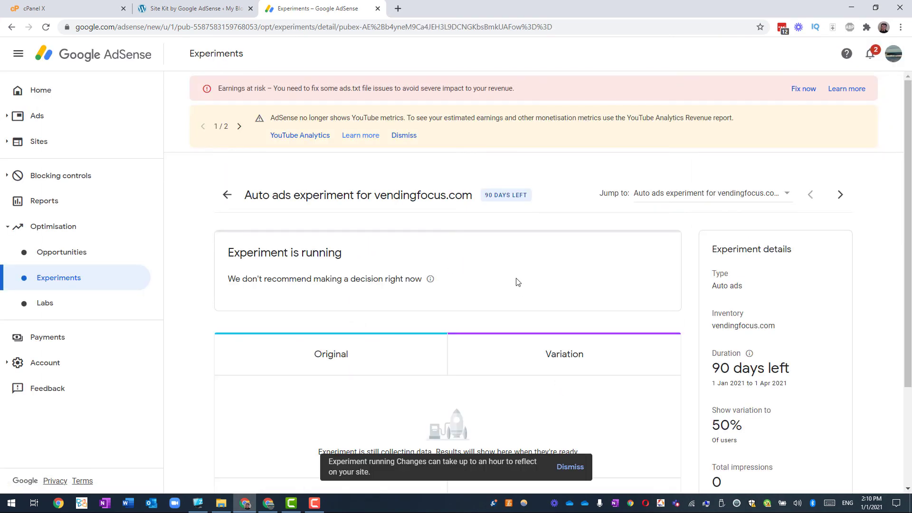
scroll(517, 282, "down", 3)
scroll(509, 273, "up", 3)
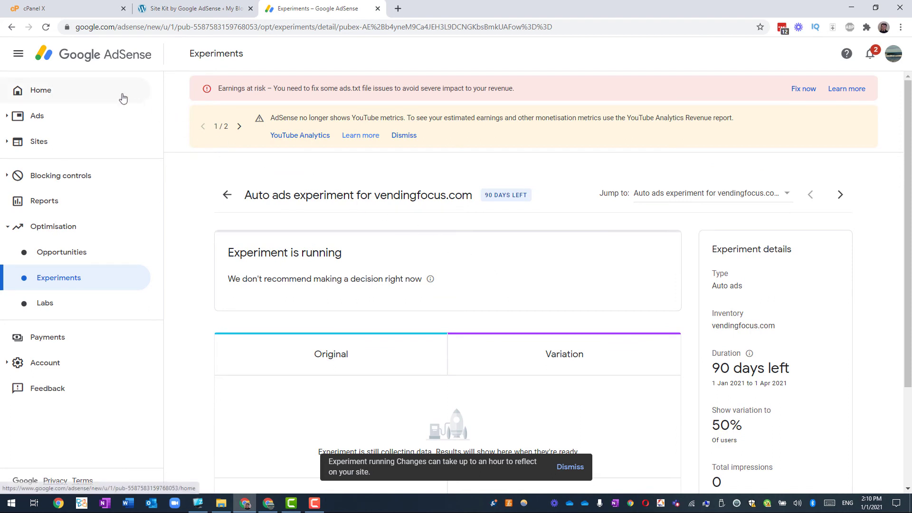
Leave AdSense from its home page, reload Site Kit's AdSense setup, complete the connection and dismiss the completion notice
left_click(114, 93)
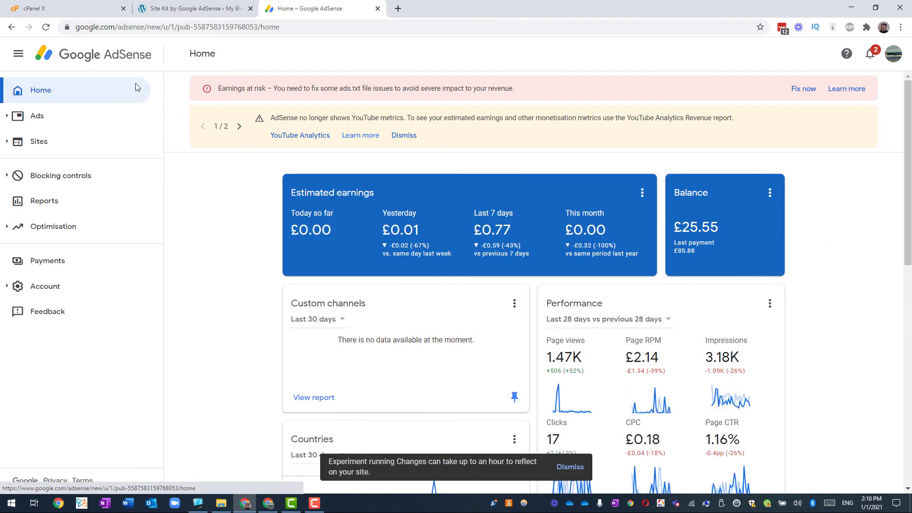
left_click(378, 9)
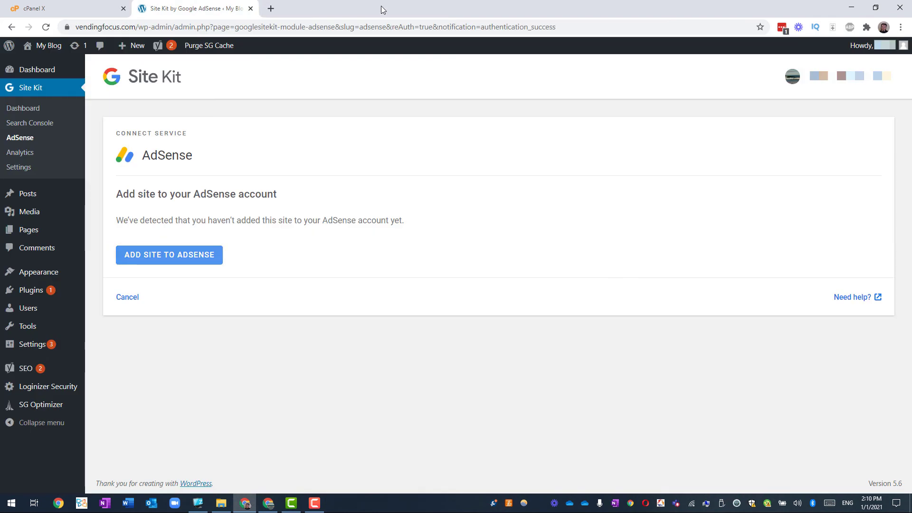
left_click(45, 27)
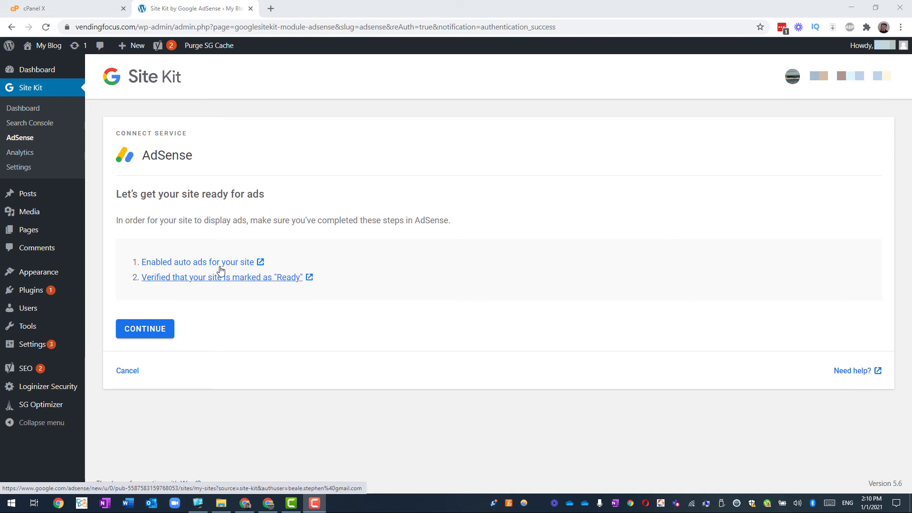
left_click(142, 329)
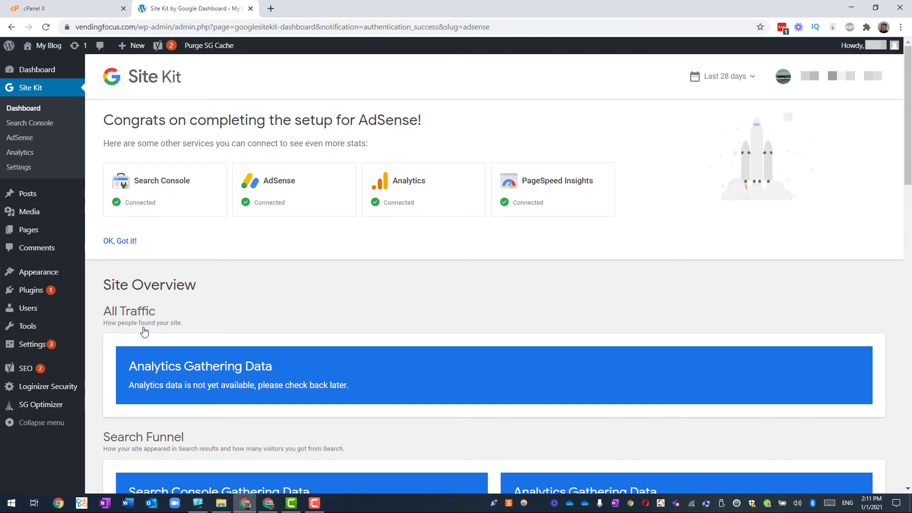
left_click(120, 240)
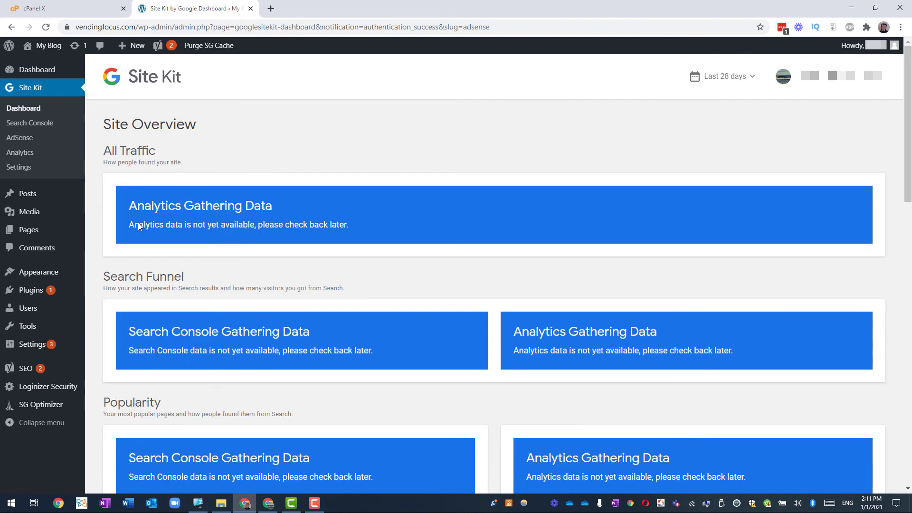
Check Site Kit's Search Console page, search Google for "submit sitemap to google search console" and open Google's guide on building and submitting a sitemap
left_click(39, 126)
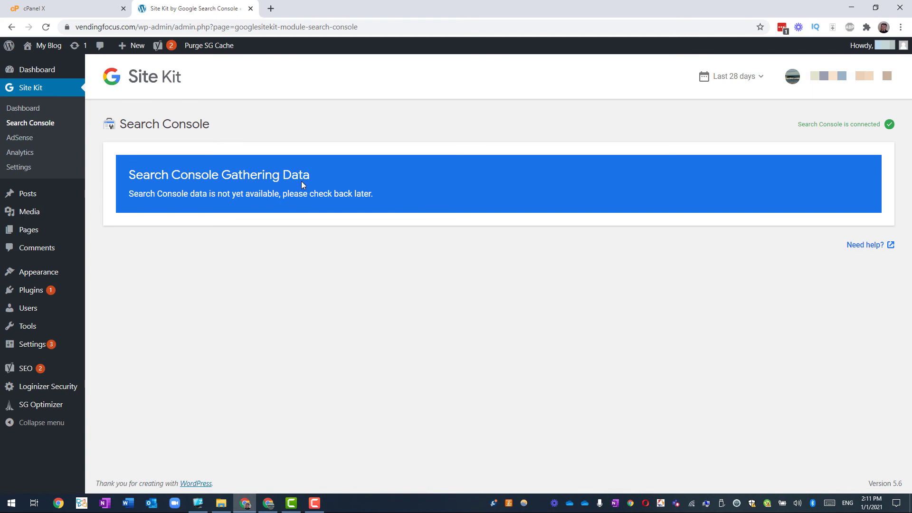
left_click(270, 9)
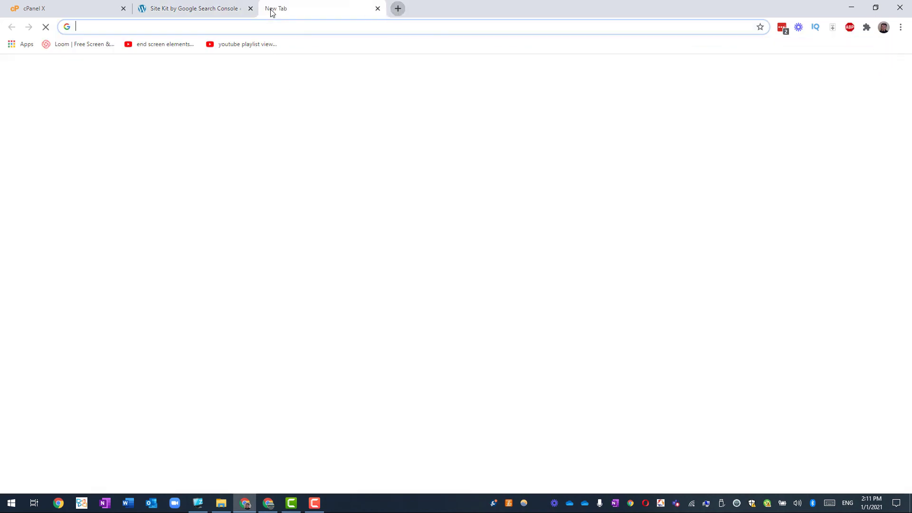
type("sub")
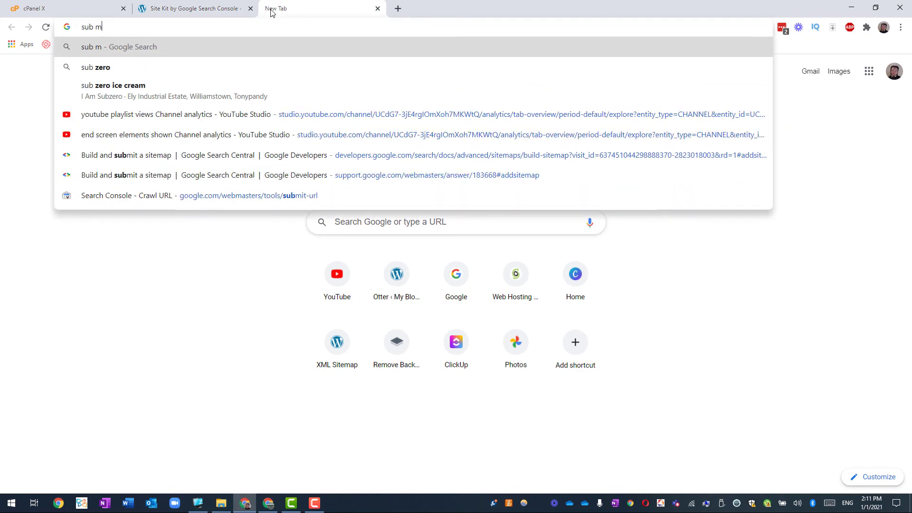
type("mit sit")
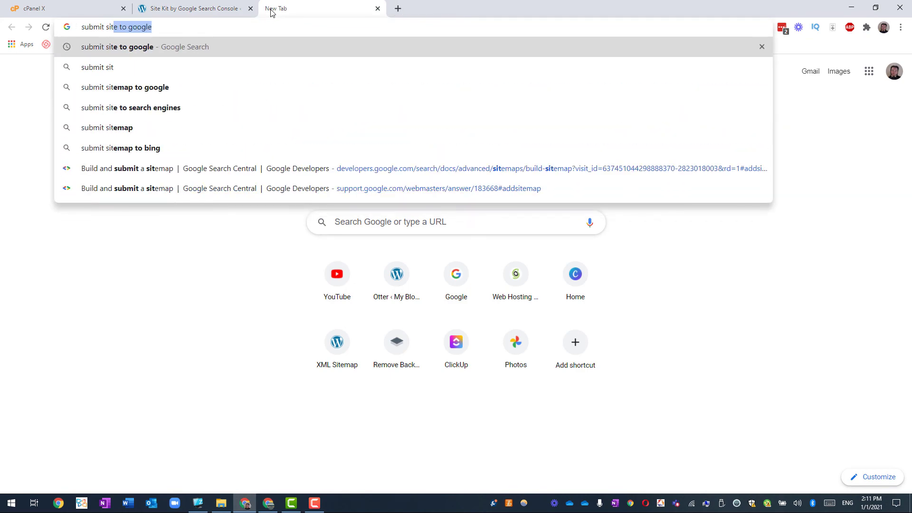
type("emap to google se")
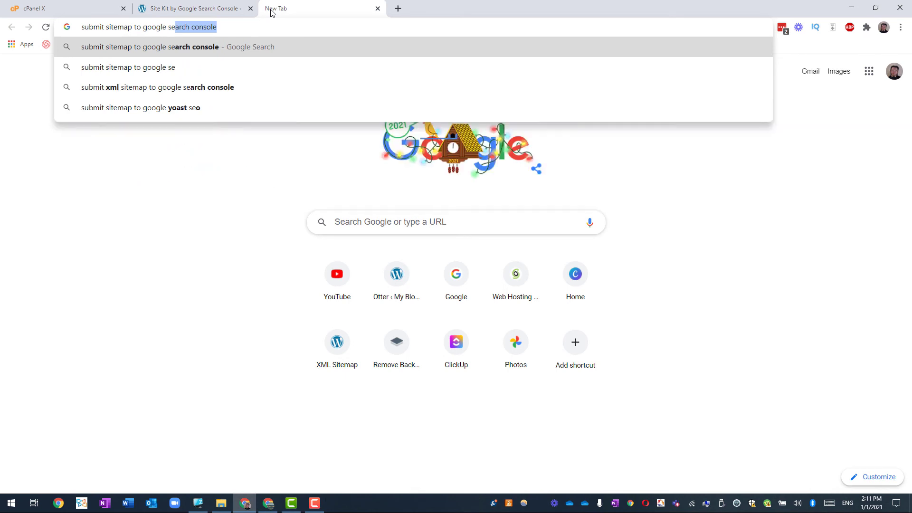
key("Return")
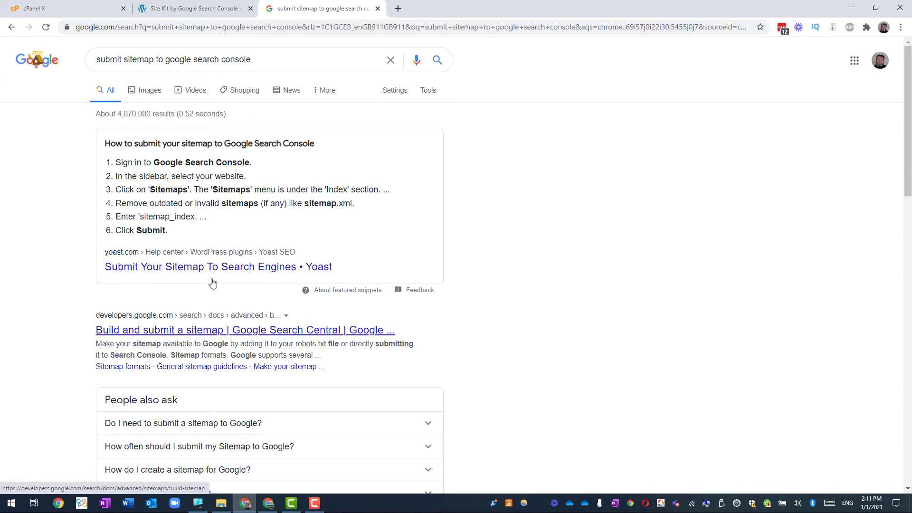
left_click(201, 330)
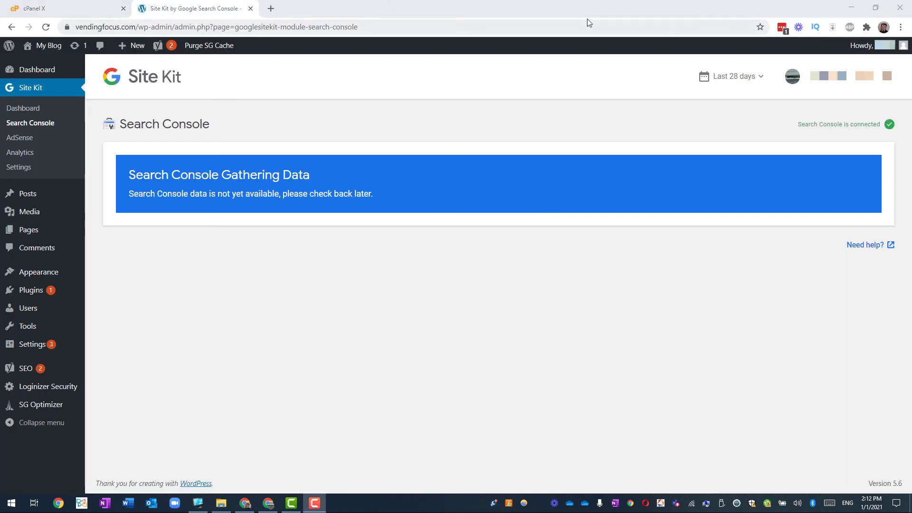
Search Google for "google search console login" in a new tab
left_click(271, 8)
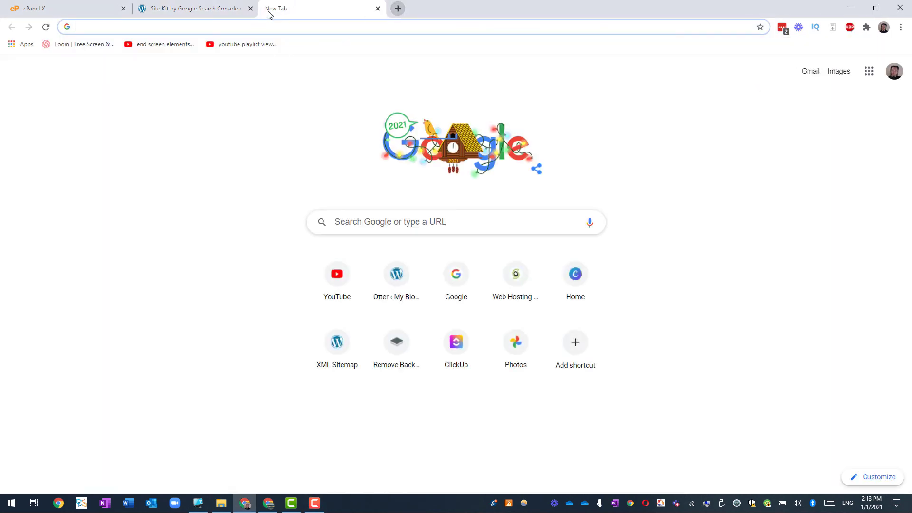
type("gooel")
key("BackSpace")
key("BackSpace")
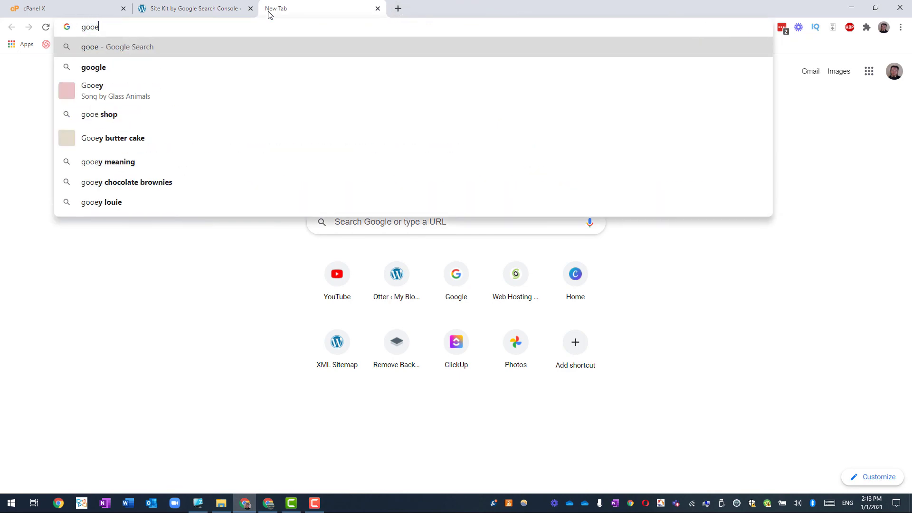
type("gle sea")
key("Right")
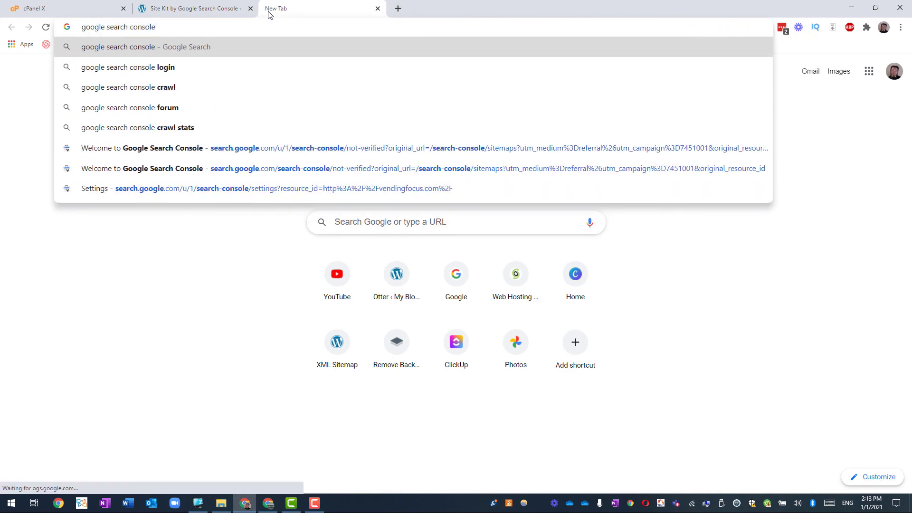
type("l")
key("Return")
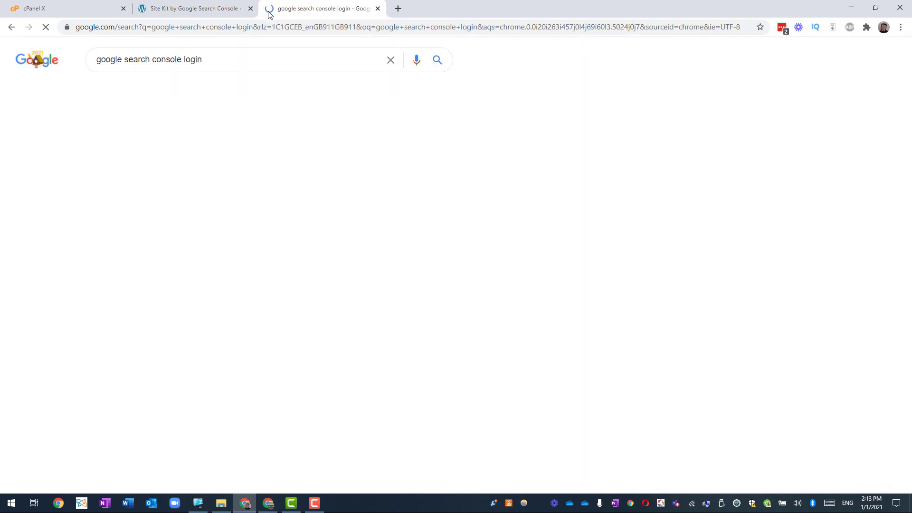
Open Google Search Console from the search results and switch to the other Google account
left_click(188, 151)
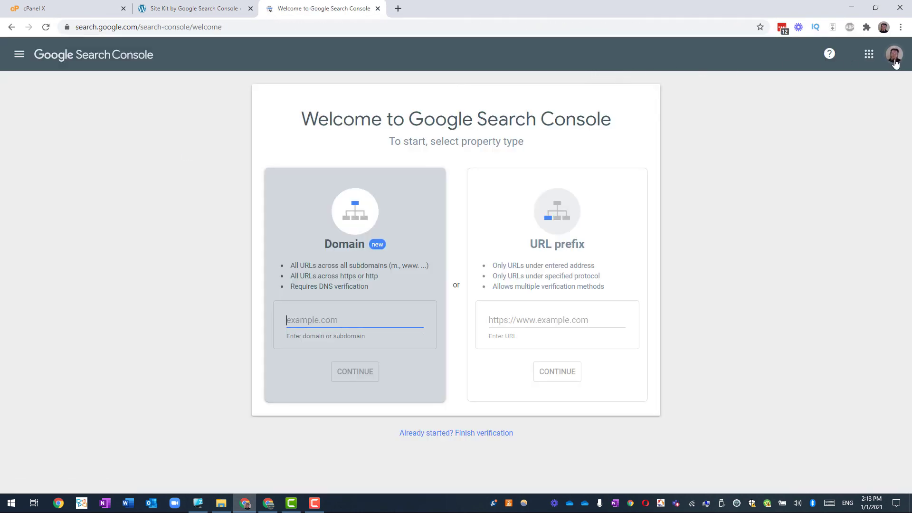
left_click(894, 54)
left_click(786, 204)
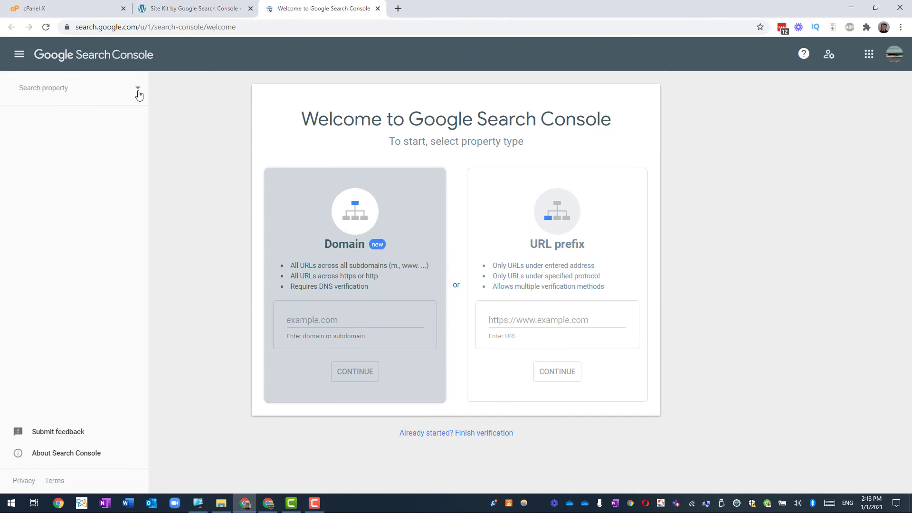
left_click(139, 94)
scroll(167, 138, "down", 2)
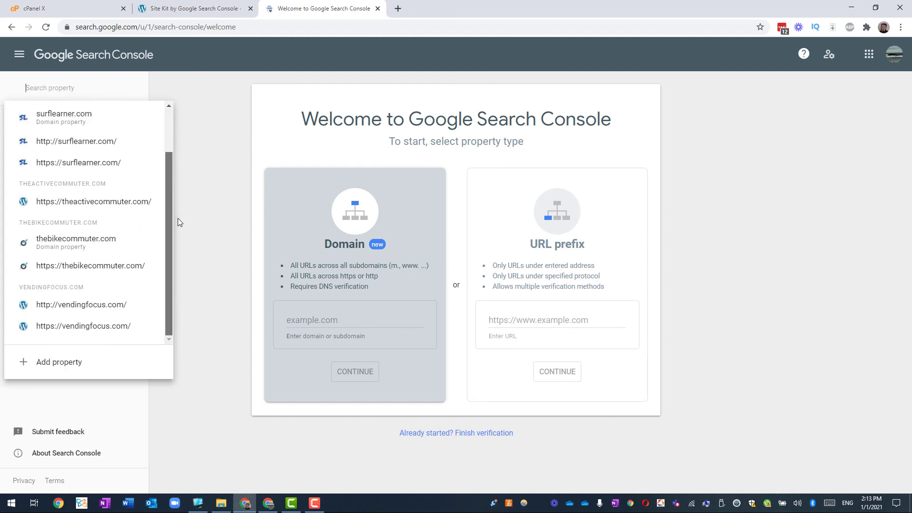
left_click(81, 326)
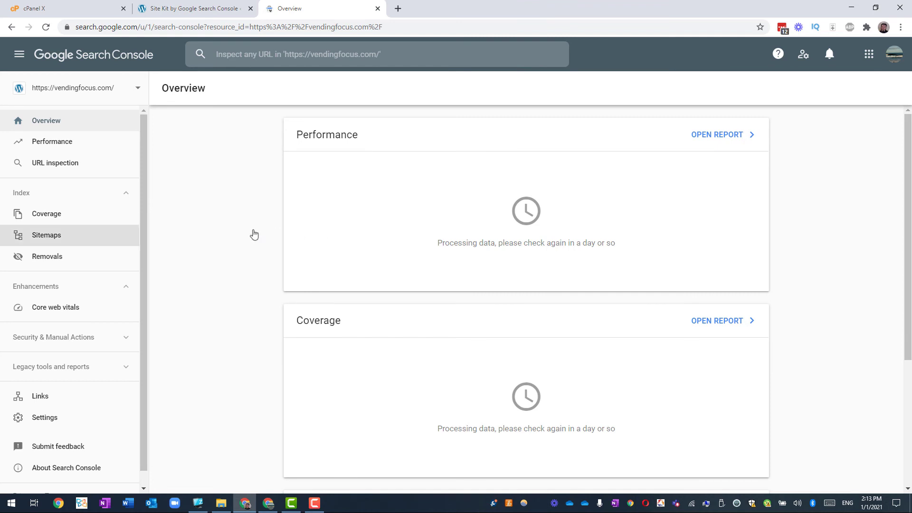
left_click(17, 238)
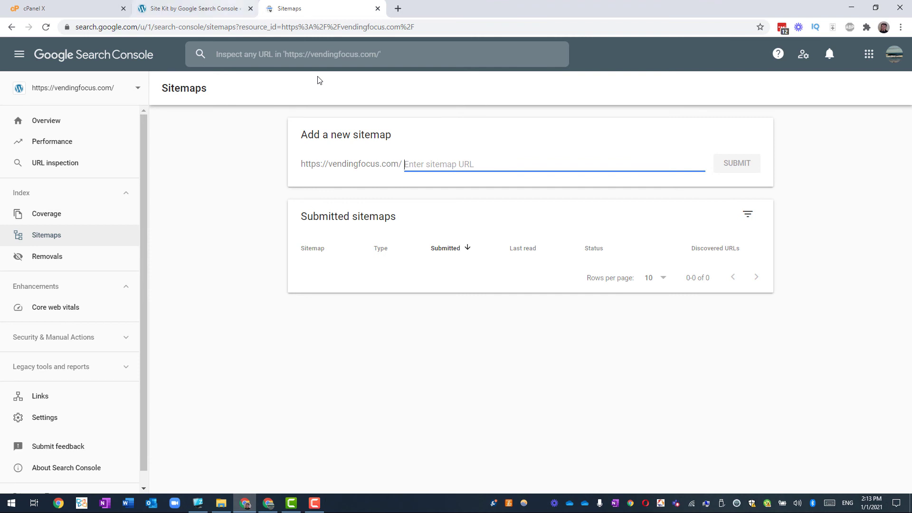
Return to the WordPress admin, open Yoast SEO's general feature settings and view the generated XML sitemap
left_click(189, 10)
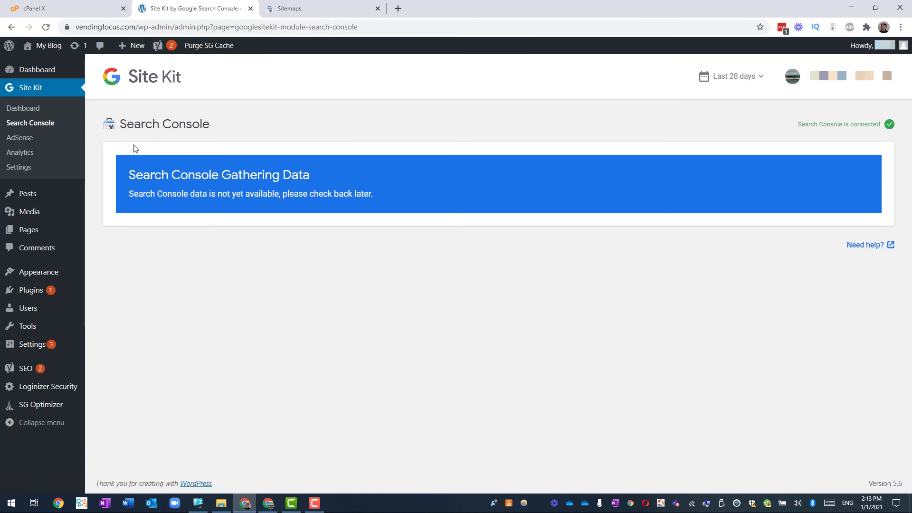
mouse_move(50, 360)
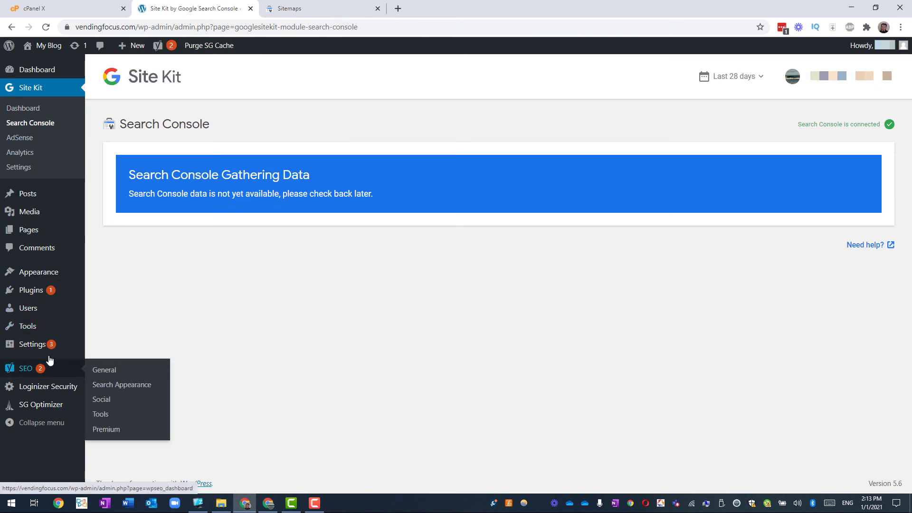
left_click(112, 387)
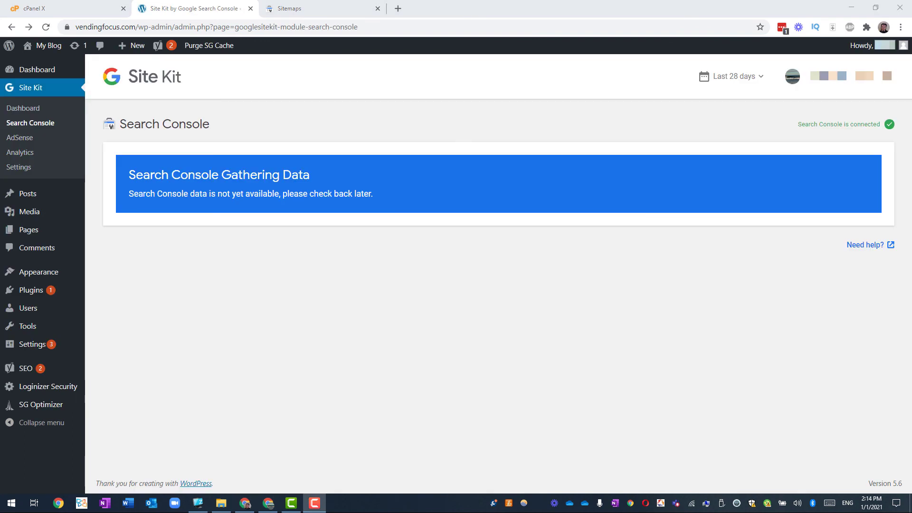
mouse_move(29, 370)
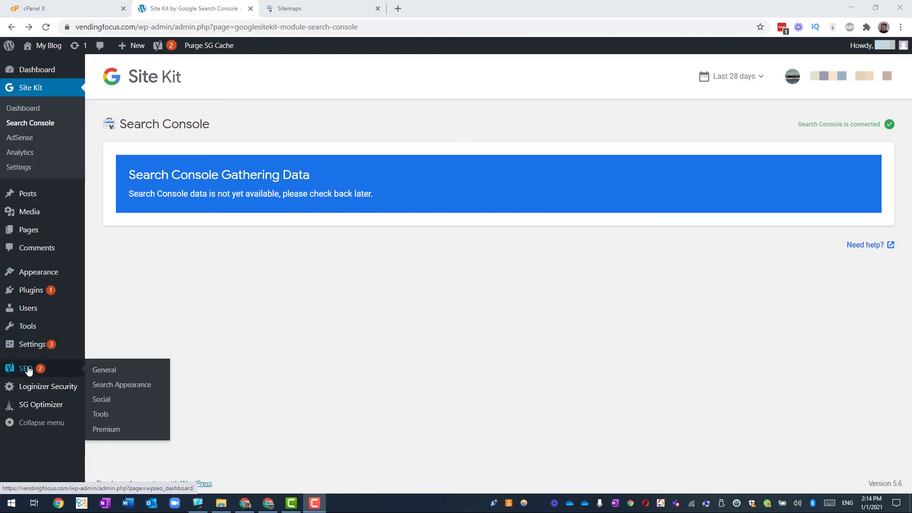
left_click(115, 375)
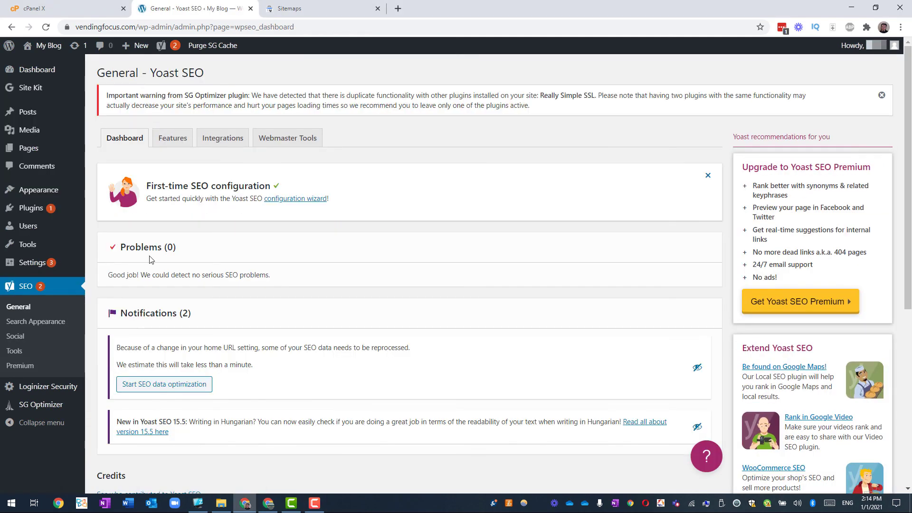
left_click(185, 142)
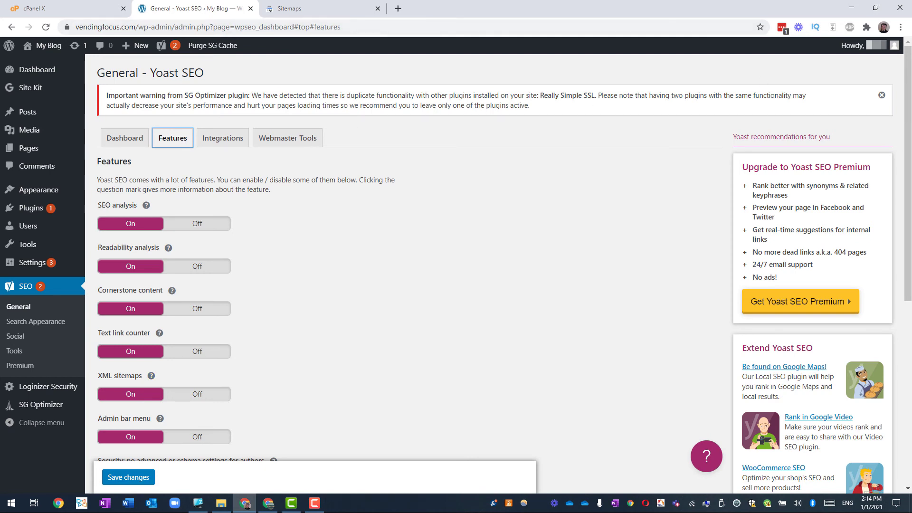
key("F10")
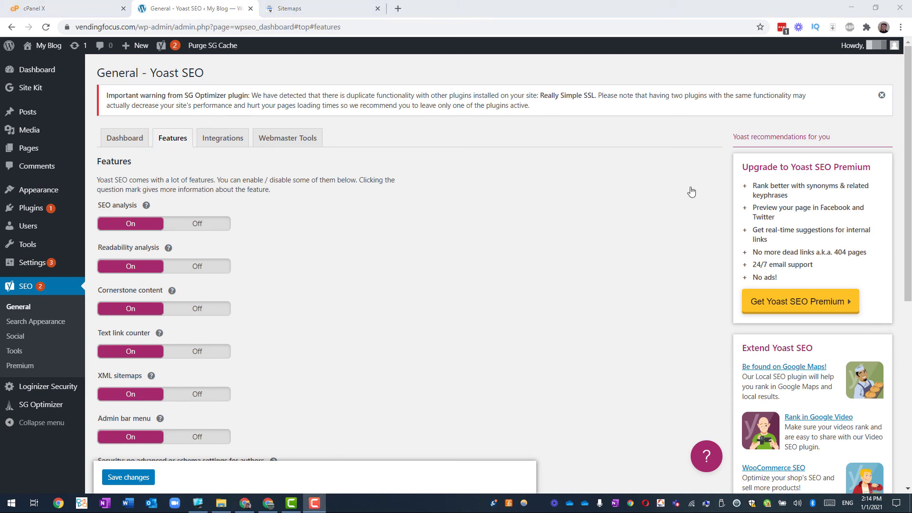
left_click(151, 375)
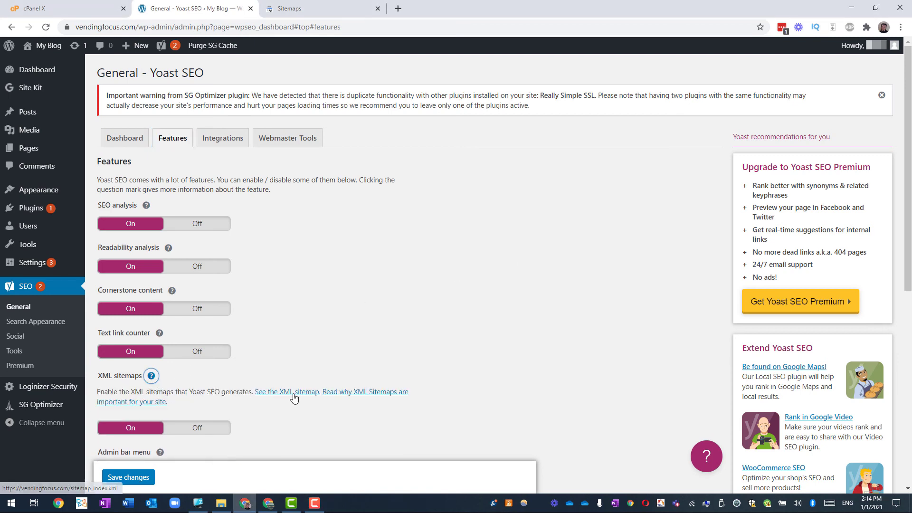
left_click(294, 398)
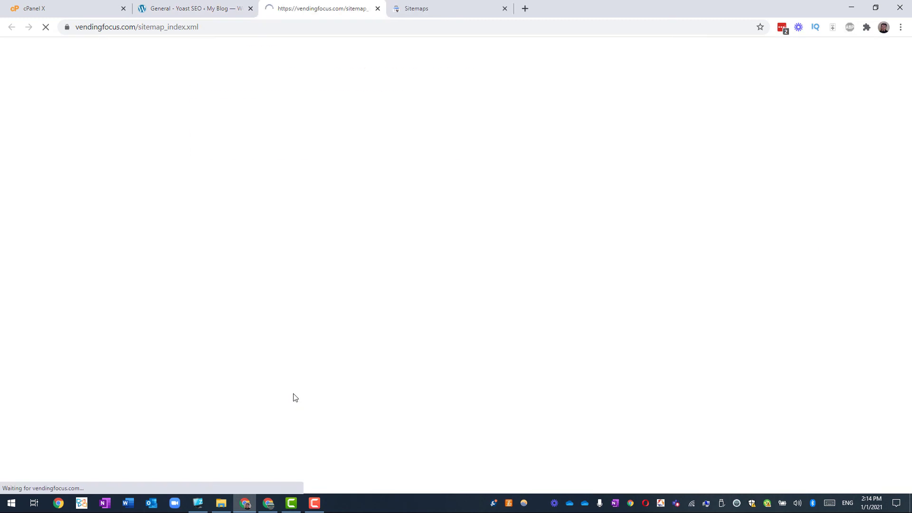
Copy the file name sitemap_index.xml from the XML sitemap's web address
left_click(260, 23)
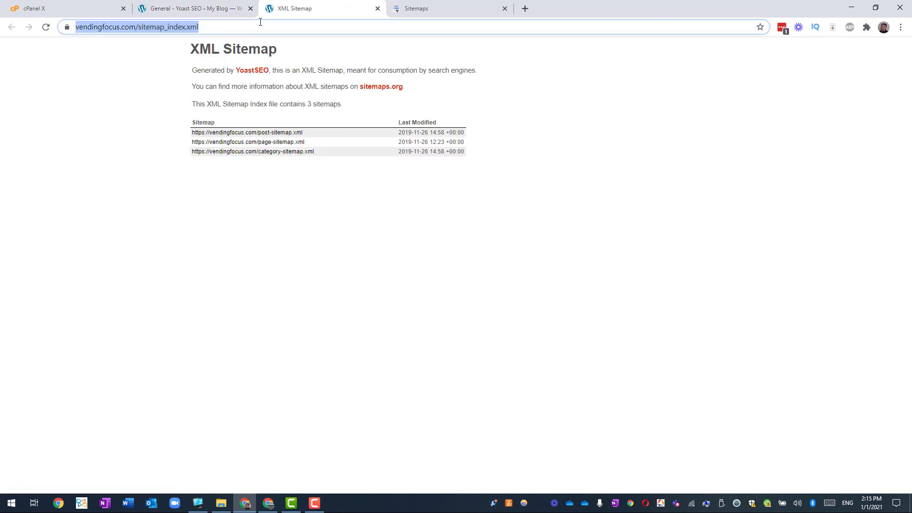
right_click(260, 23)
key("Down")
key("Return")
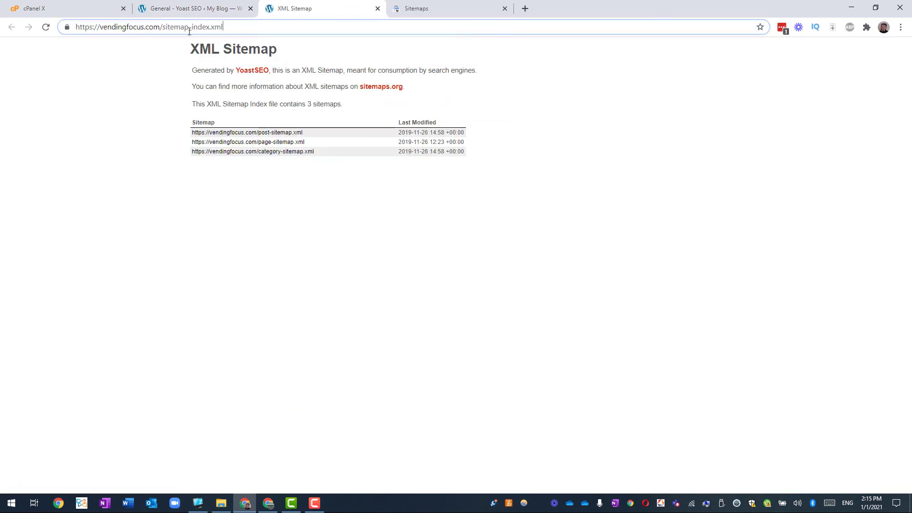
left_click_drag(163, 27, 247, 26)
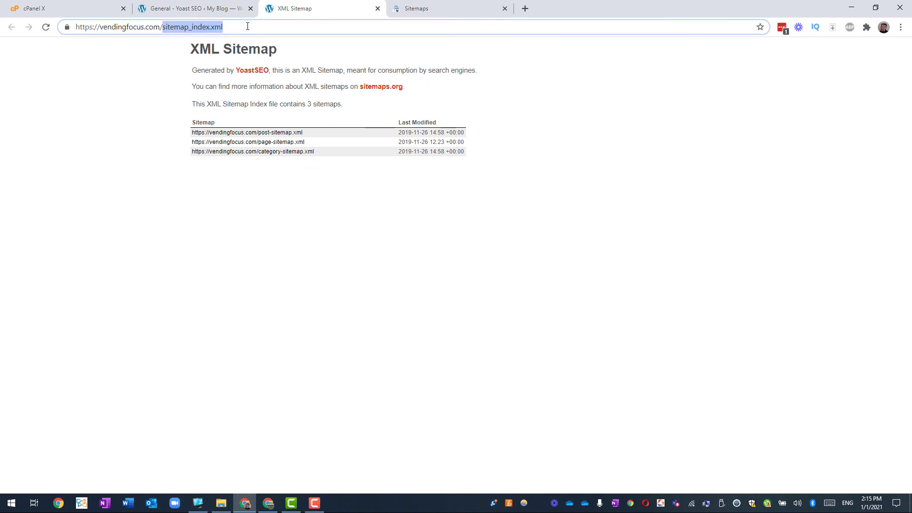
right_click(198, 29)
left_click(245, 85)
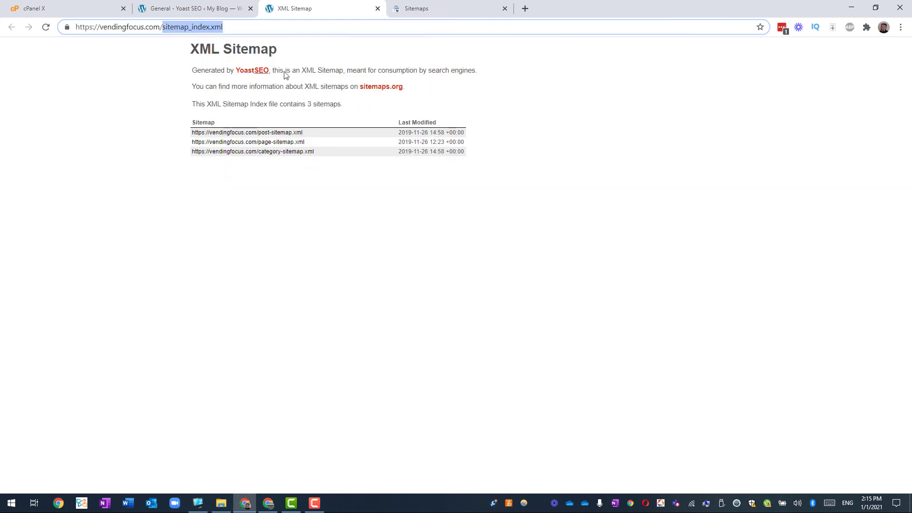
Submit sitemap_index.xml as a new sitemap in Search Console, dismiss the confirmation and check its fetch status
left_click(461, 6)
key("ctrl+v")
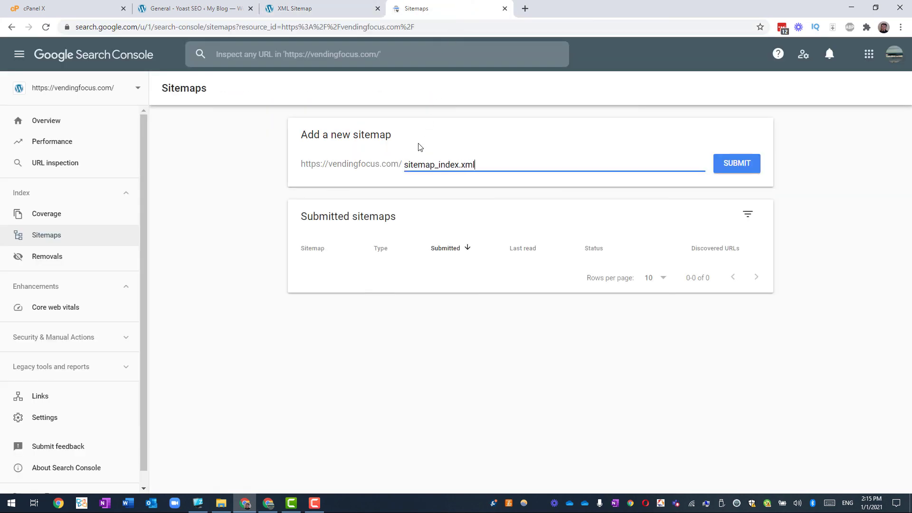
left_click(750, 161)
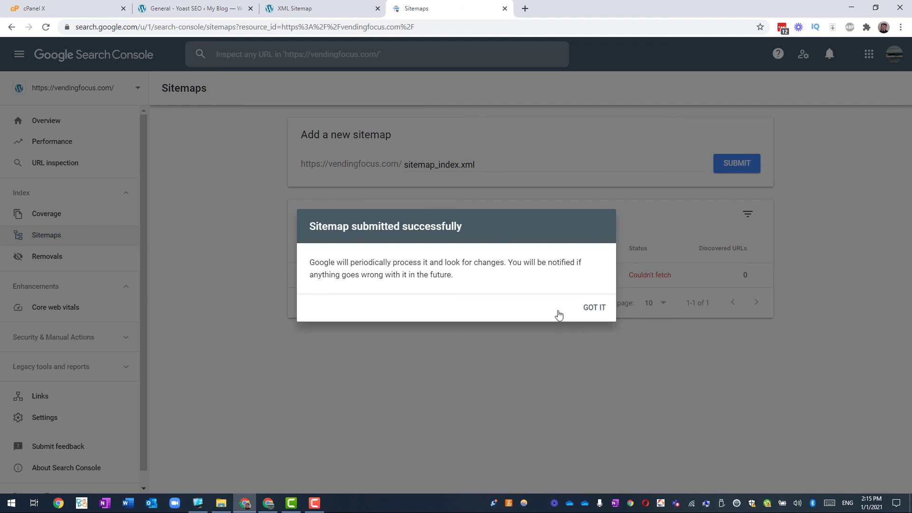
left_click(593, 308)
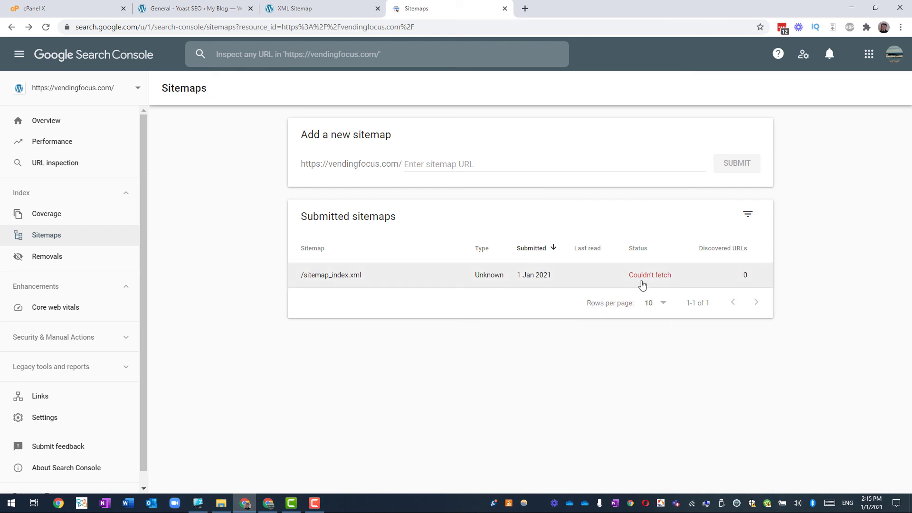
left_click(649, 276)
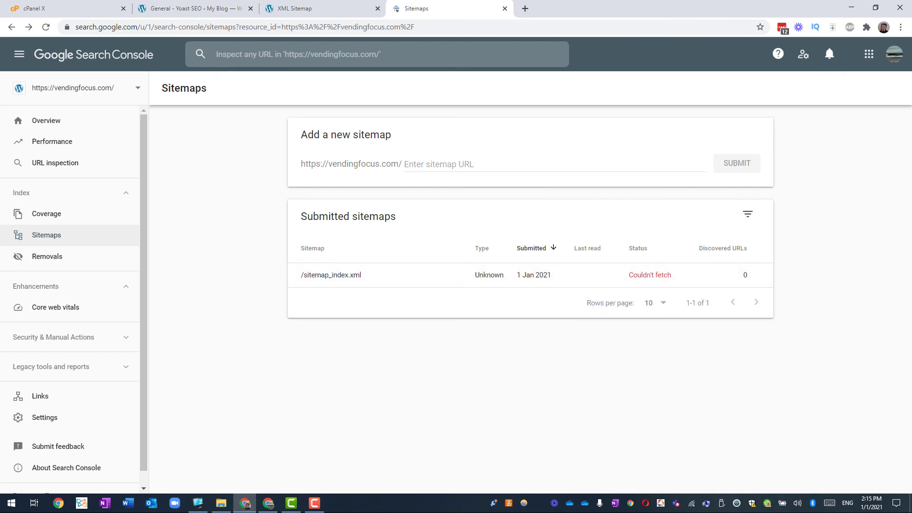
key("F10")
Open the post sitemap from the XML sitemap index and copy post-sitemap.xml from its web address
left_click(291, 8)
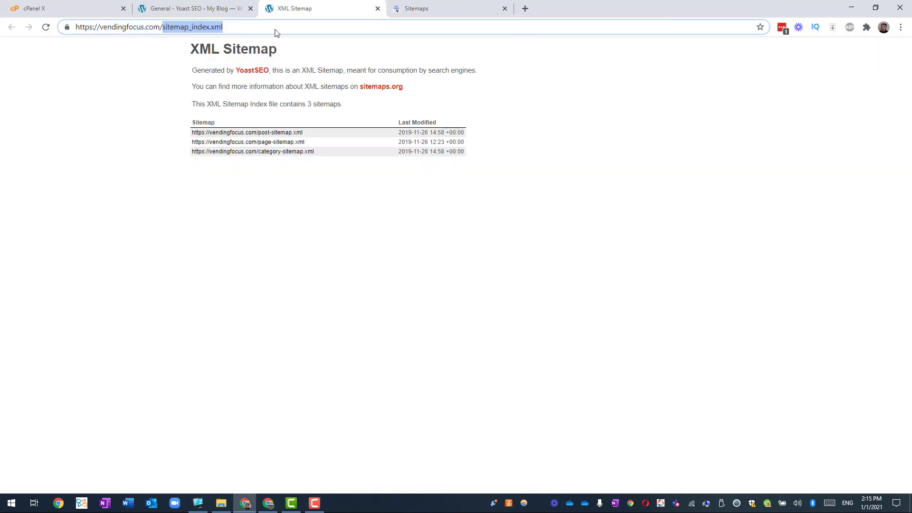
left_click(271, 133)
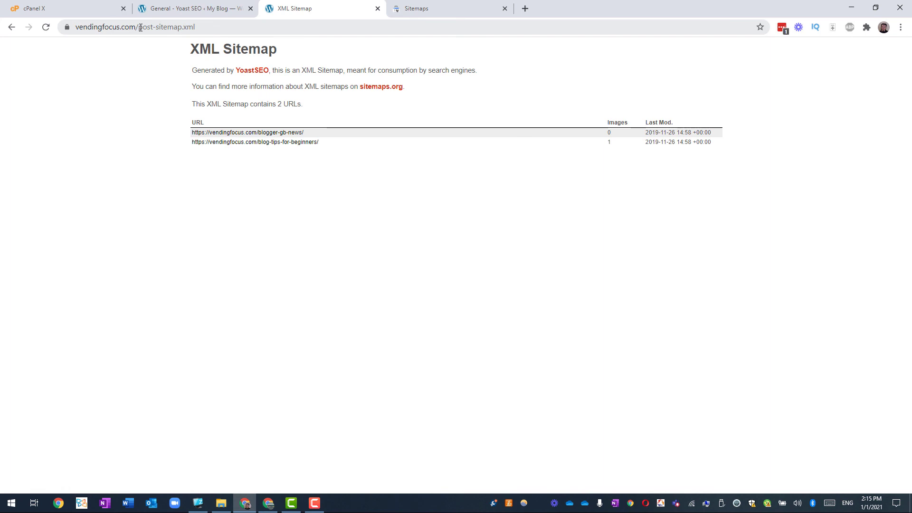
left_click_drag(140, 27, 194, 27)
Submit post-sitemap.xml as a new sitemap in Search Console and dismiss the confirmation
left_click(427, 8)
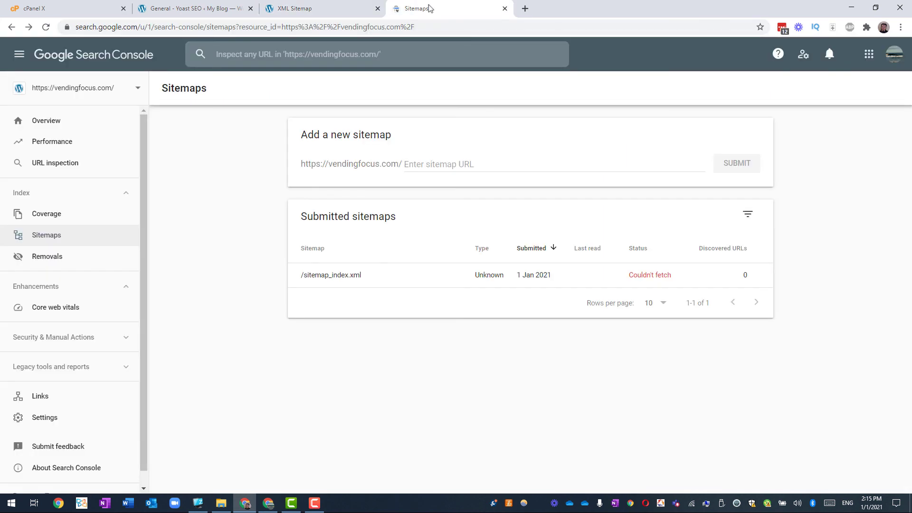
left_click(420, 165)
key("ctrl+v")
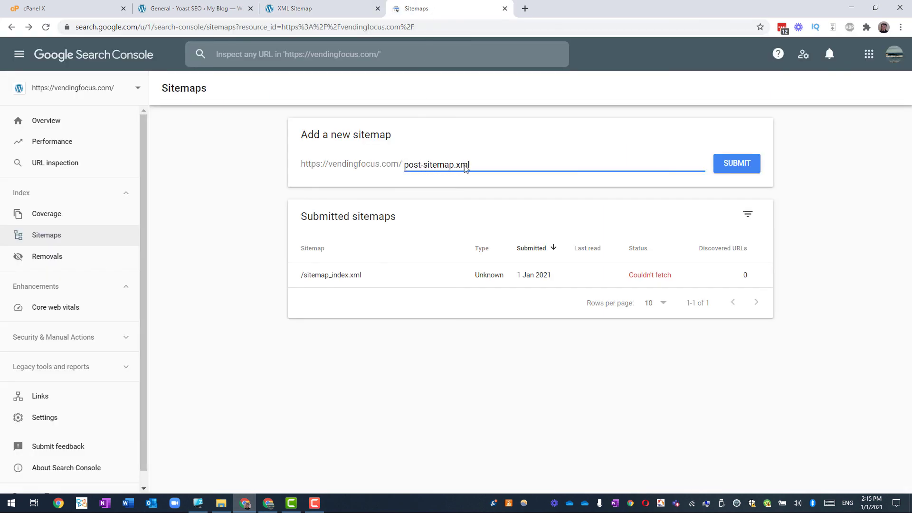
left_click(737, 169)
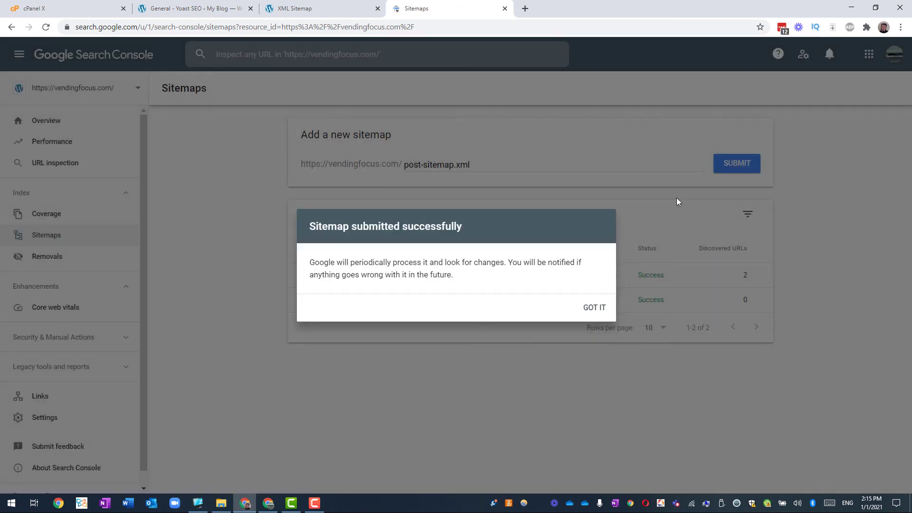
left_click(591, 309)
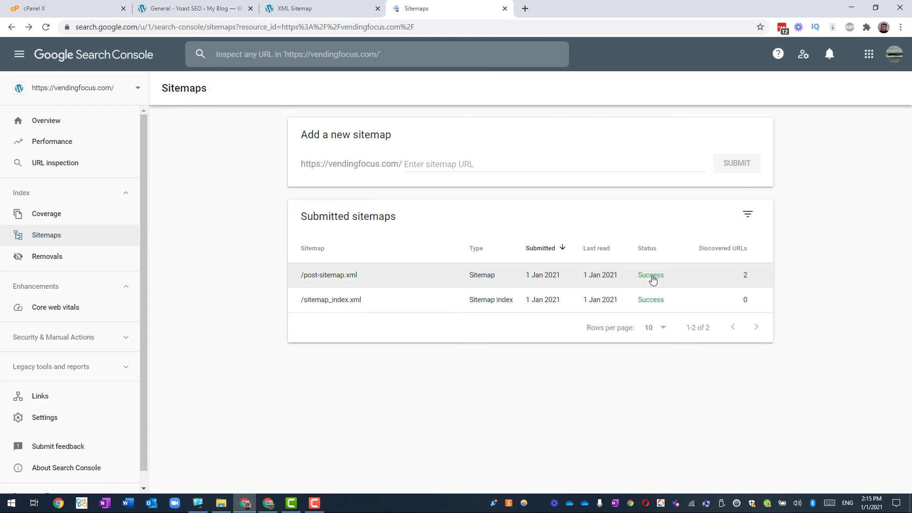
Close the Search Console and XML sitemap pages, return to the WordPress dashboard and open the theme Customizer
left_click(505, 9)
left_click(378, 9)
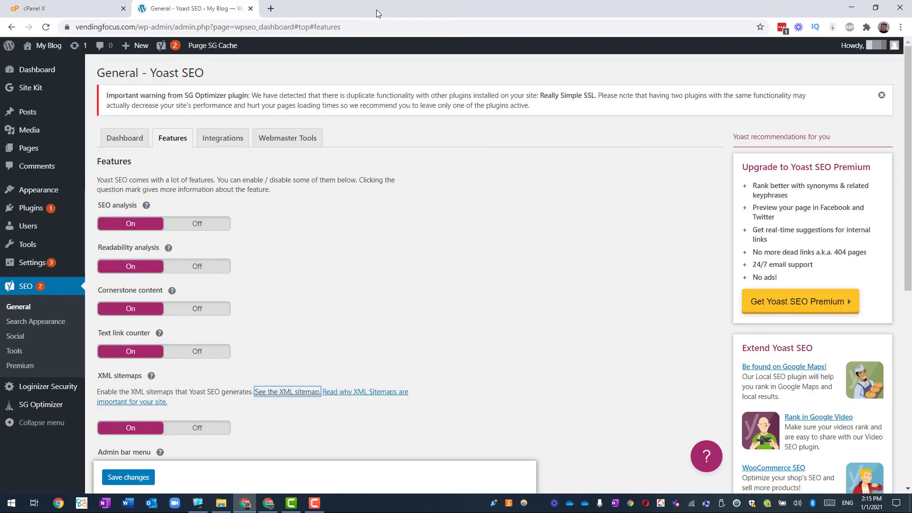
left_click(31, 71)
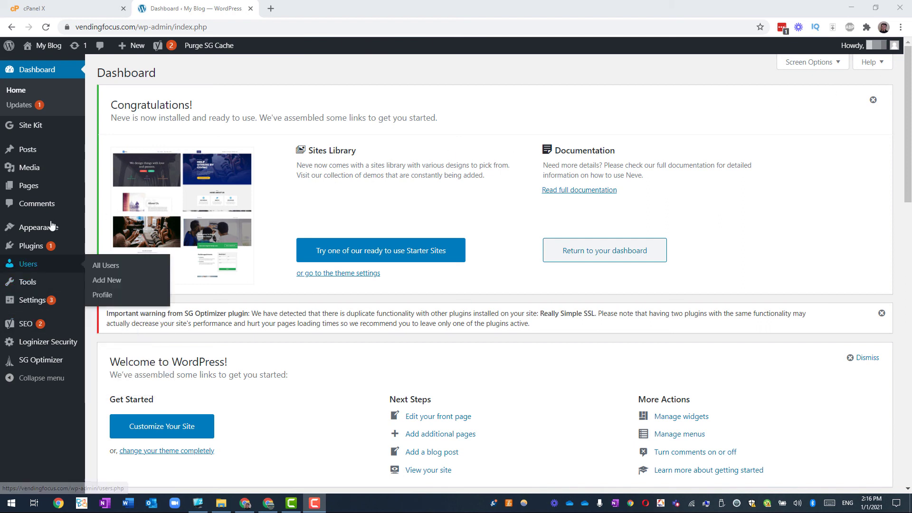
mouse_move(51, 224)
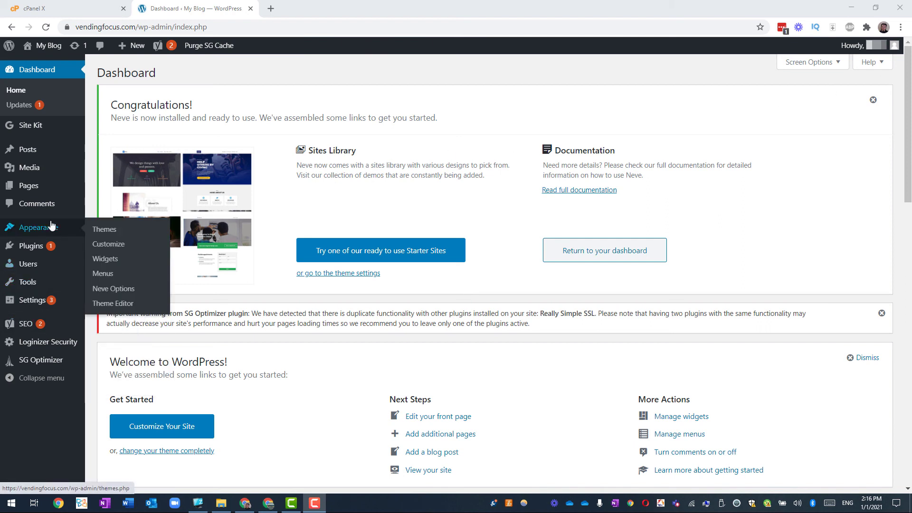
left_click(112, 248)
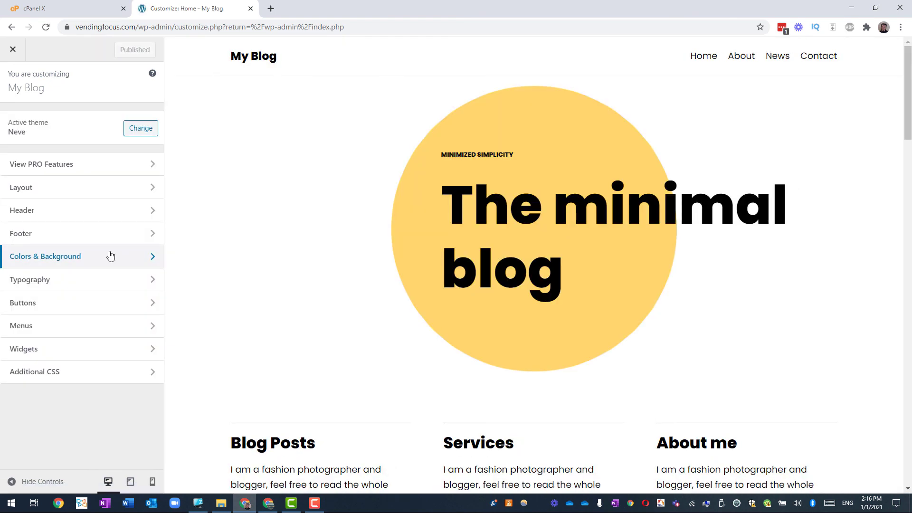
key("Tab")
key("Tab")
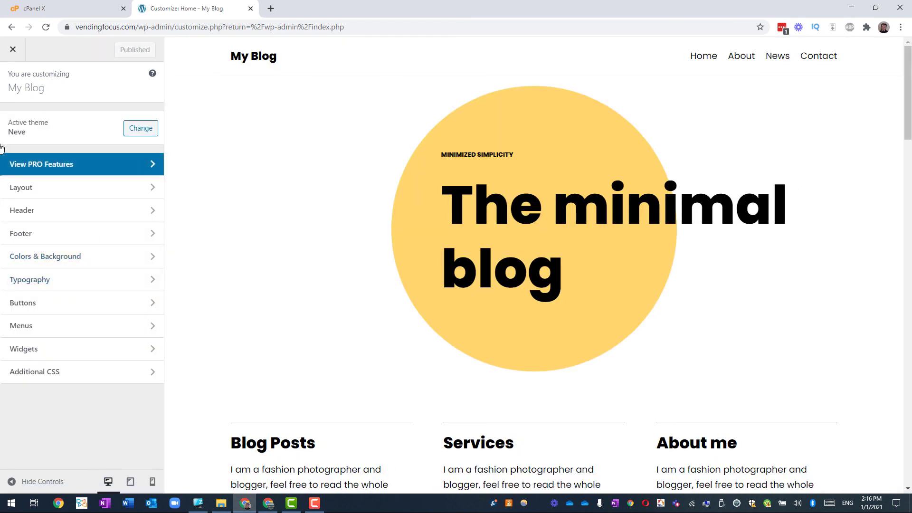
key("Tab")
key("Tab")
key("Tab")
key("Tab")
key("Tab")
key("Tab")
key("Tab")
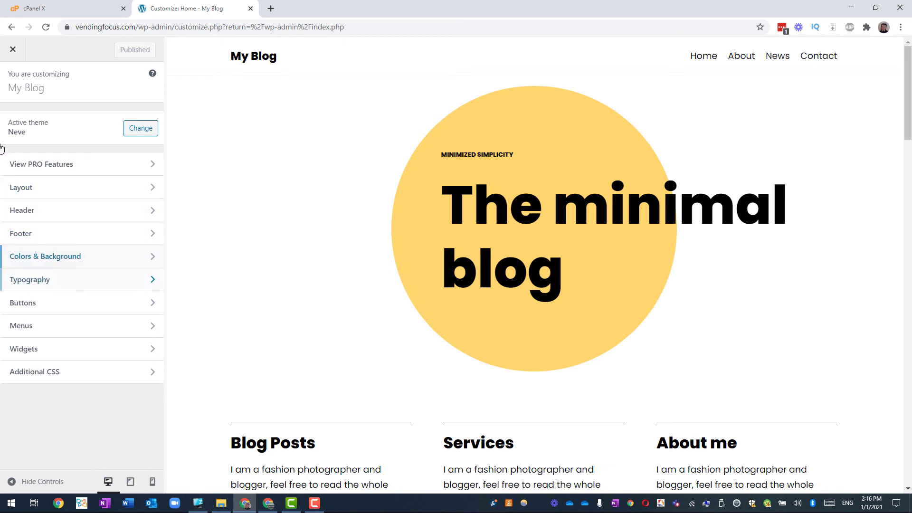
key("shift+Tab")
key("shift+Tab")
key("shift+Tab")
key("shift+Tab")
key("shift+Tab")
key("shift+Tab")
key("shift+Tab")
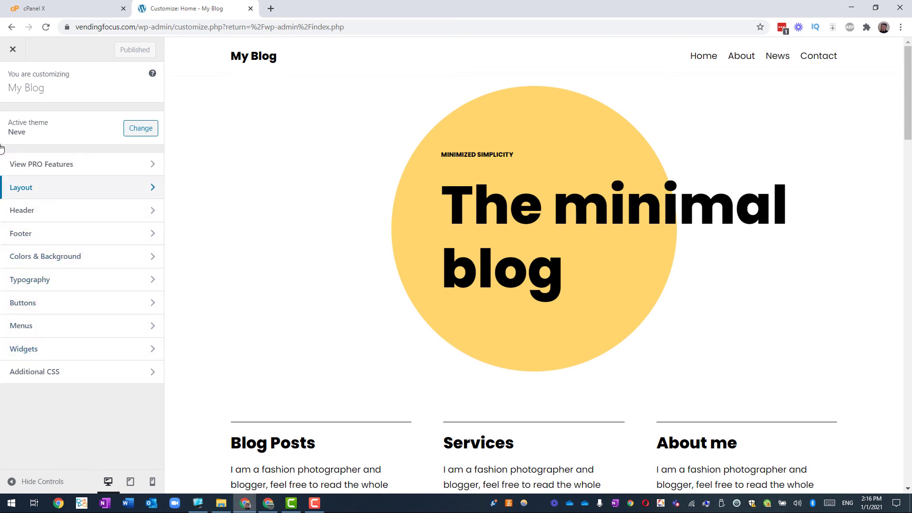
Set the homepage to display your latest posts in the Customizer's homepage layout settings
left_click(88, 136)
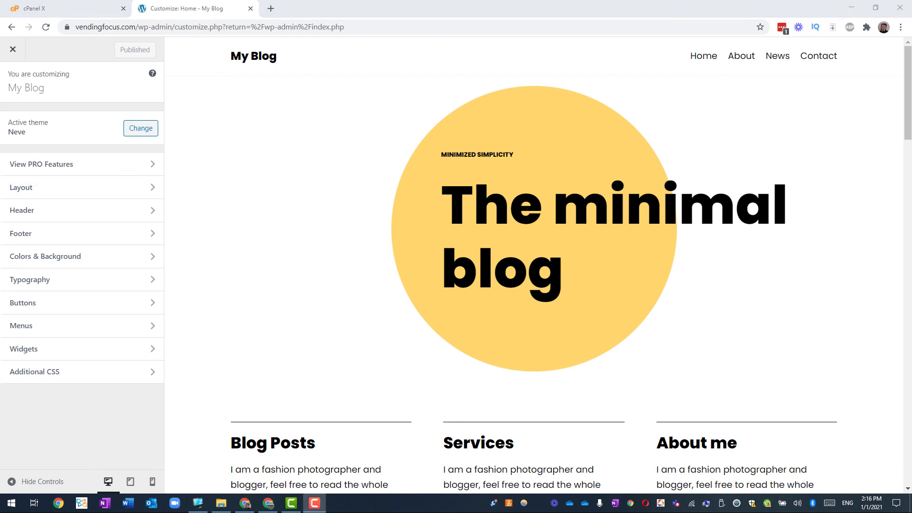
left_click(72, 188)
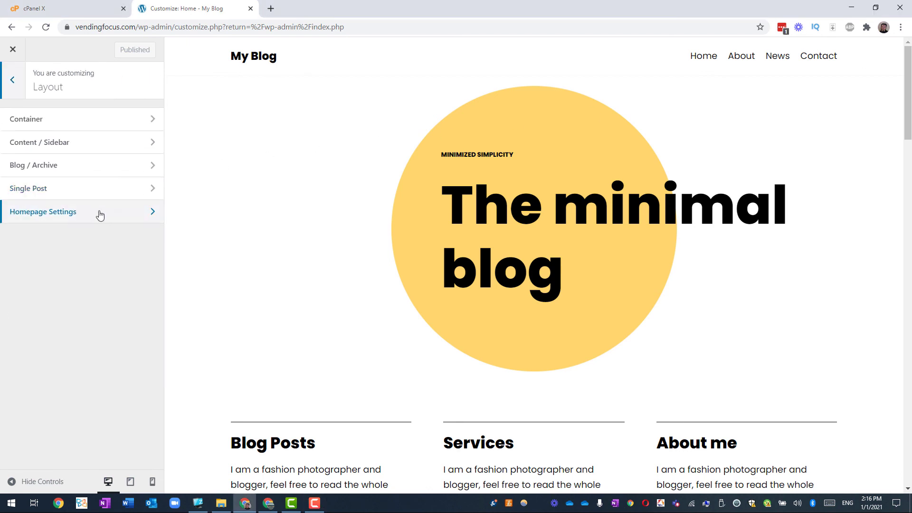
left_click(100, 212)
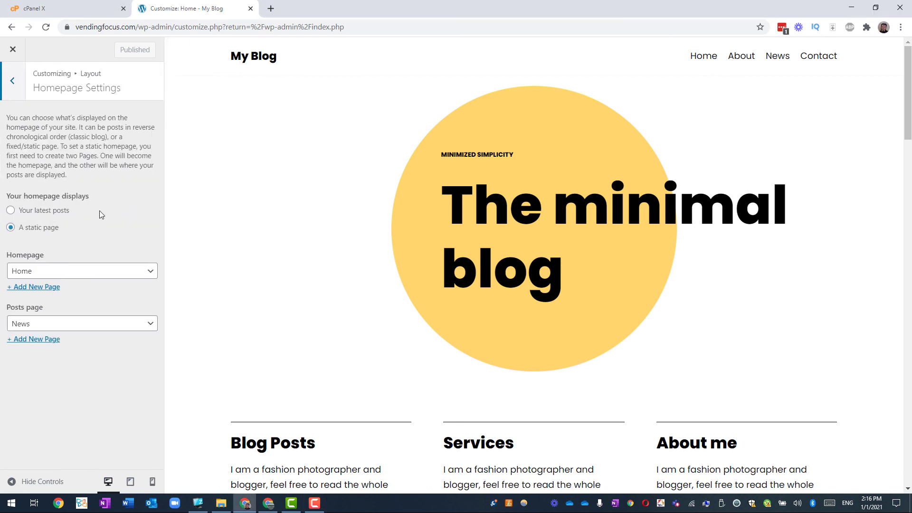
left_click(46, 215)
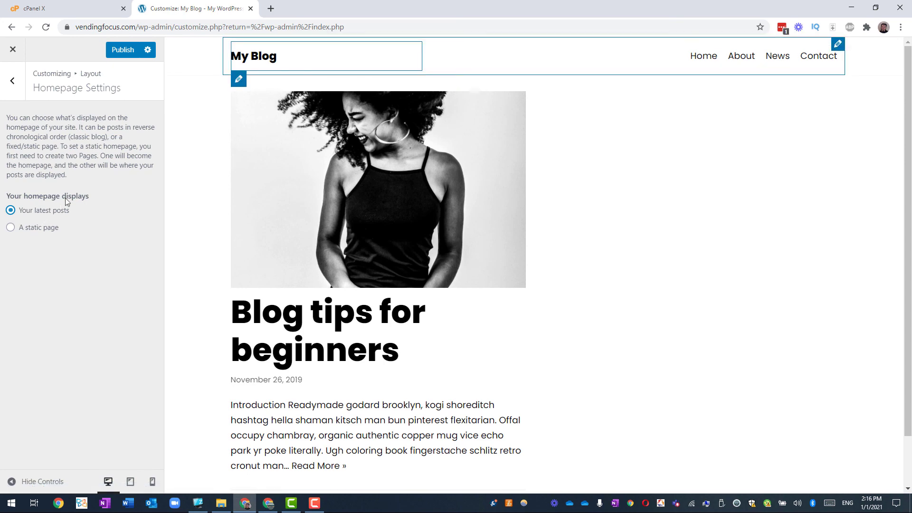
Change the header's site title to Vending Focus and clear the tagline
left_click(238, 79)
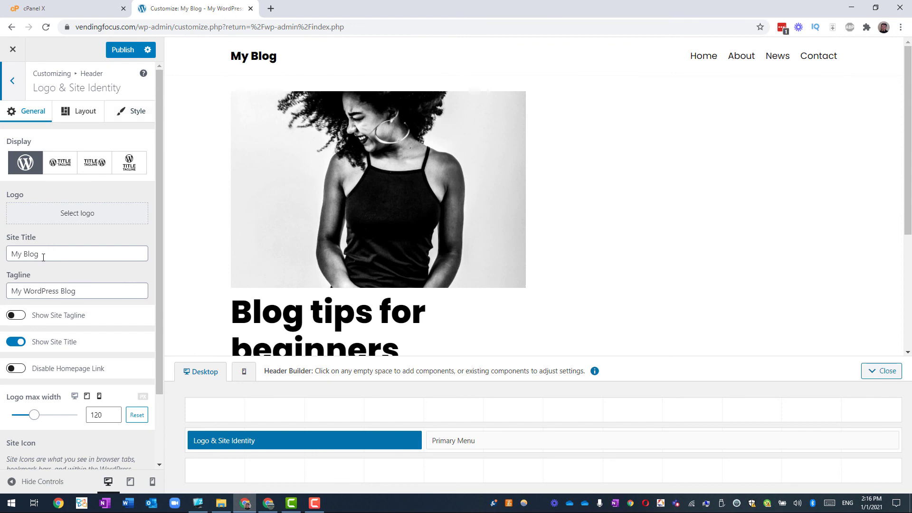
left_click_drag(43, 257, 1, 264)
type("Ven")
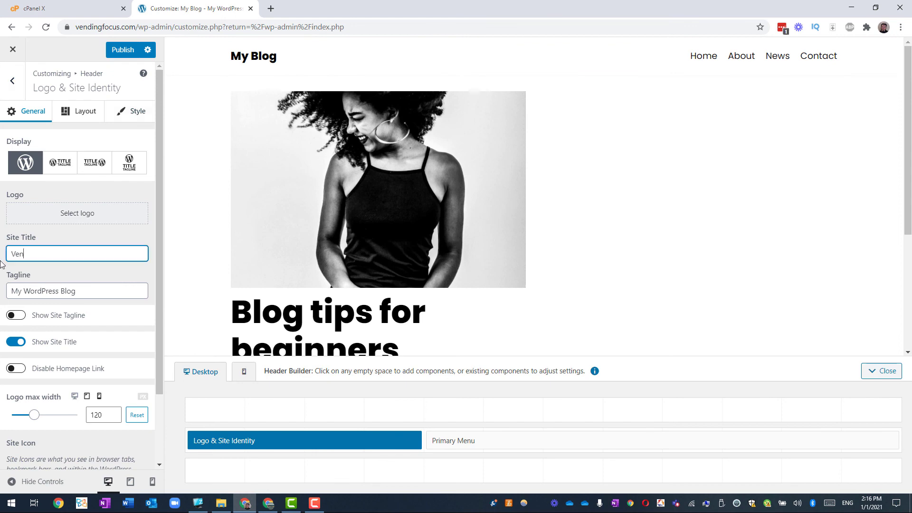
type("ding Focus")
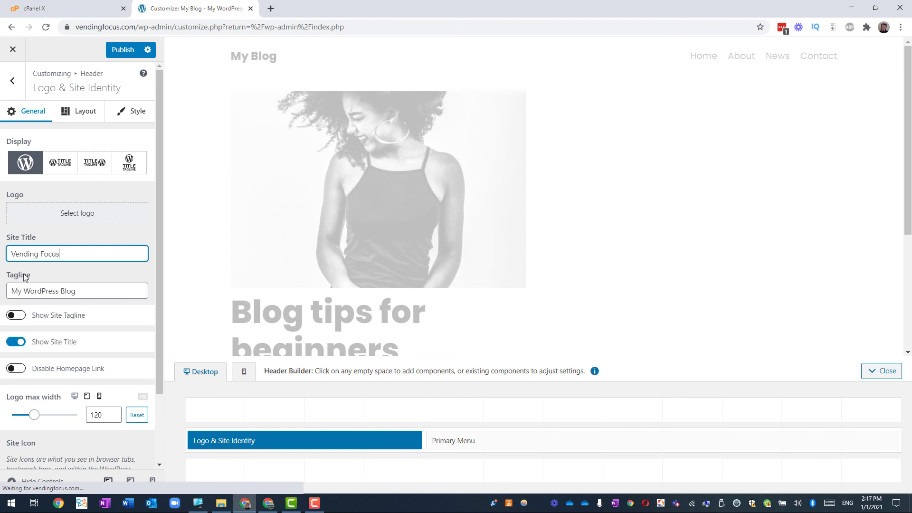
triple_click(57, 291)
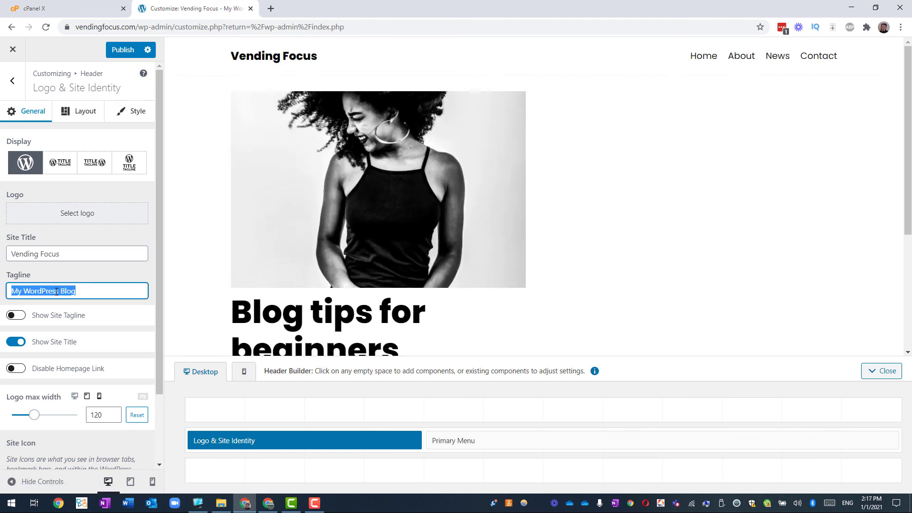
key("BackSpace")
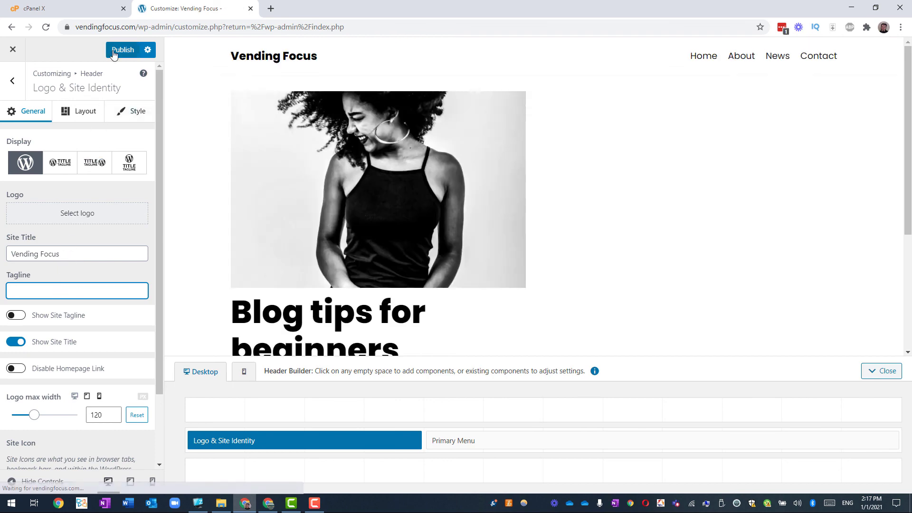
Publish the Customizer changes and return to the WordPress dashboard
left_click(113, 52)
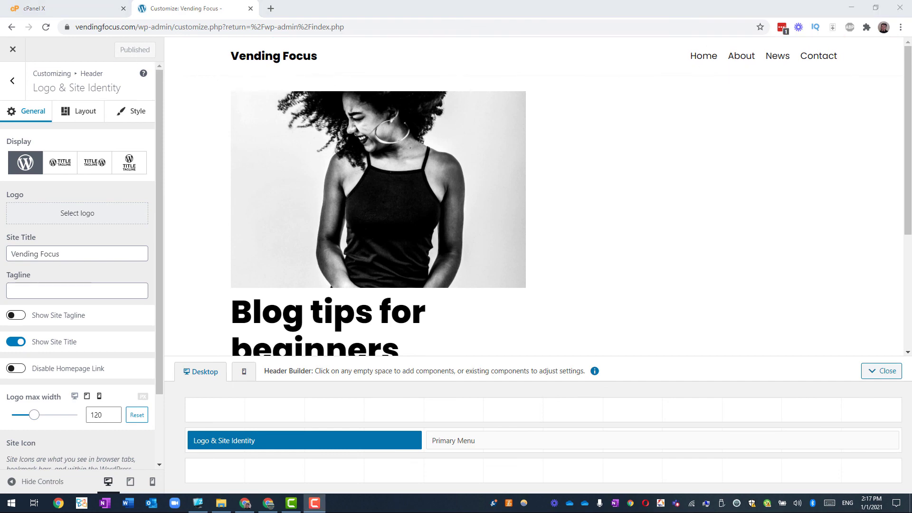
left_click(16, 86)
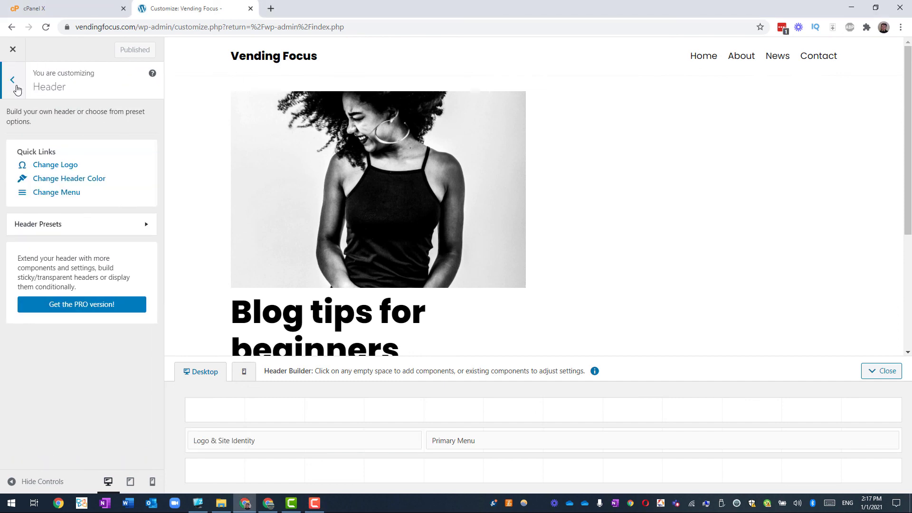
left_click(12, 52)
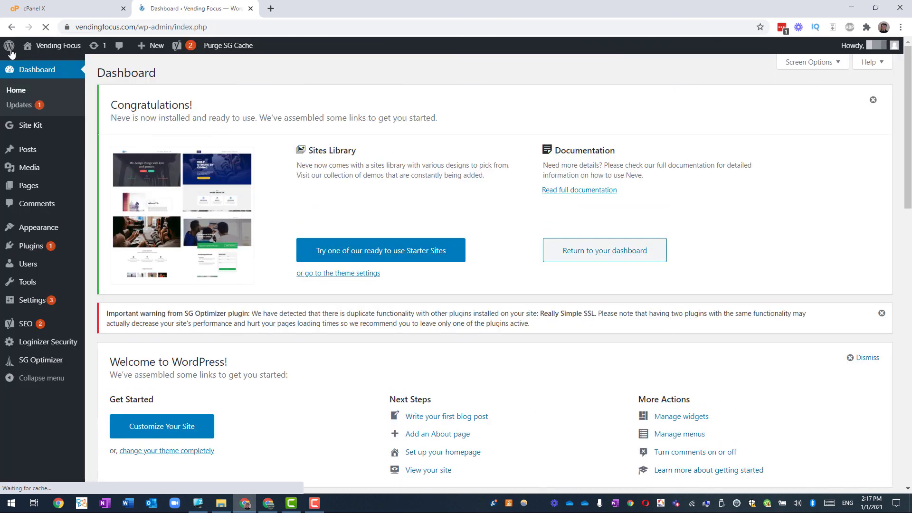
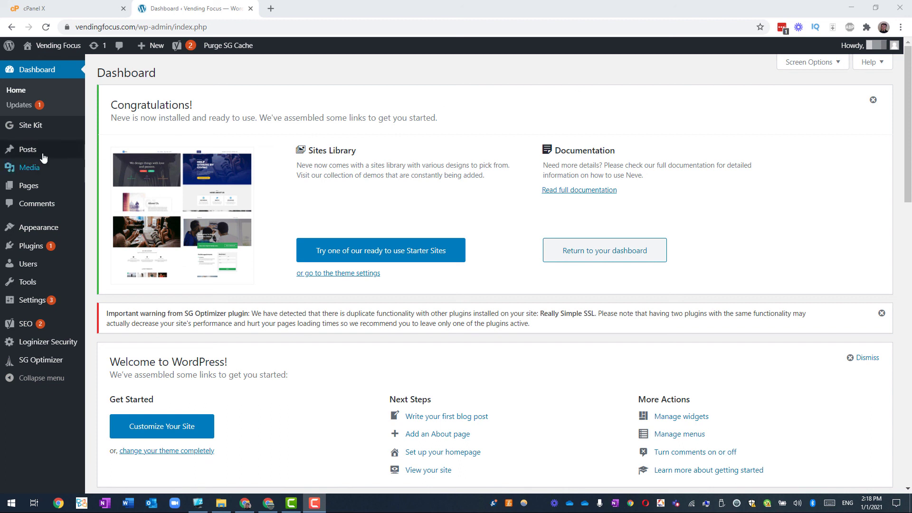
Open the editor for a new post and dismiss the block editor welcome guide
mouse_move(43, 157)
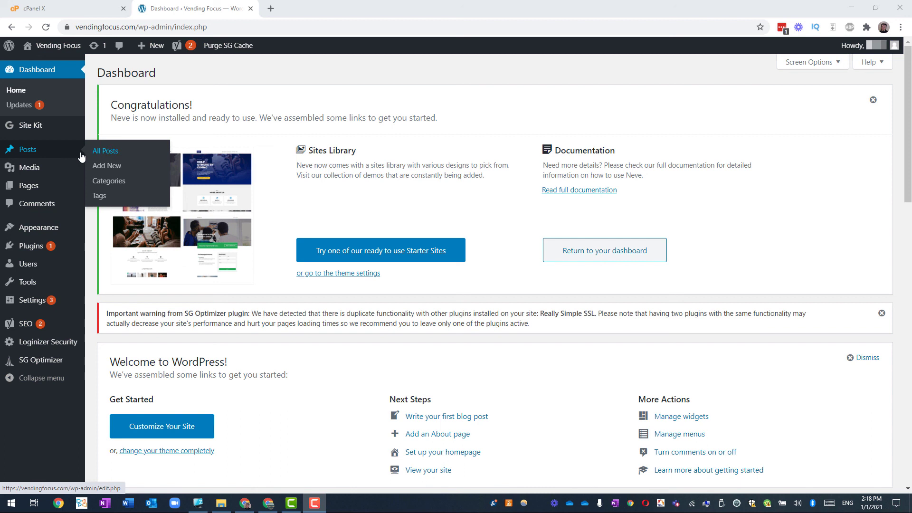
left_click(102, 169)
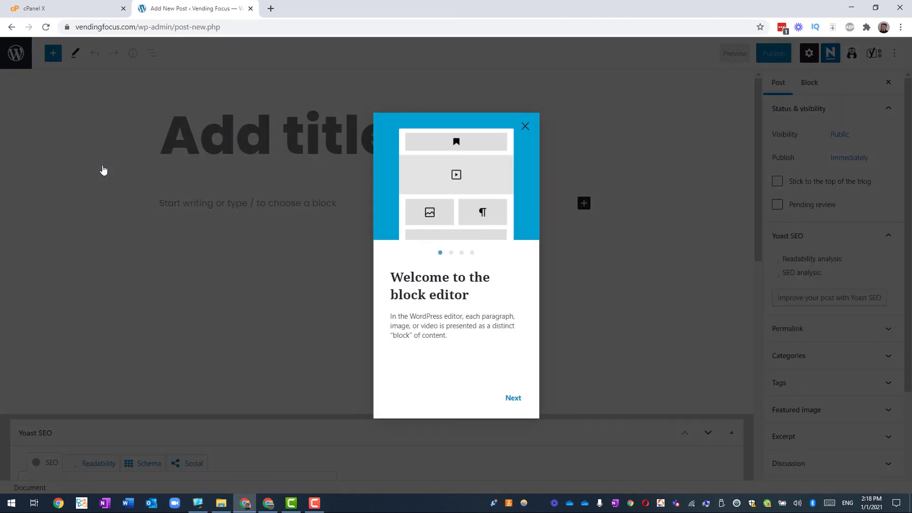
left_click(524, 127)
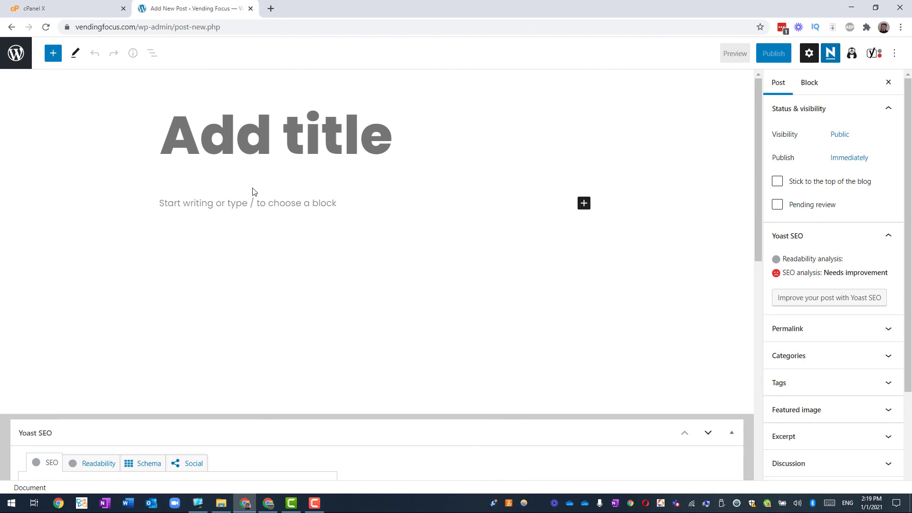
Return to the dashboard and dismiss the Neve installation notice and the Welcome to WordPress panel
left_click(11, 27)
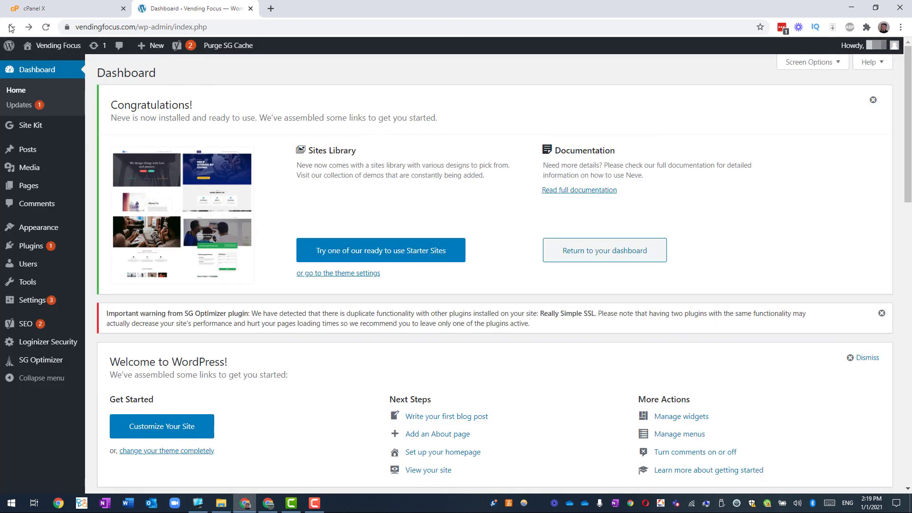
left_click(873, 101)
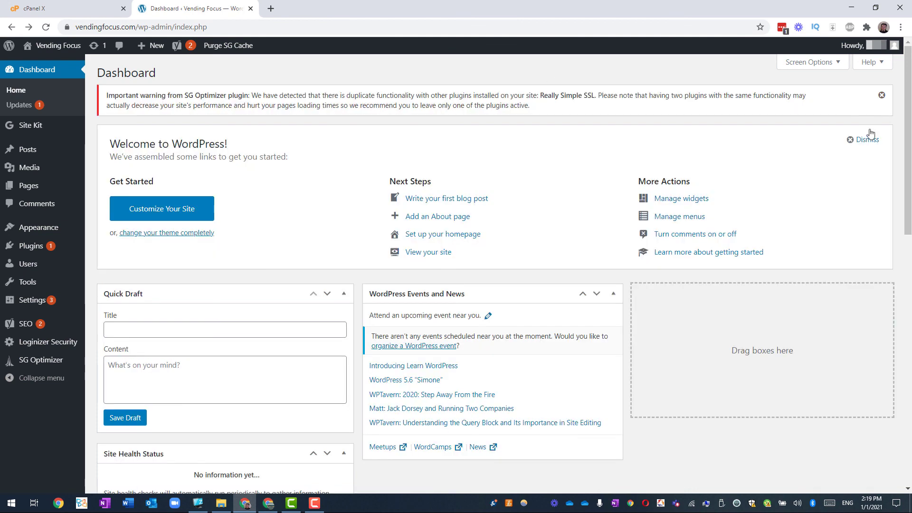
left_click(868, 139)
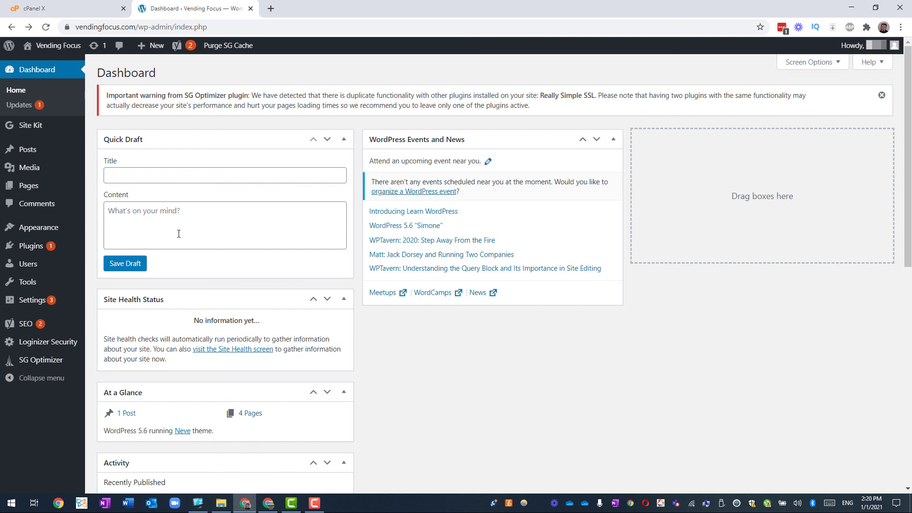
Open vendingfocus.com in a new browser tab and look over the published homepage
left_click(271, 8)
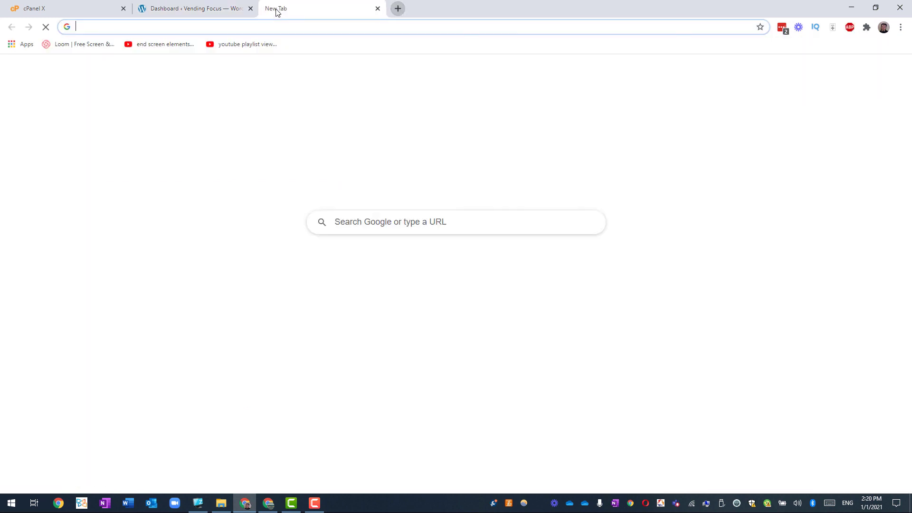
type("vend")
key("End")
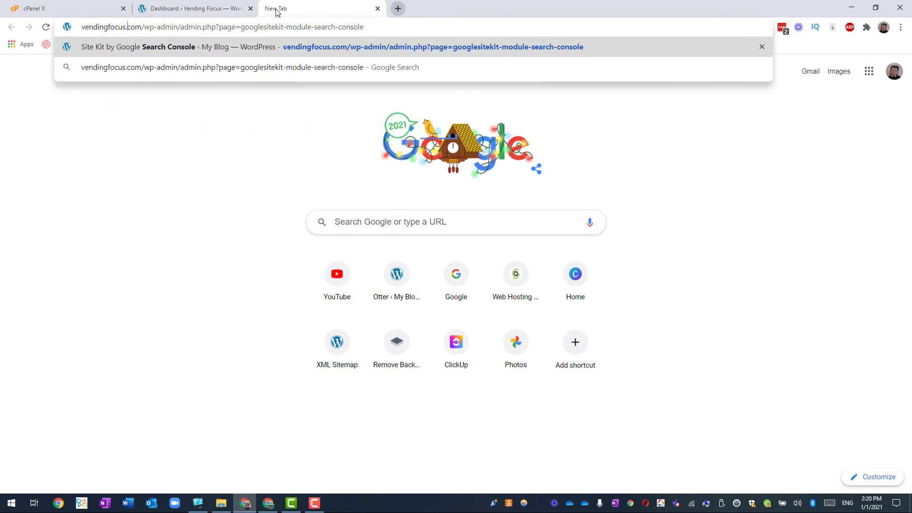
key("Right")
key("Right")
key("Right")
key("shift+End")
key("Delete")
key("Return")
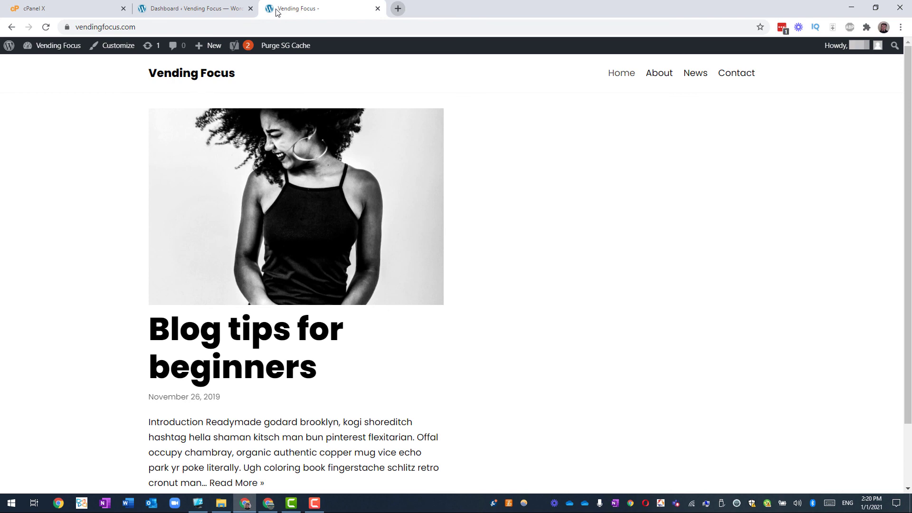
scroll(295, 190, "down", 2)
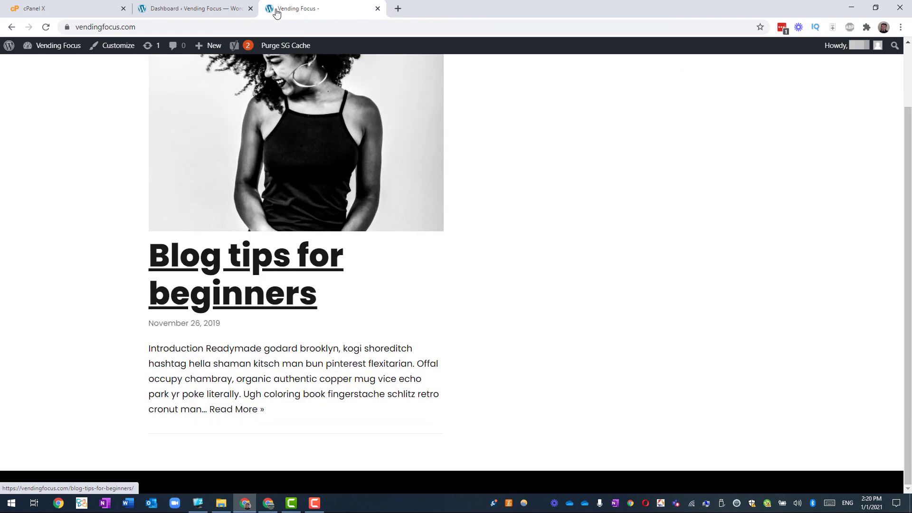
scroll(295, 190, "up", 2)
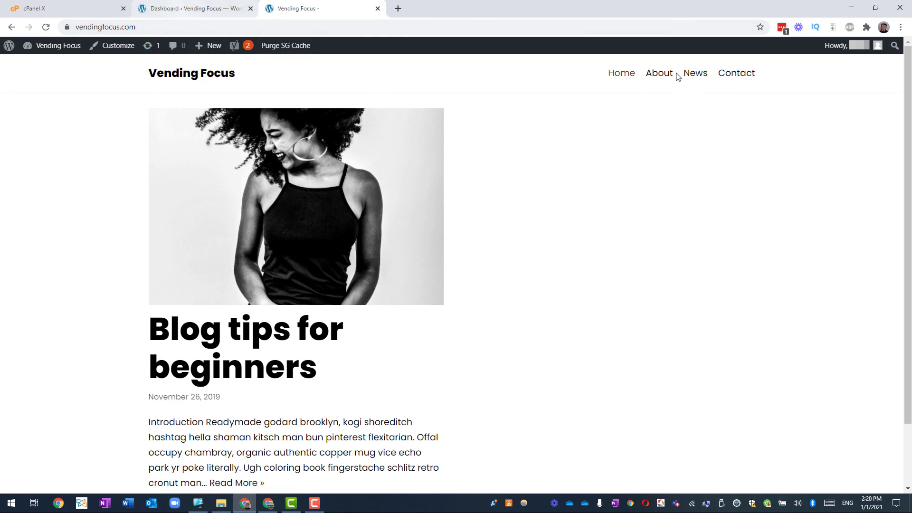
Review the site's About page, open it in the page editor and switch back to the dashboard
left_click(662, 74)
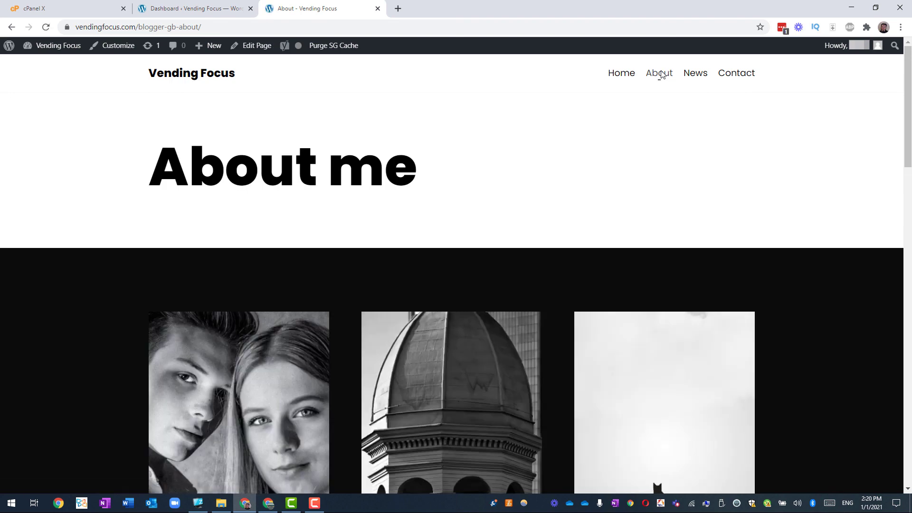
scroll(658, 74, "down", 5)
scroll(522, 67, "up", 5)
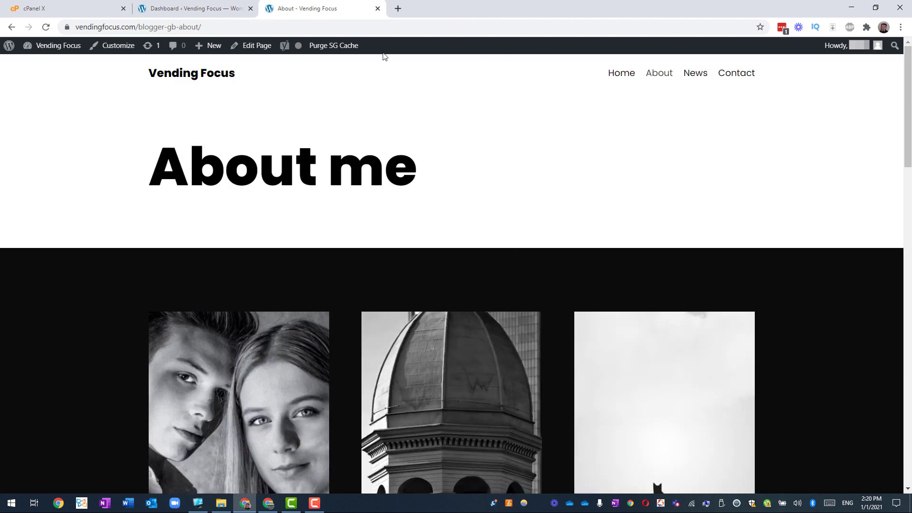
left_click(253, 48)
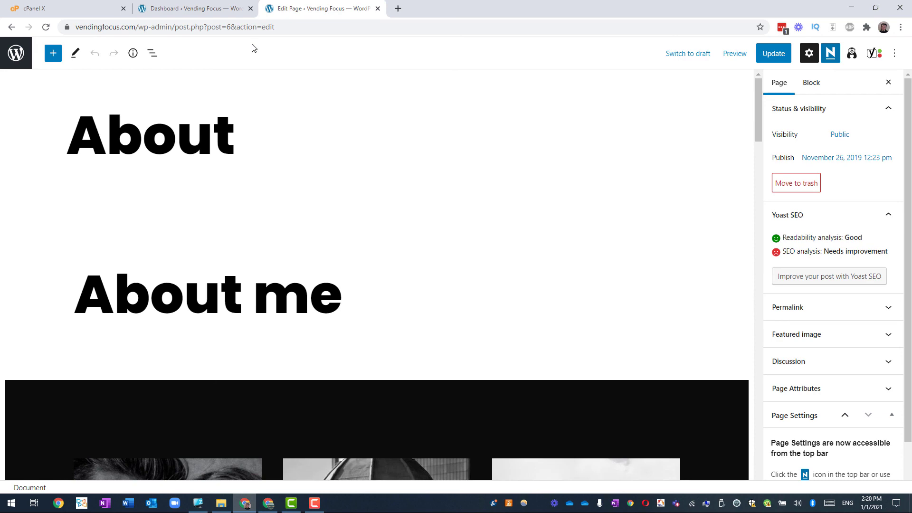
left_click(221, 13)
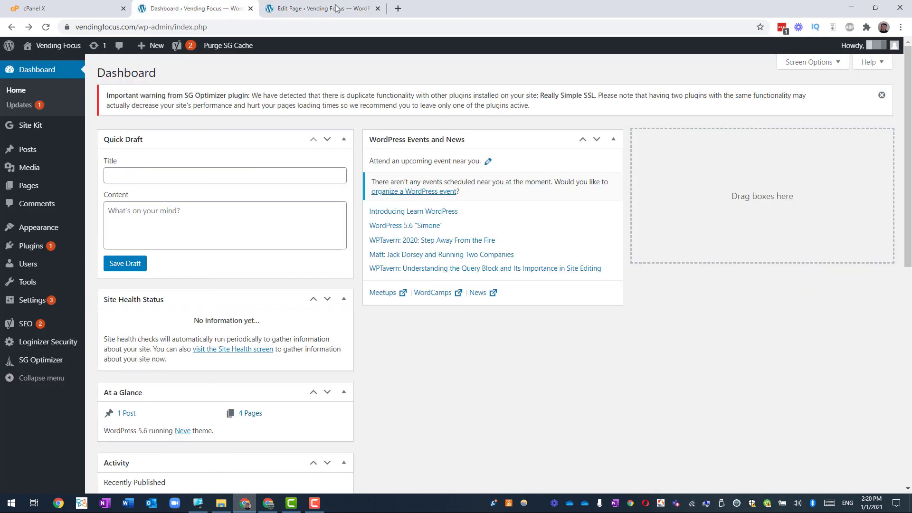